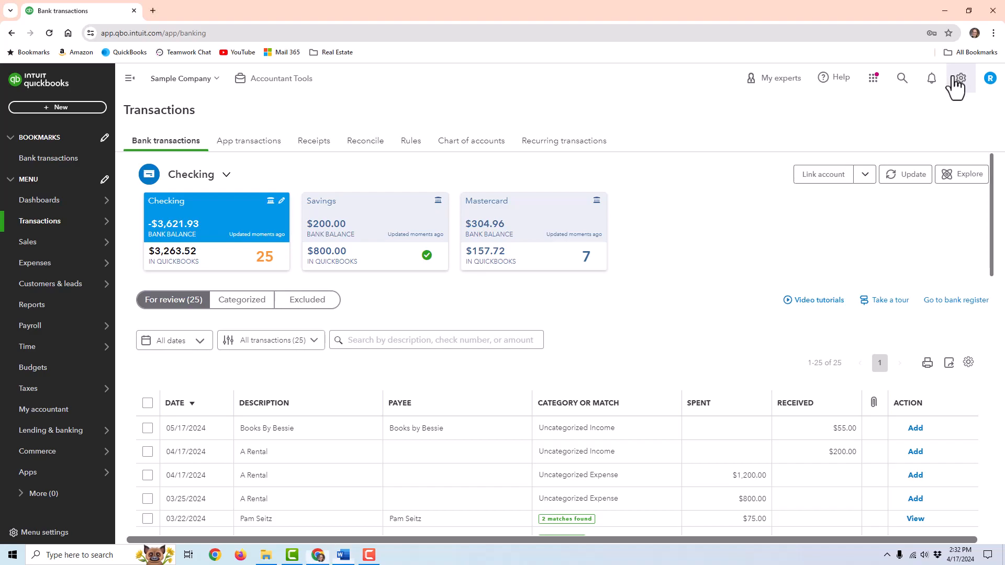
# - Browse the Usage, Sales, Expenses and Advanced pages of Account and settings
pyautogui.click(953, 77)
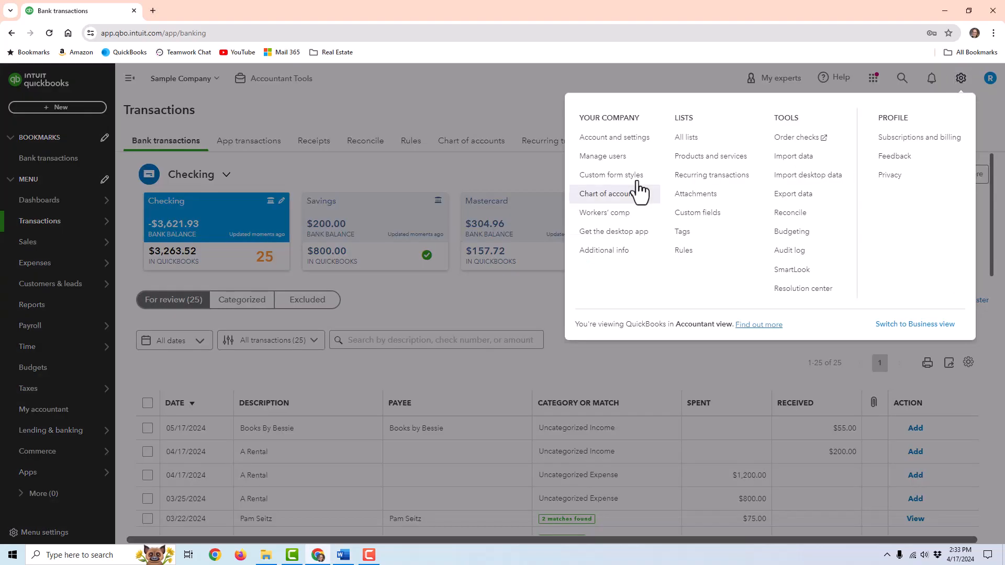
pyautogui.click(646, 141)
pyautogui.click(34, 137)
pyautogui.click(38, 160)
pyautogui.click(42, 194)
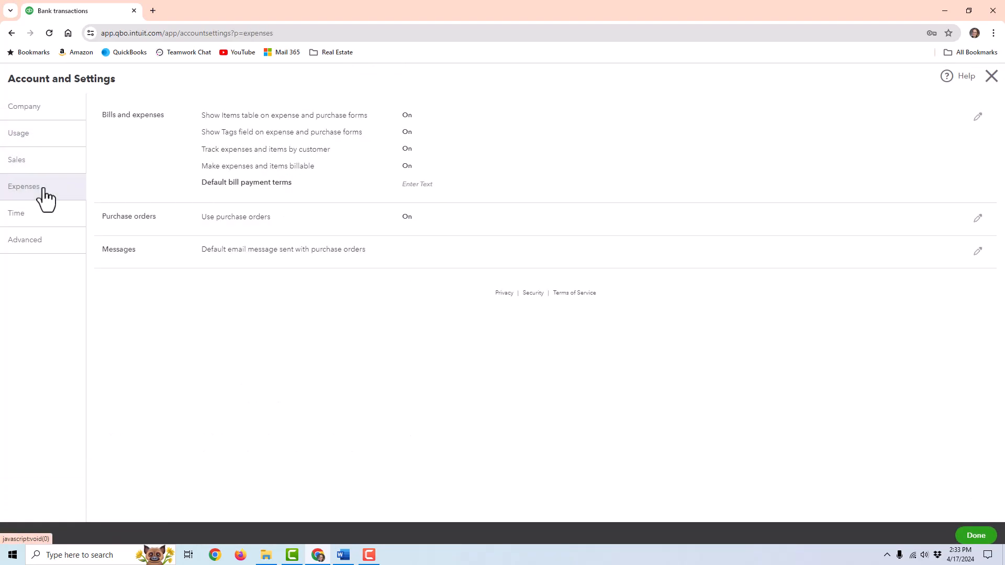
pyautogui.click(41, 242)
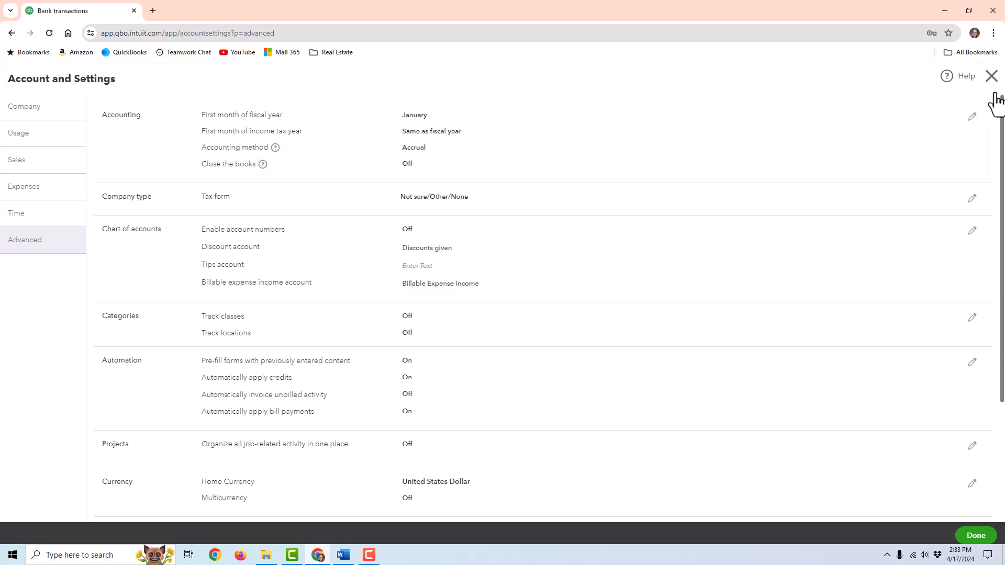
pyautogui.click(992, 77)
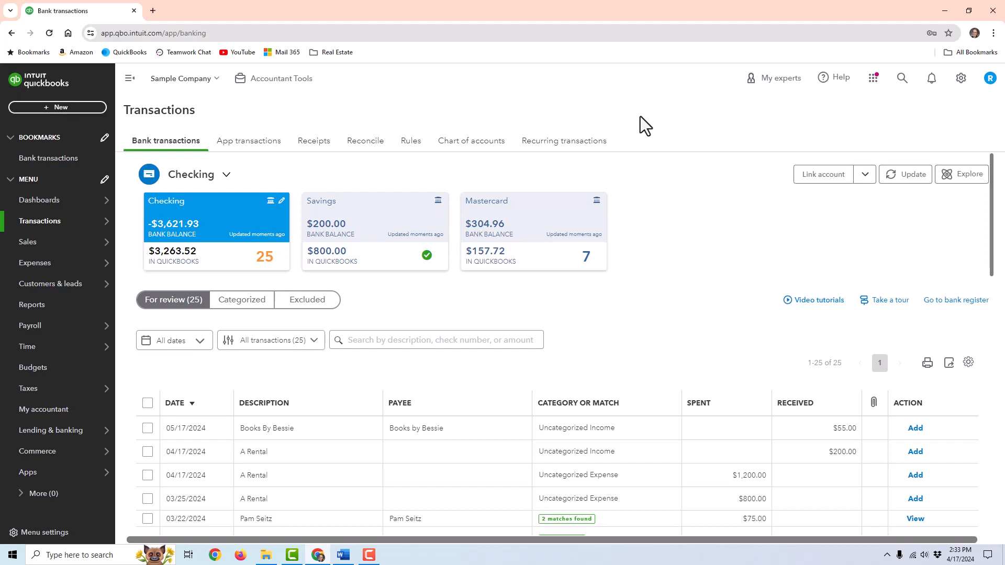
# - Start a new expense to Lee Advertising, paid from Mastercard and dated 04/10/2024
pyautogui.click(69, 109)
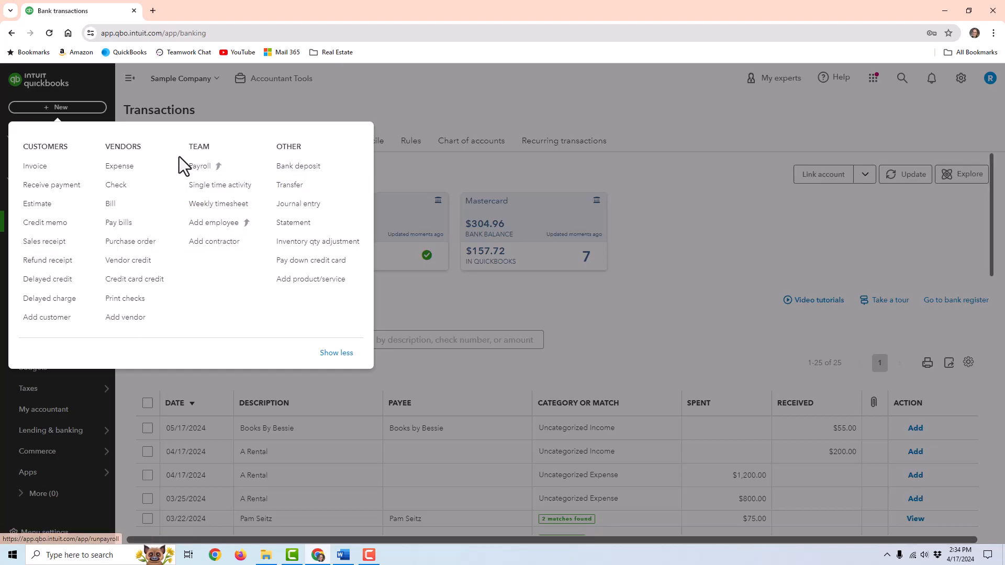
pyautogui.click(135, 179)
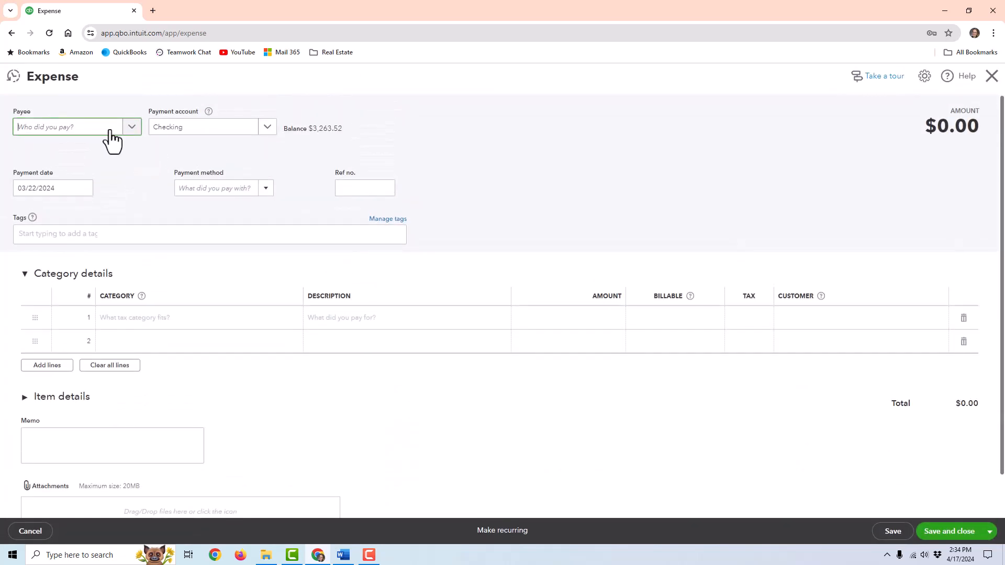
pyautogui.click(104, 128)
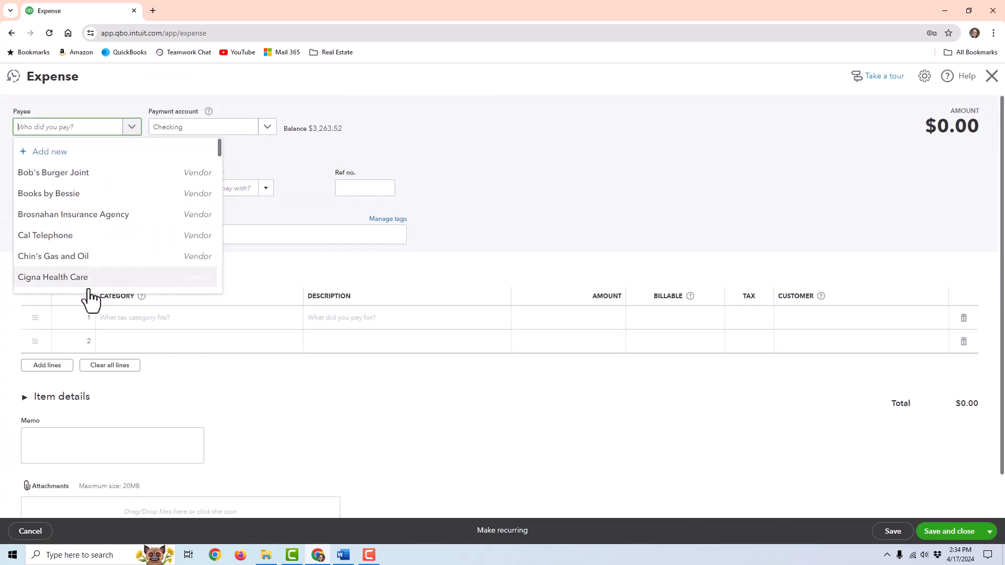
pyautogui.scroll(-1, 83, 288)
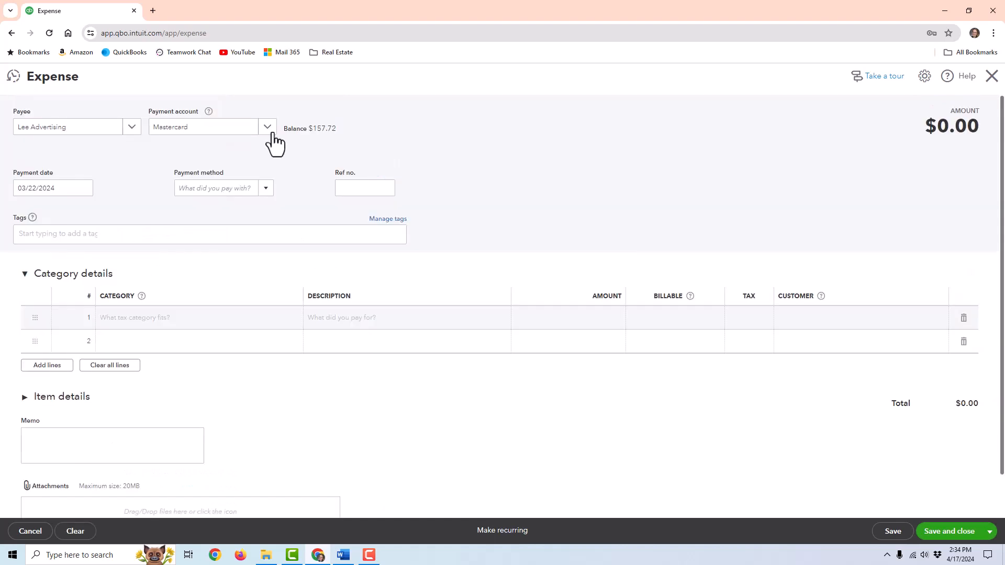
pyautogui.click(269, 131)
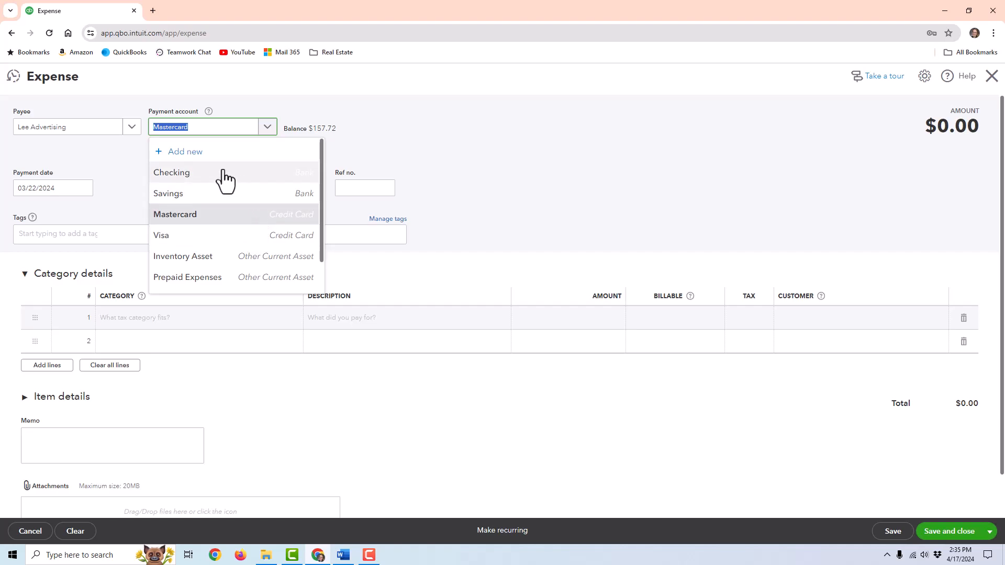
pyautogui.click(235, 216)
pyautogui.click(84, 189)
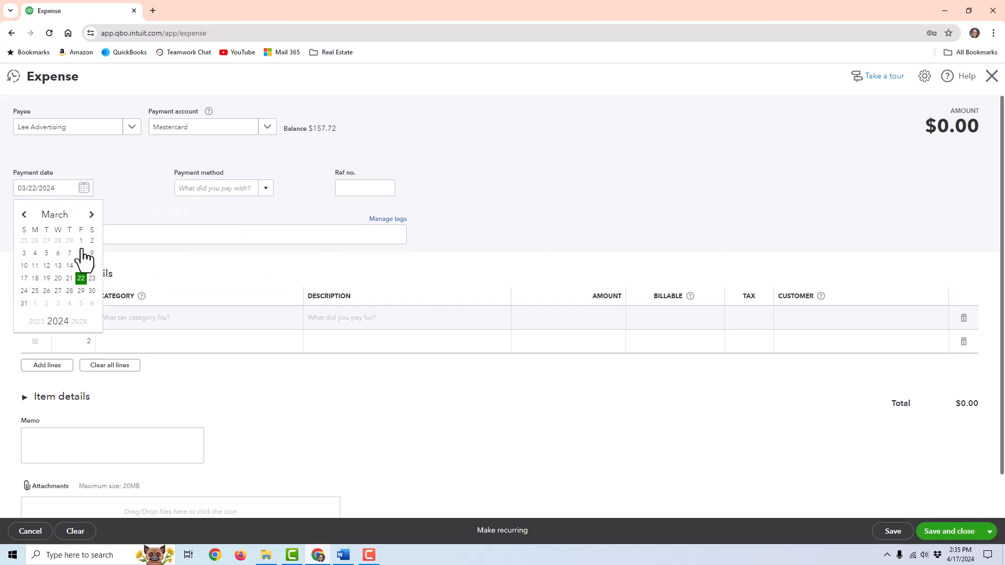
pyautogui.click(92, 216)
pyautogui.click(58, 254)
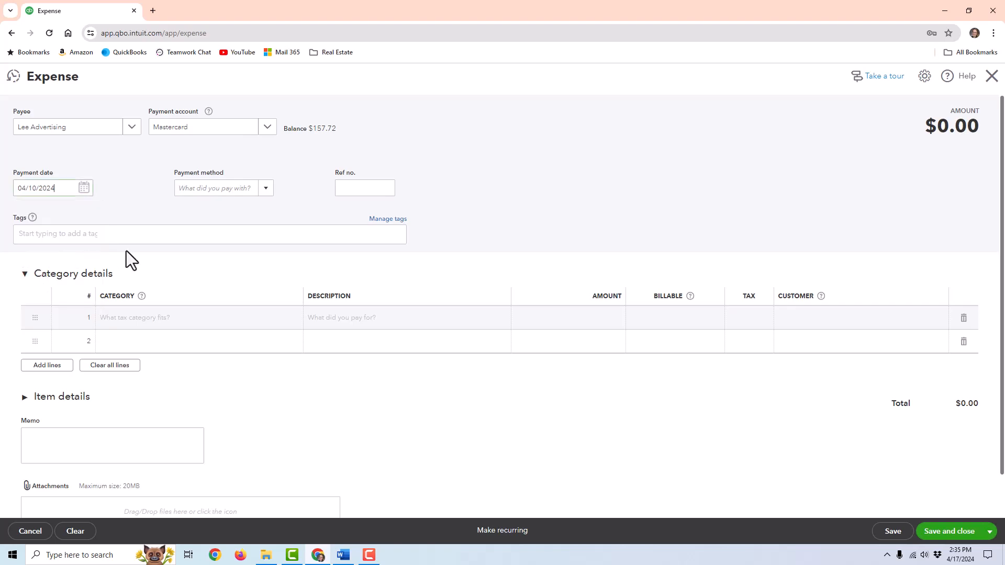
pyautogui.click(267, 189)
pyautogui.click(375, 196)
pyautogui.click(266, 188)
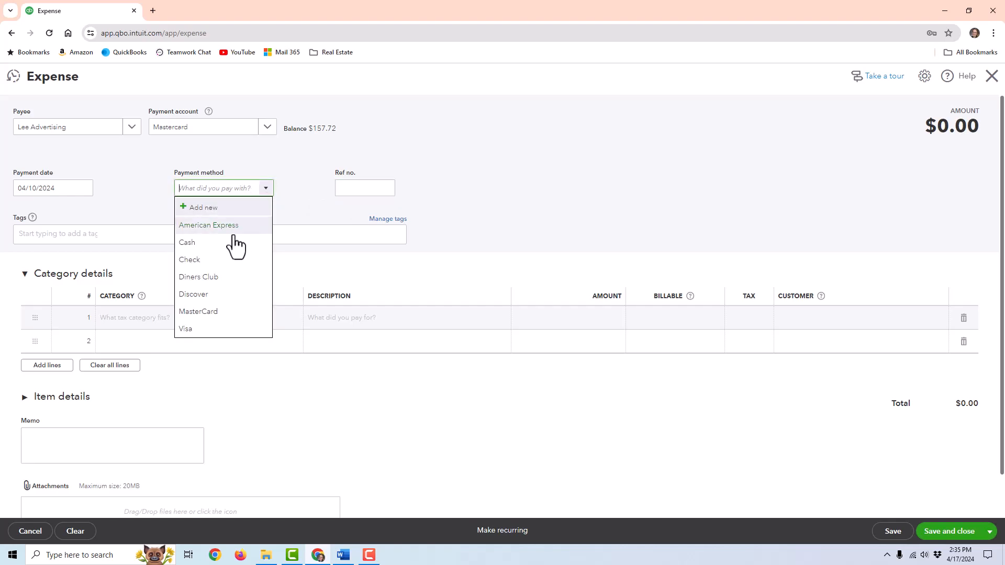
# - Categorize line 1 as Advertising for 100.00 and save the expense
pyautogui.click(219, 322)
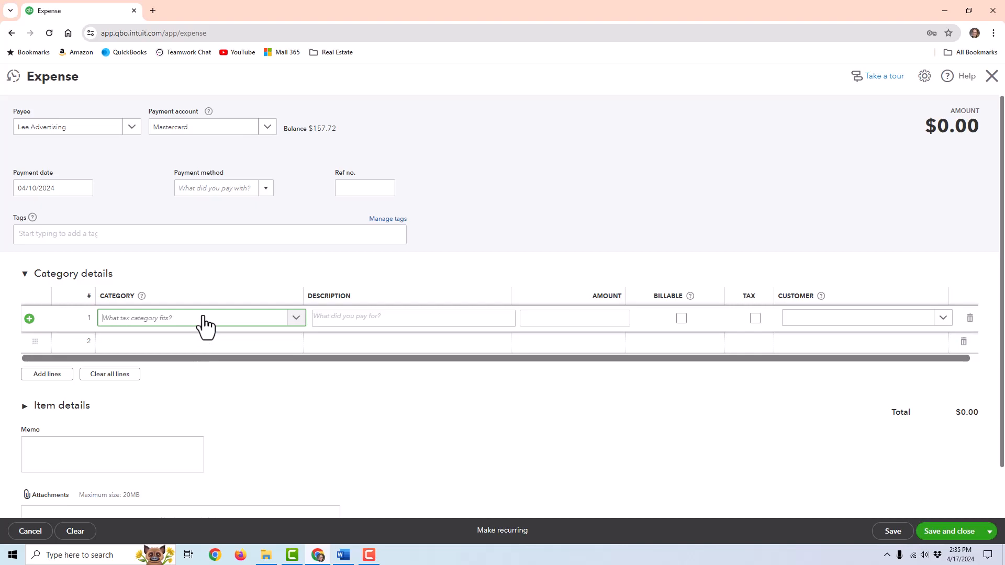
pyautogui.write('adver')
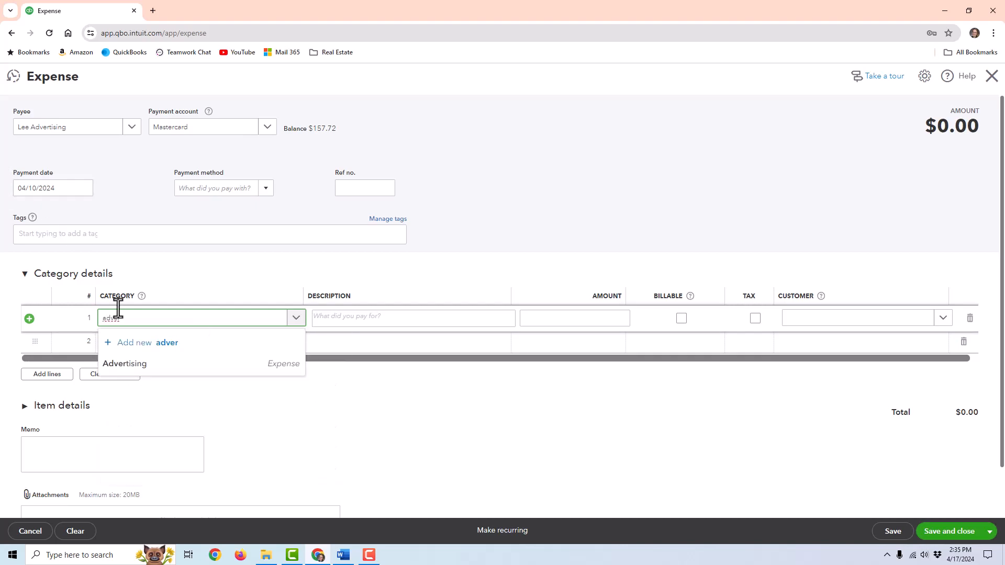
pyautogui.click(142, 366)
pyautogui.click(607, 314)
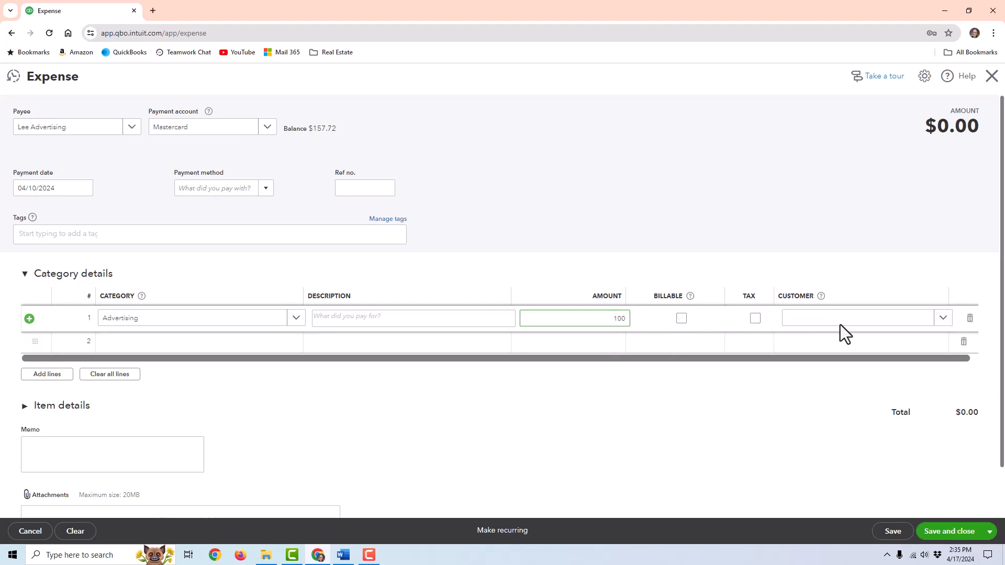
pyautogui.click(101, 440)
pyautogui.scroll(-1, 237, 487)
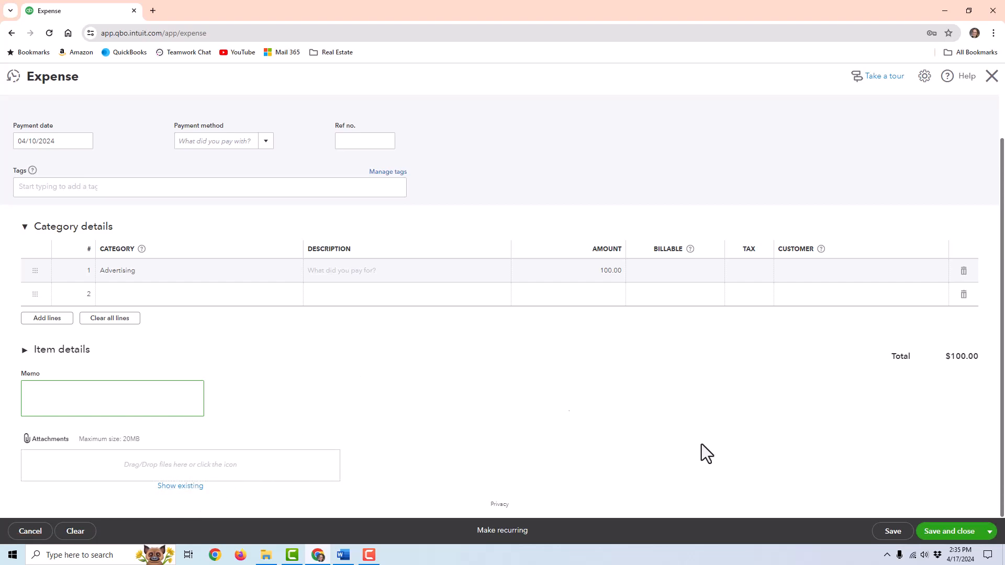
pyautogui.click(945, 534)
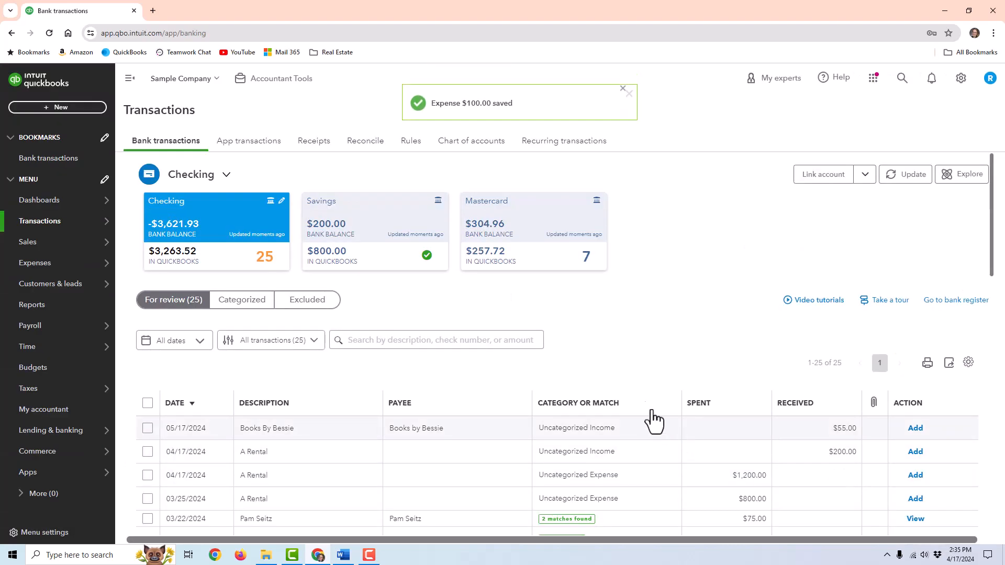
# - Deposit $50.00 into Checking with line 1 credited to Design income, and save
pyautogui.click(78, 108)
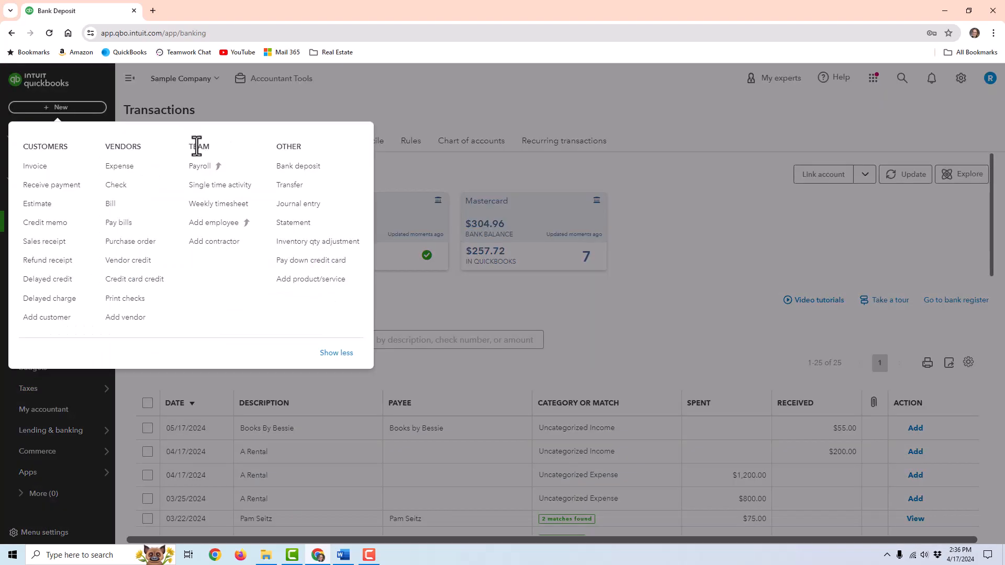
pyautogui.click(312, 170)
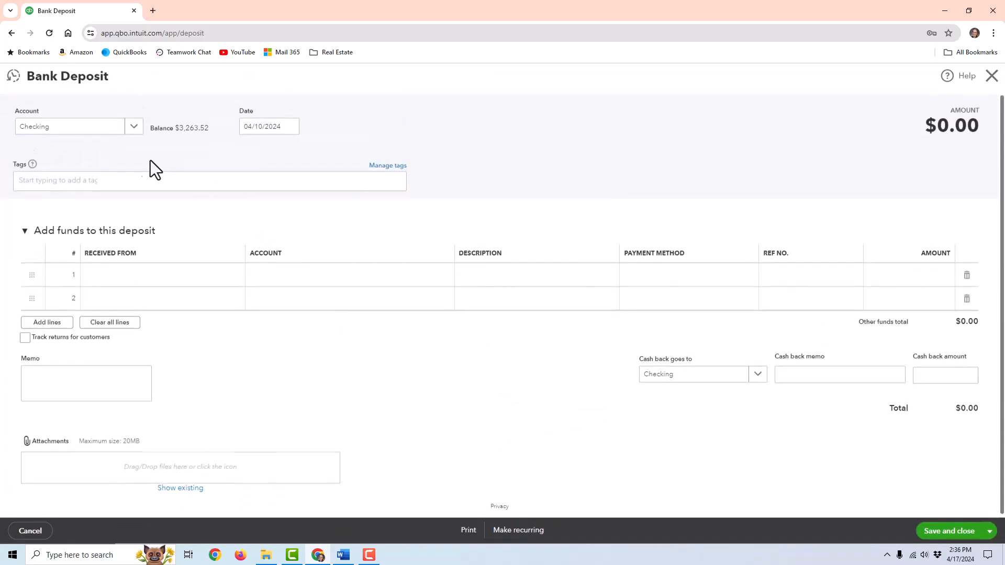
pyautogui.click(133, 128)
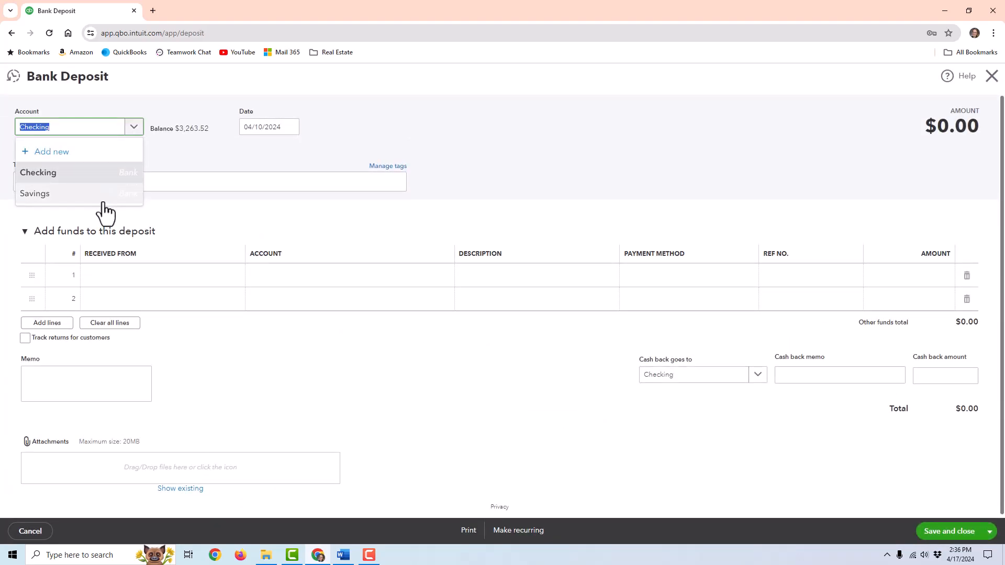
pyautogui.click(95, 198)
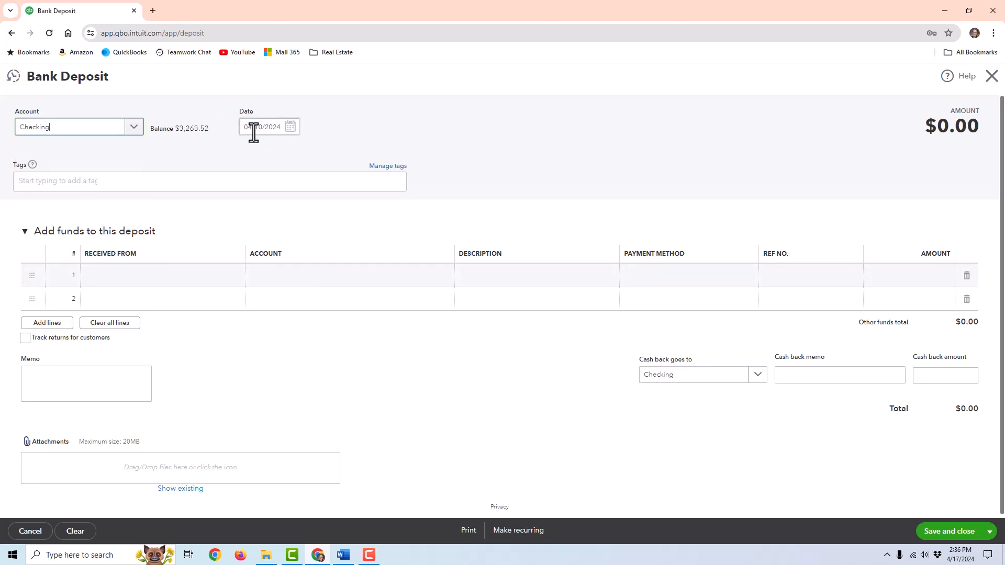
pyautogui.click(316, 276)
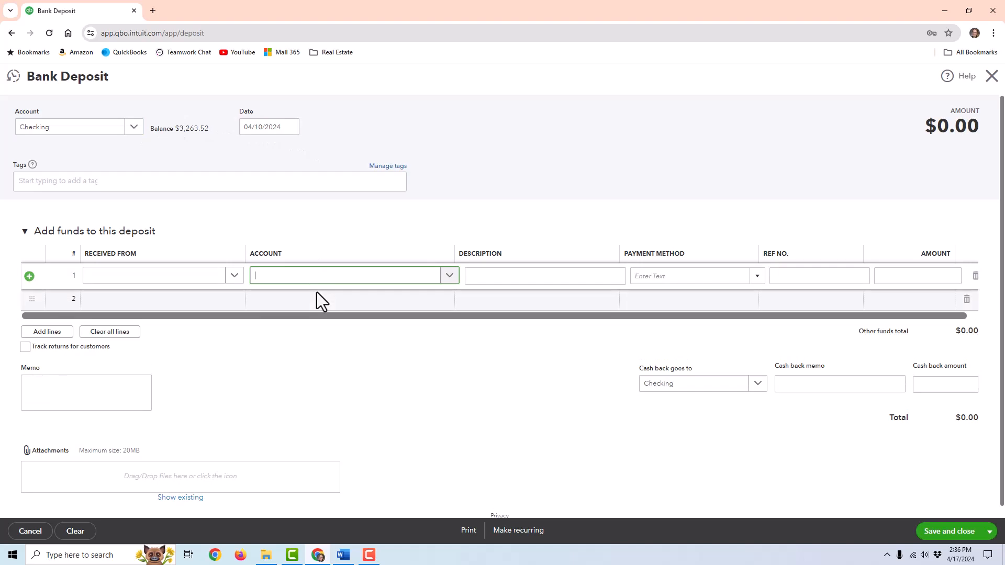
pyautogui.click(347, 277)
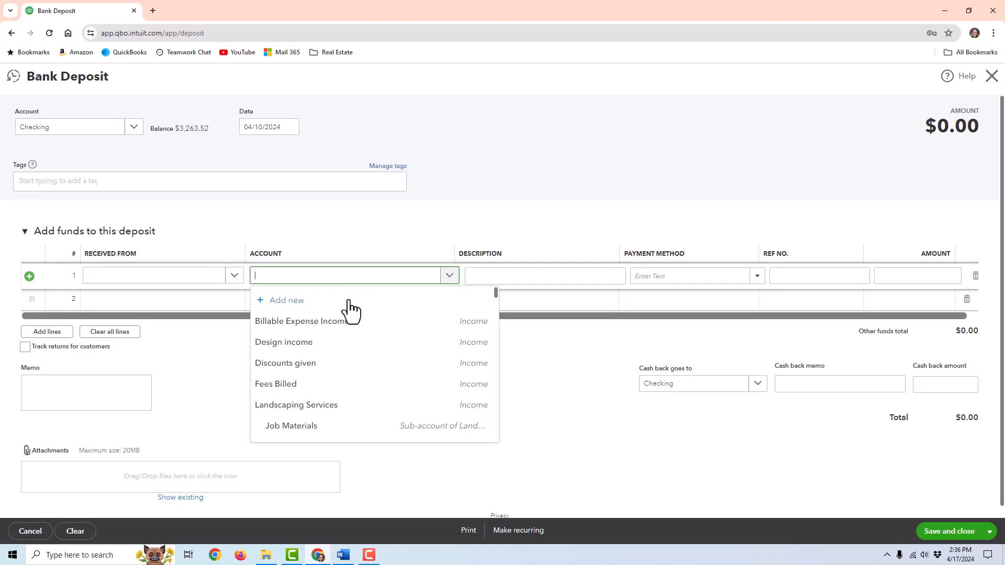
pyautogui.click(343, 344)
pyautogui.click(892, 274)
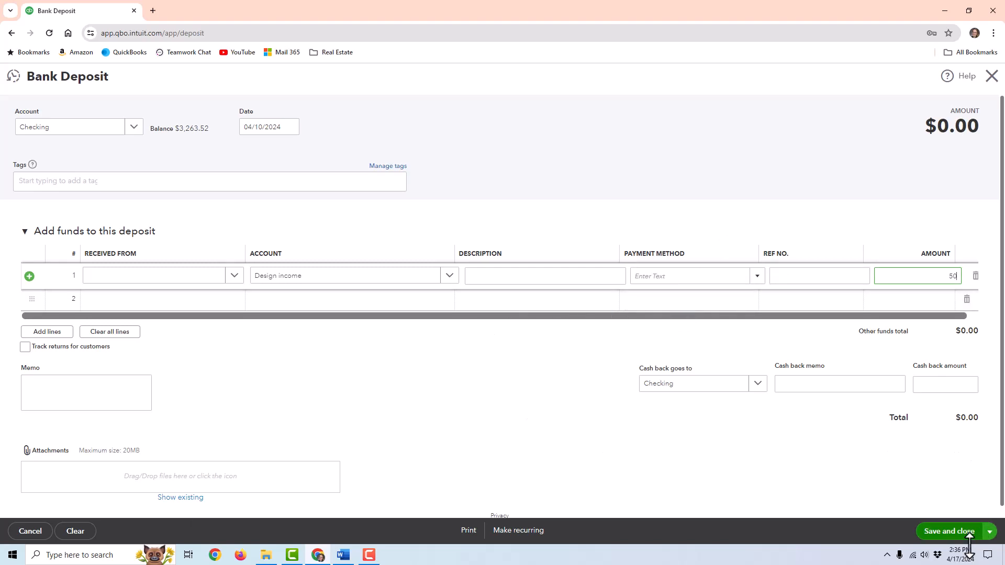
pyautogui.click(947, 532)
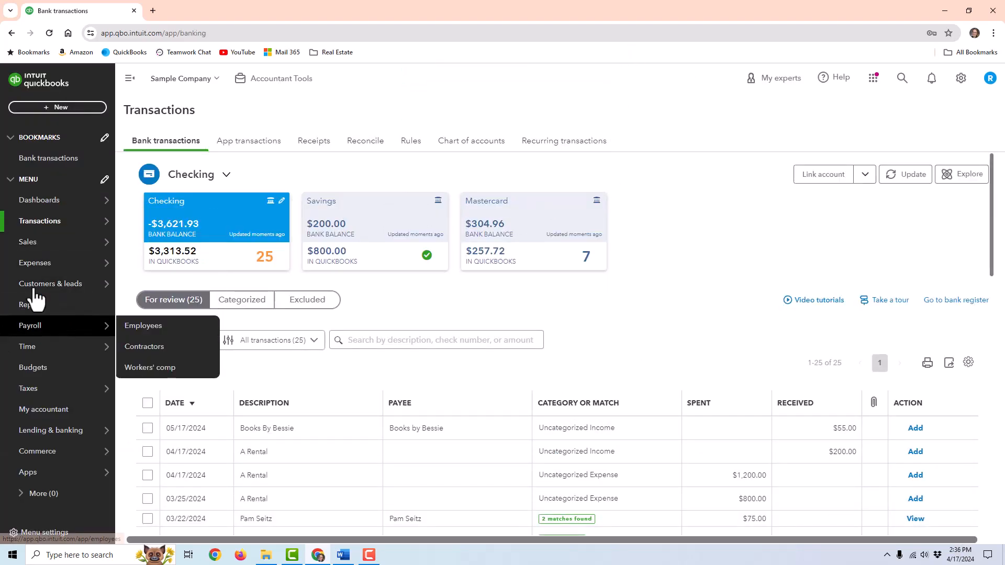
# - Browse the Sales customer list and the invoices list
pyautogui.moveTo(36, 268)
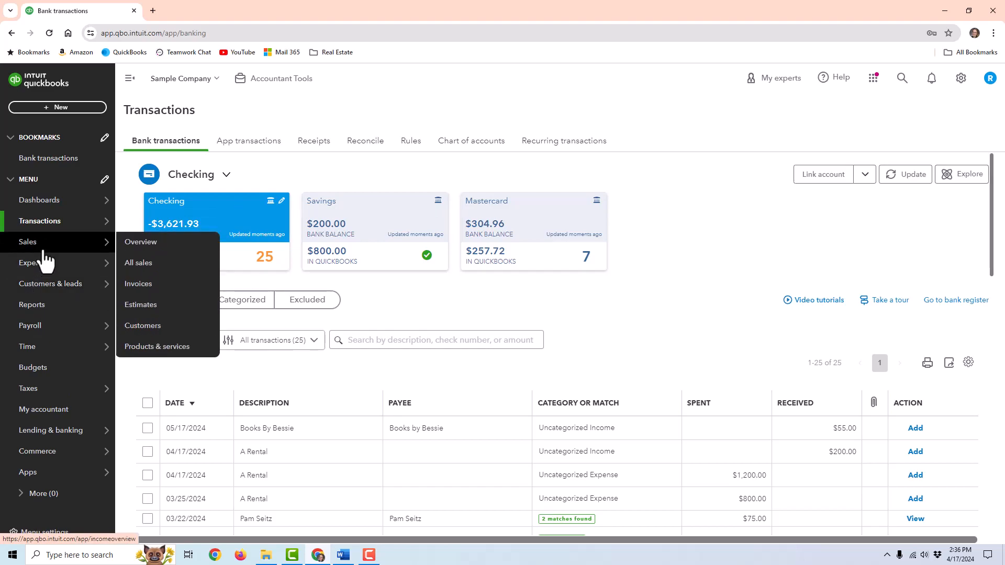
pyautogui.click(44, 250)
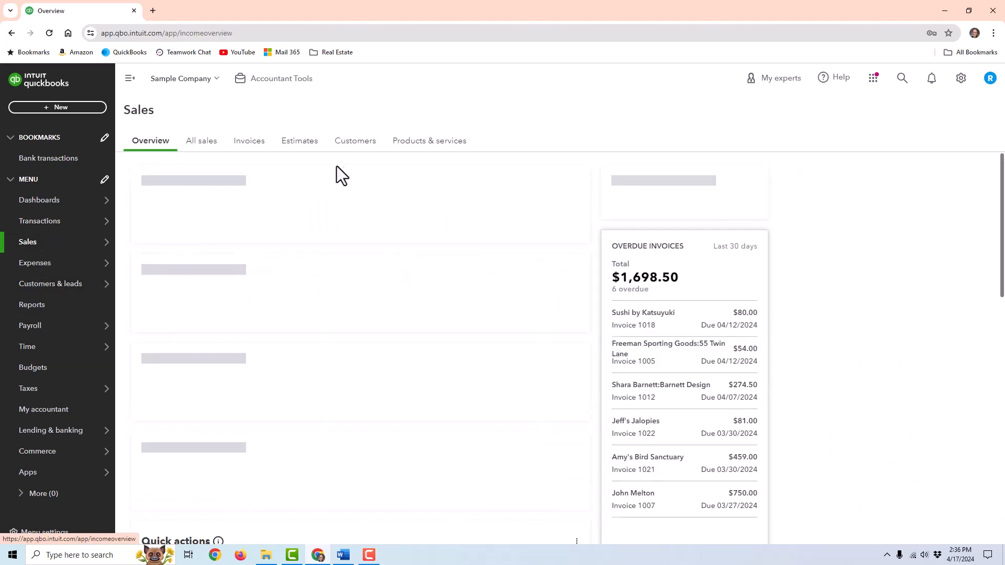
pyautogui.click(364, 147)
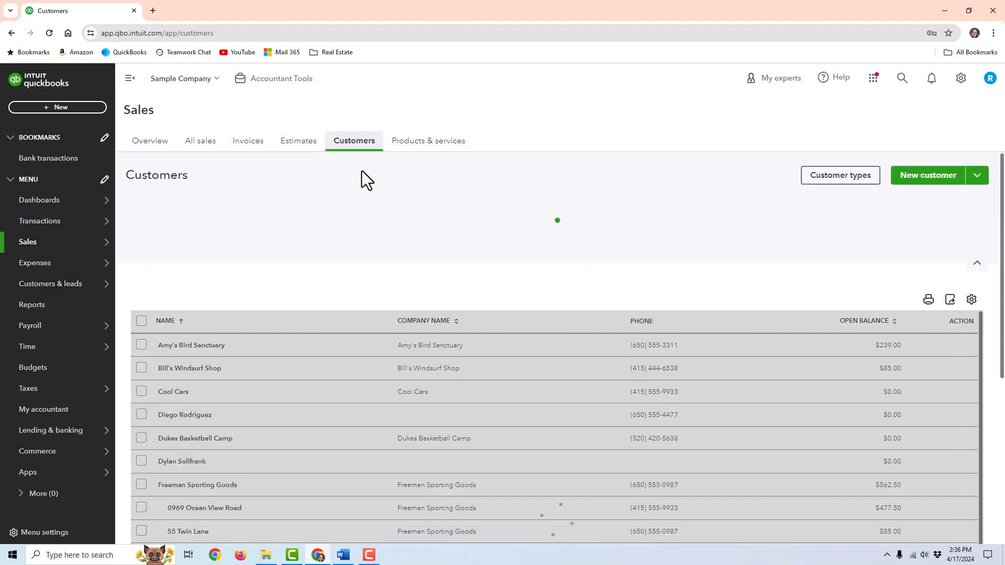
pyautogui.moveTo(44, 291)
pyautogui.click(264, 143)
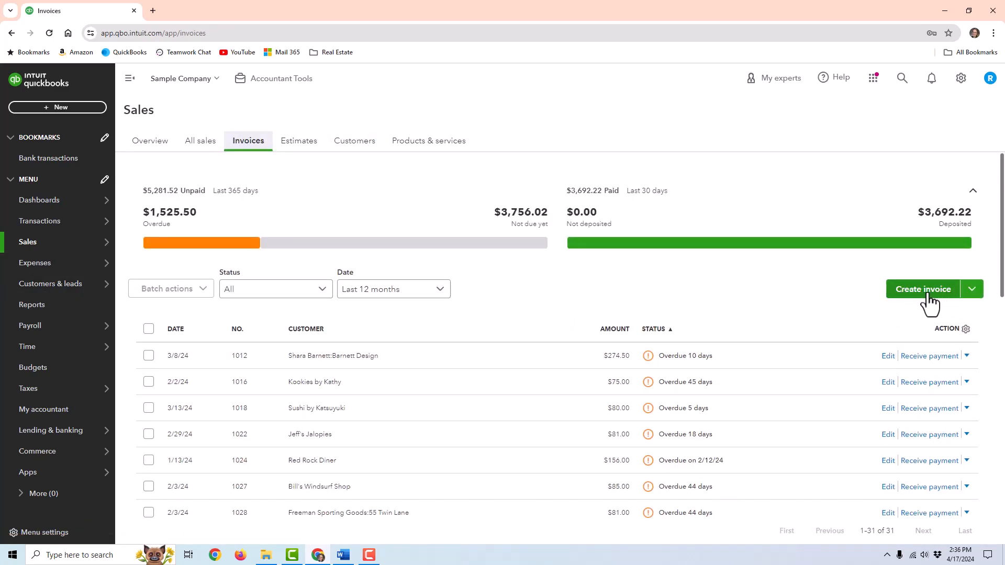
pyautogui.click(355, 147)
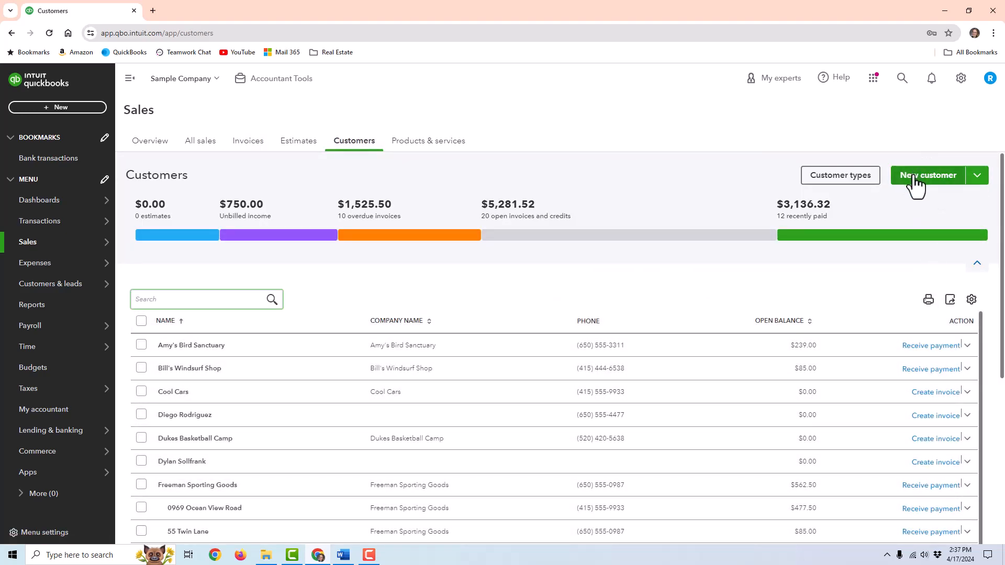
pyautogui.click(294, 148)
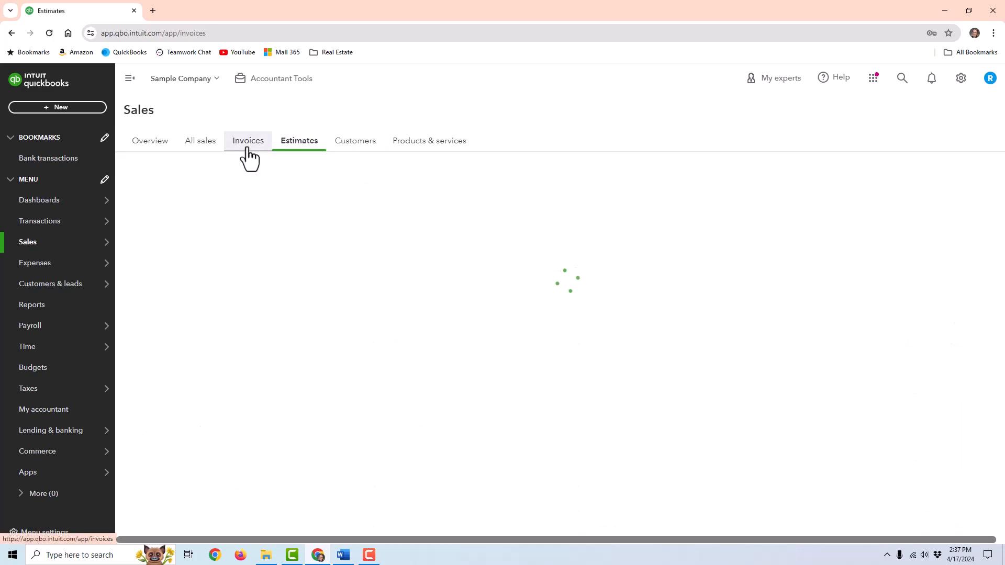
pyautogui.click(248, 147)
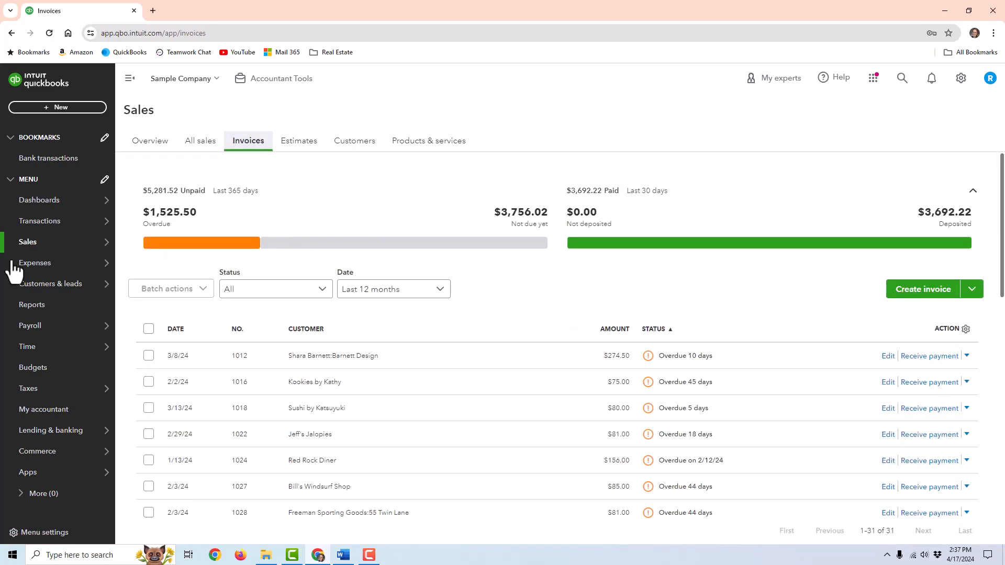
# - View the Expenses list, dismiss the Manage columns tip, and open Bank transactions
pyautogui.moveTo(31, 270)
pyautogui.click(146, 263)
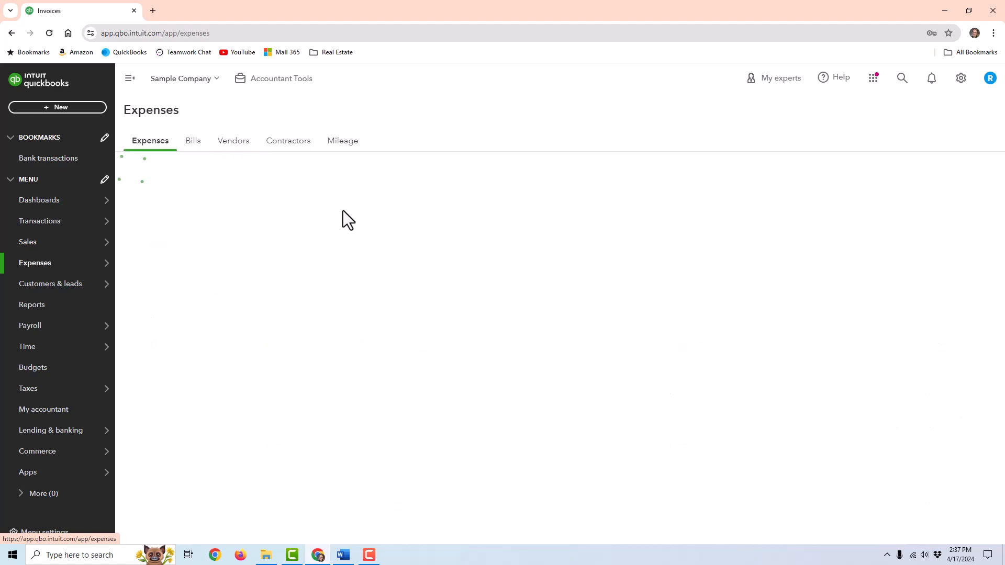
pyautogui.click(951, 177)
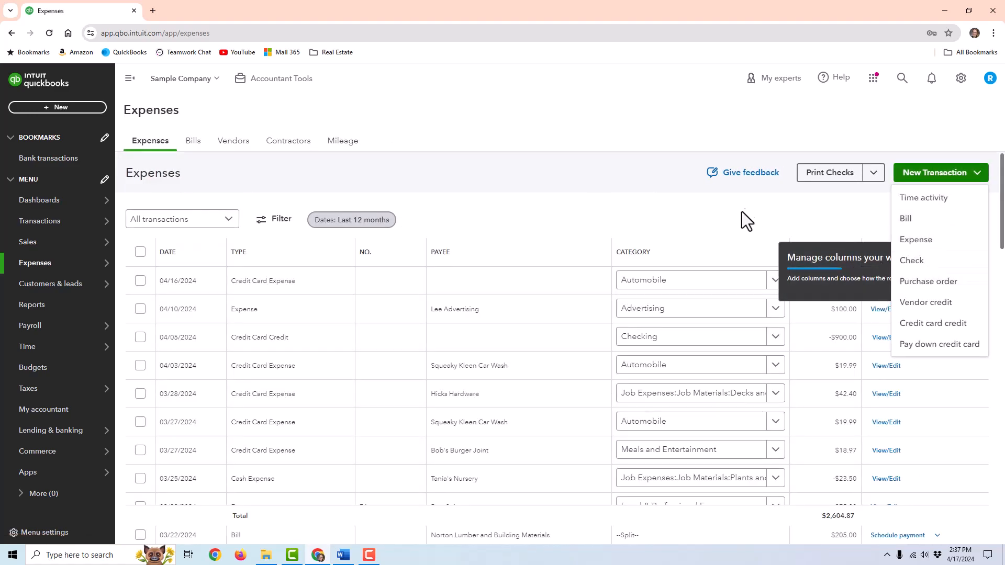
pyautogui.click(573, 195)
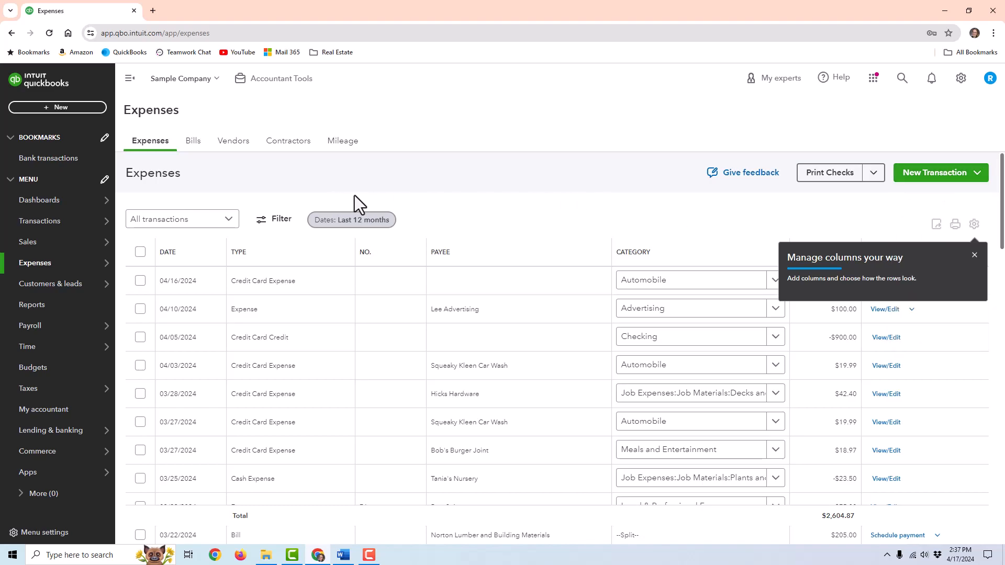
pyautogui.click(974, 256)
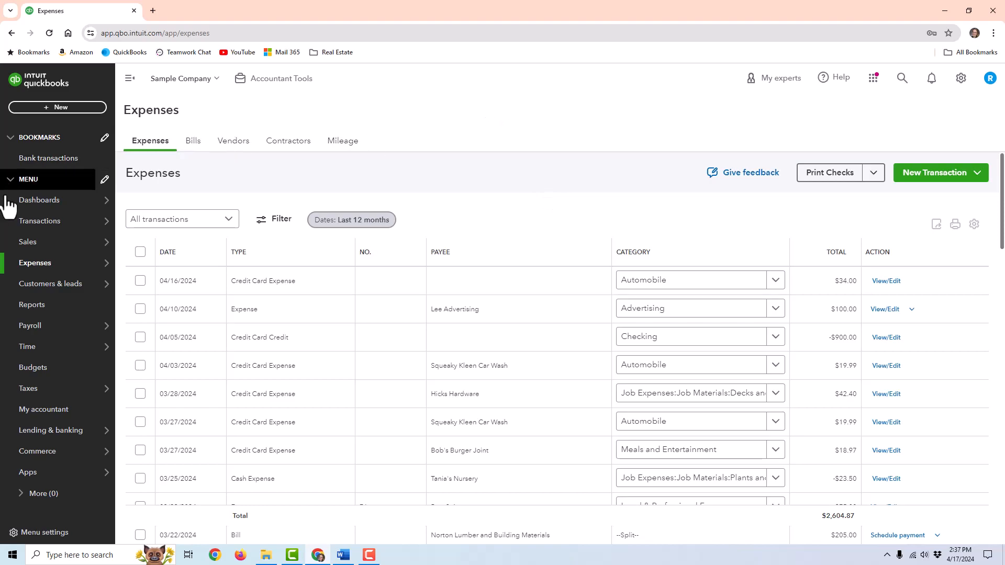
pyautogui.moveTo(15, 226)
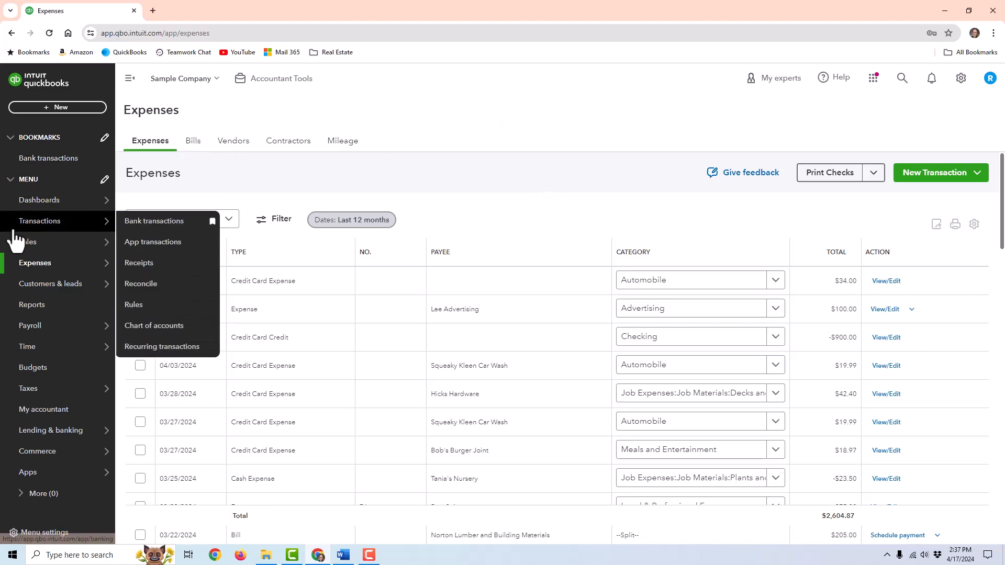
pyautogui.click(153, 222)
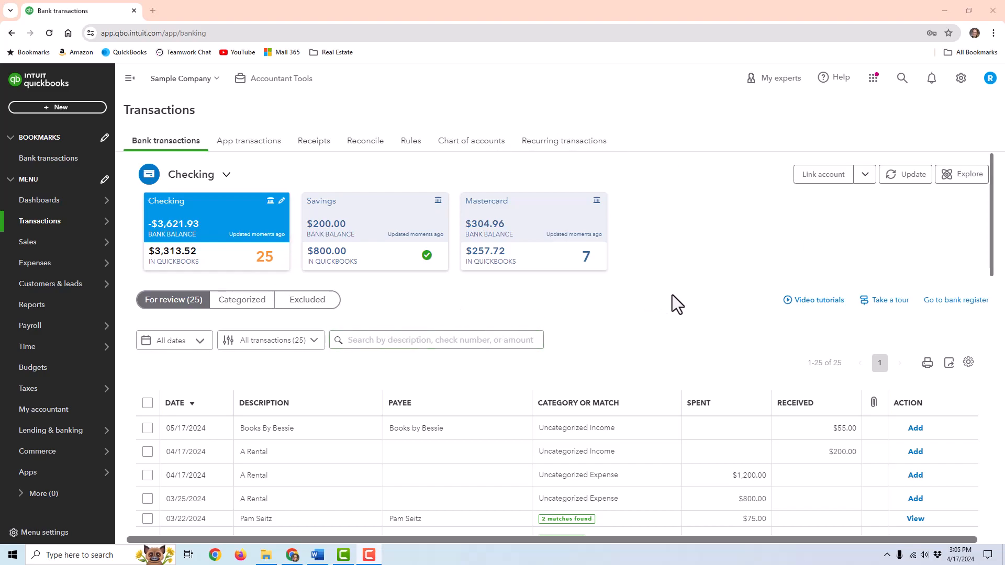
# - Inspect the recorded deposit behind the 03/22 $868.15 bank deposit, then match them
pyautogui.scroll(-2, 702, 343)
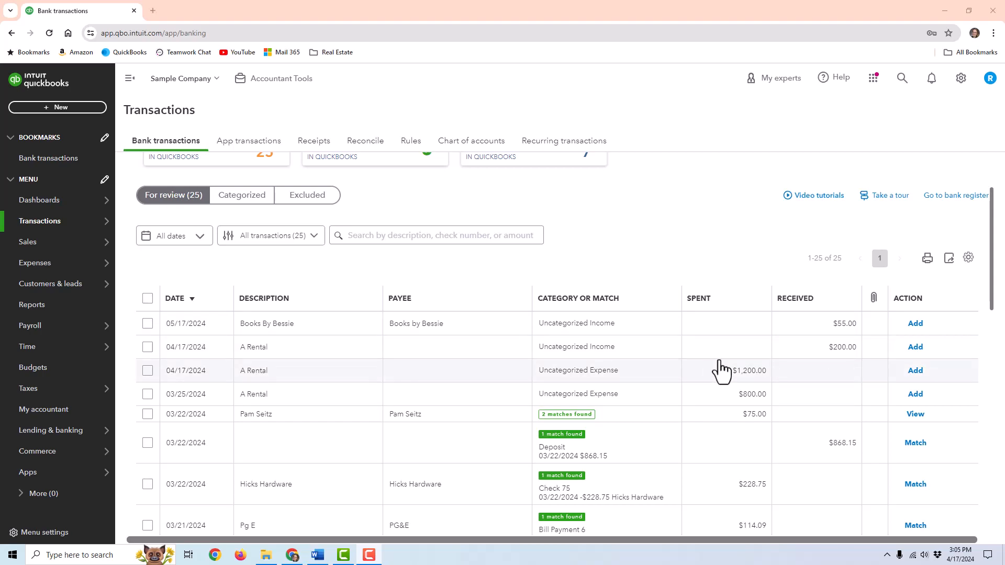
pyautogui.scroll(-1, 685, 356)
pyautogui.scroll(-3, 664, 343)
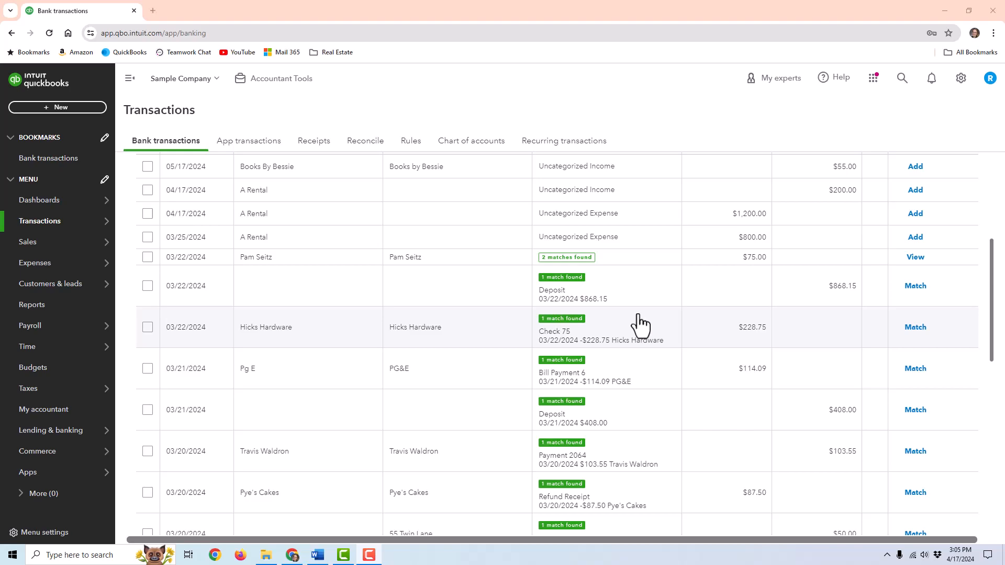
pyautogui.click(576, 293)
pyautogui.click(602, 301)
pyautogui.click(330, 301)
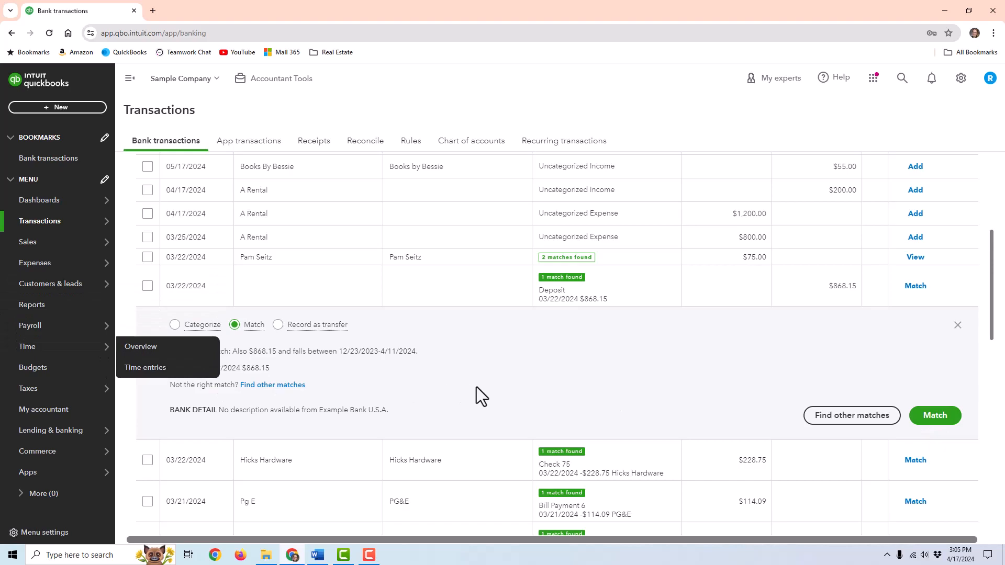
pyautogui.click(184, 370)
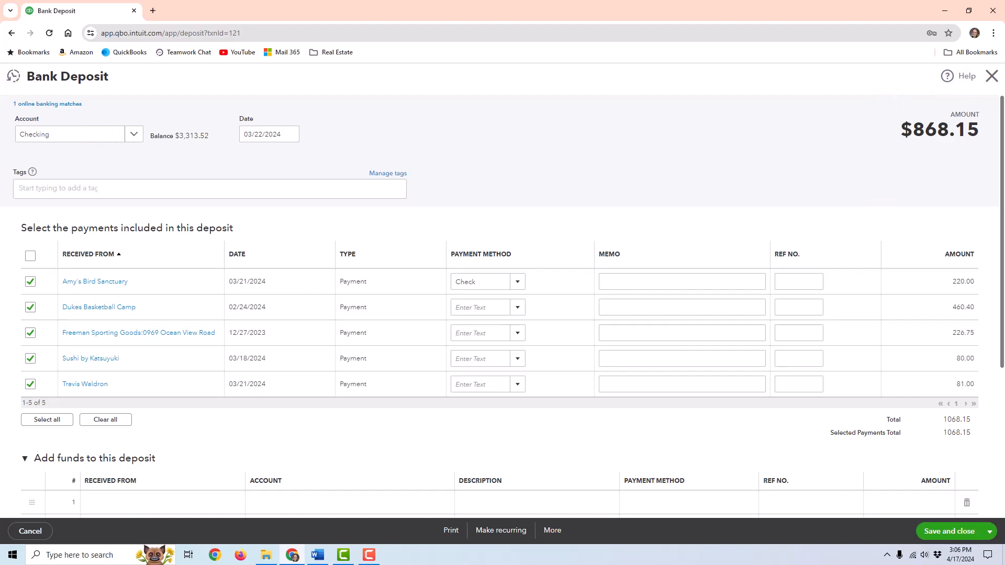
pyautogui.click(990, 77)
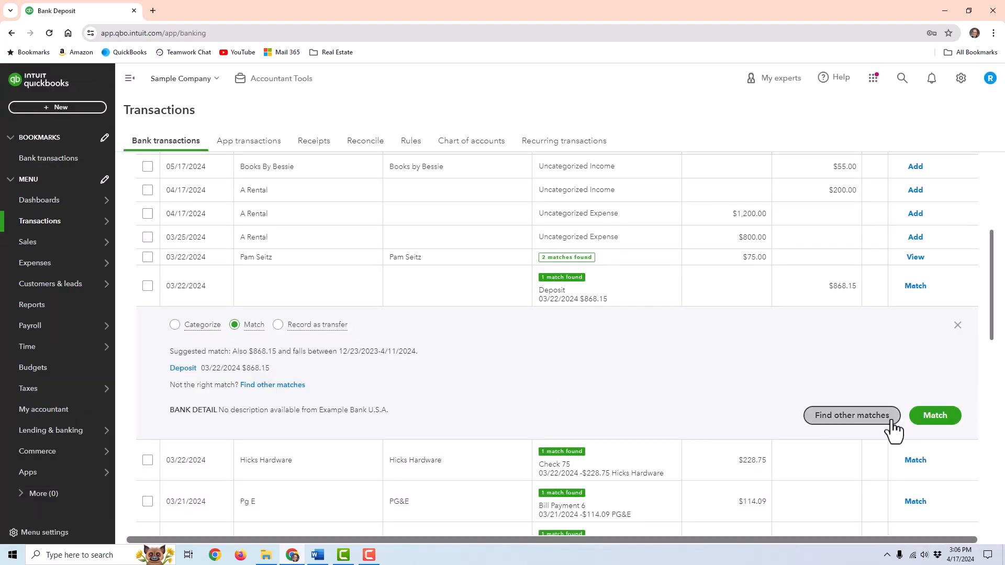
pyautogui.click(936, 416)
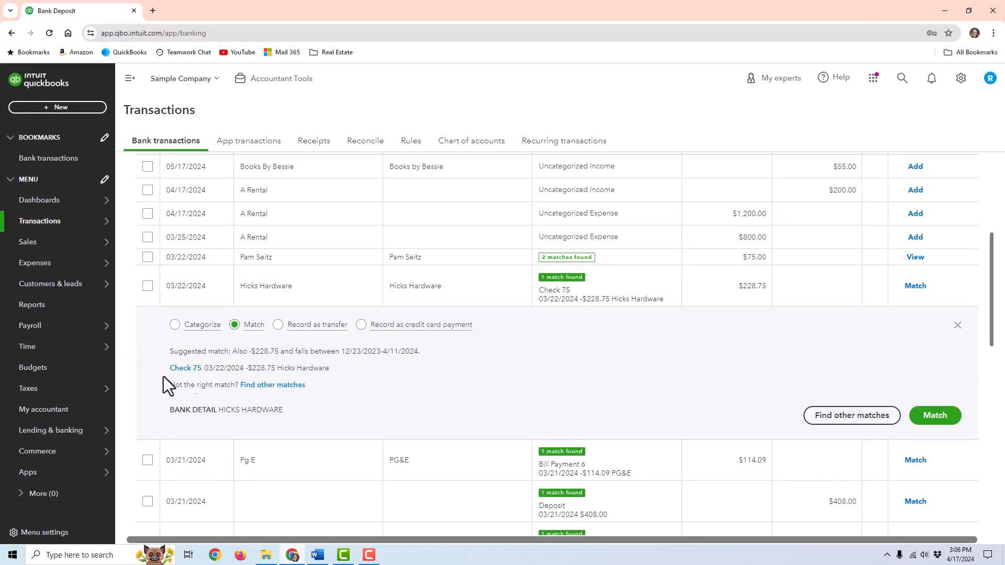
# - Review other possible matches for the $228.75 Hicks Hardware charge with Suggested matches off
pyautogui.moveTo(329, 367); pyautogui.dragTo(152, 369)
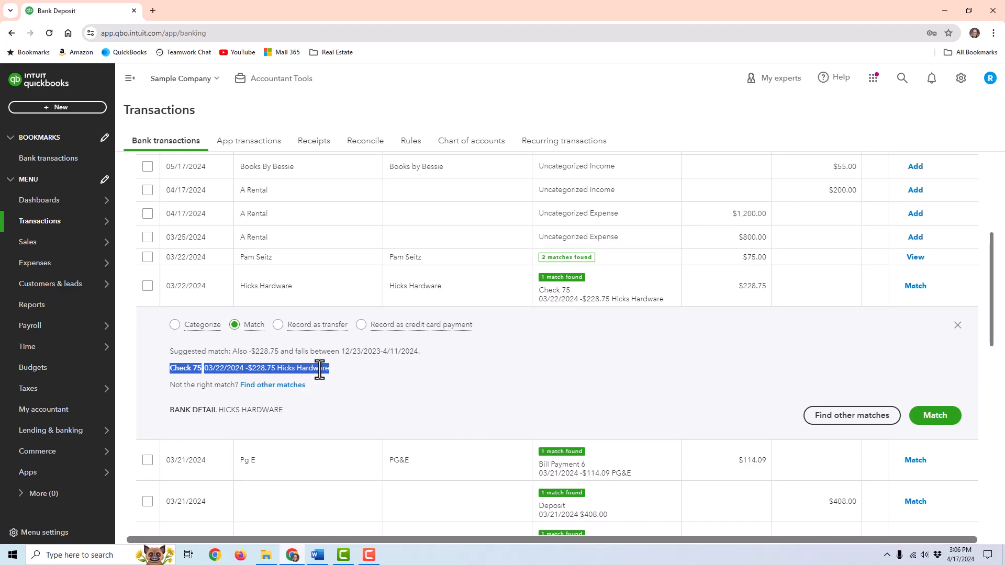
pyautogui.moveTo(285, 416); pyautogui.dragTo(171, 409)
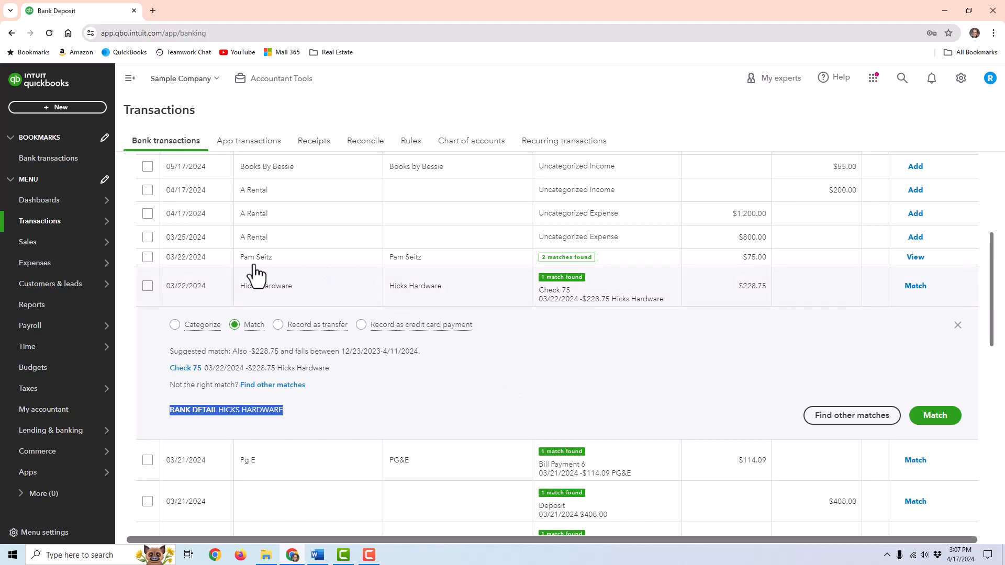
pyautogui.click(175, 325)
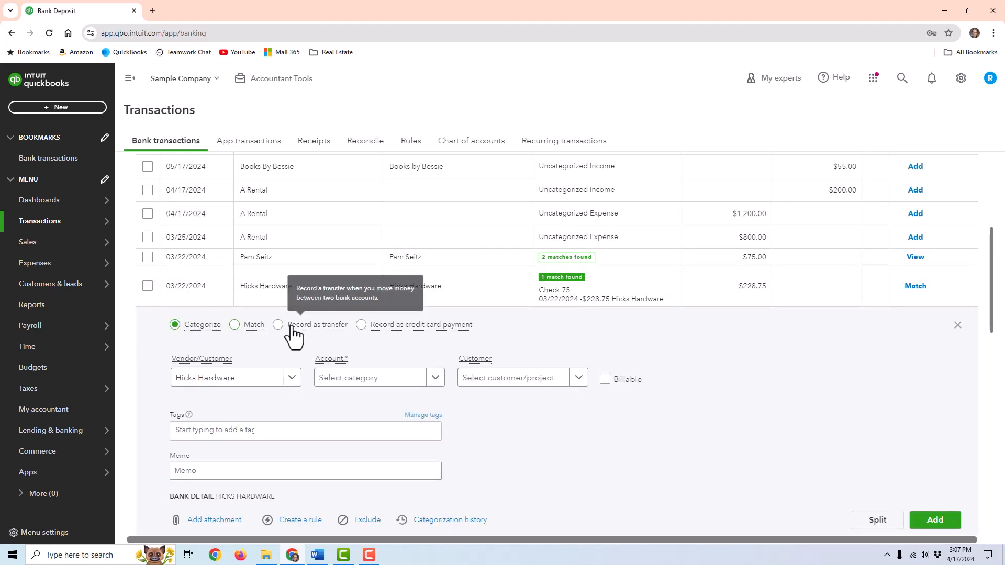
pyautogui.click(234, 325)
pyautogui.click(866, 417)
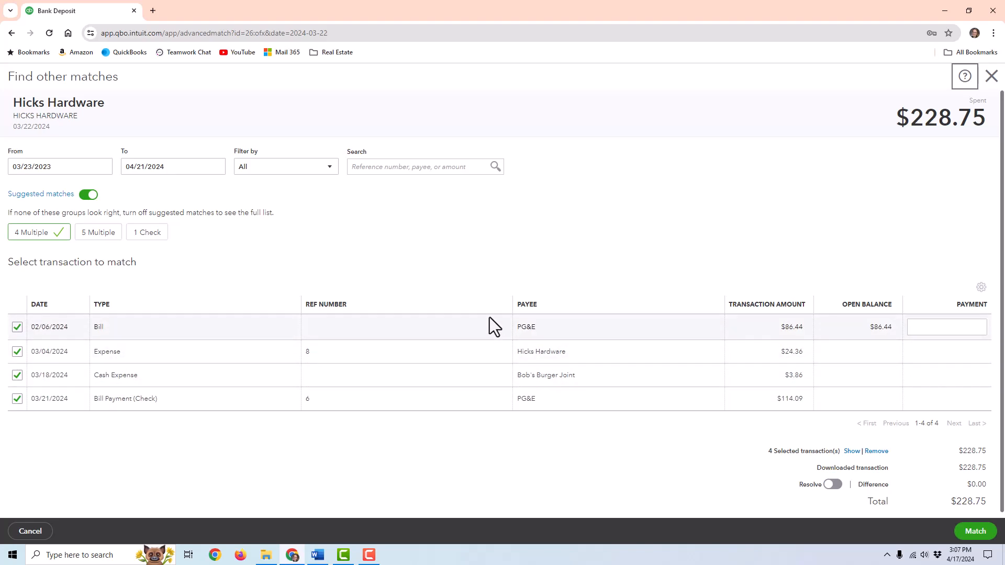
pyautogui.click(89, 194)
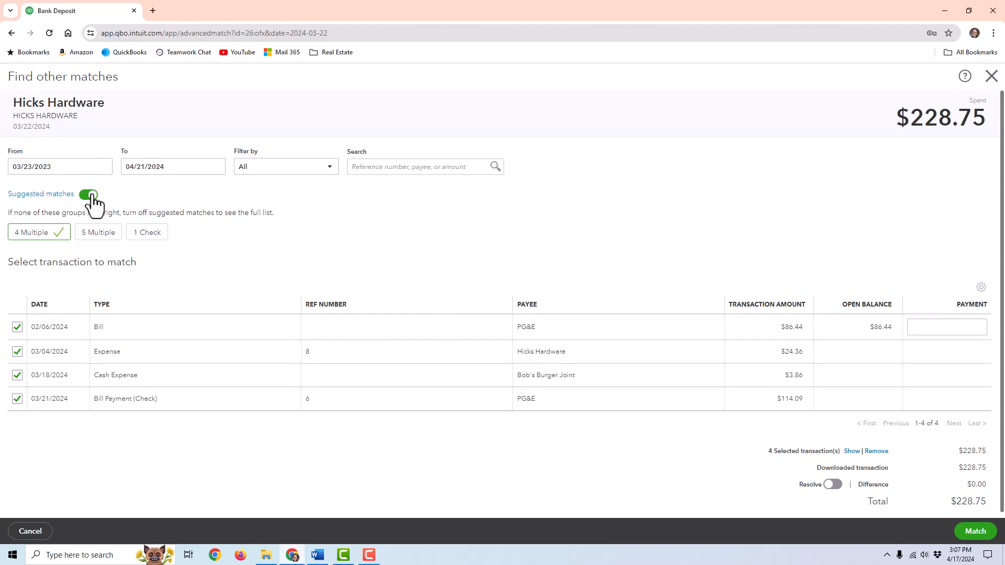
pyautogui.scroll(-6, 564, 335)
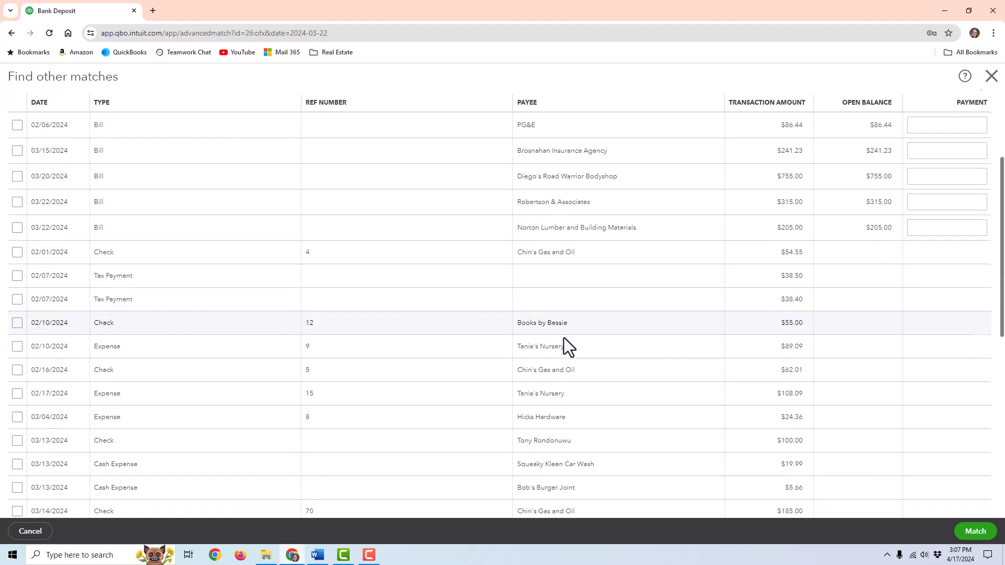
pyautogui.scroll(4, 563, 341)
pyautogui.scroll(2, 539, 339)
pyautogui.scroll(-6, 534, 327)
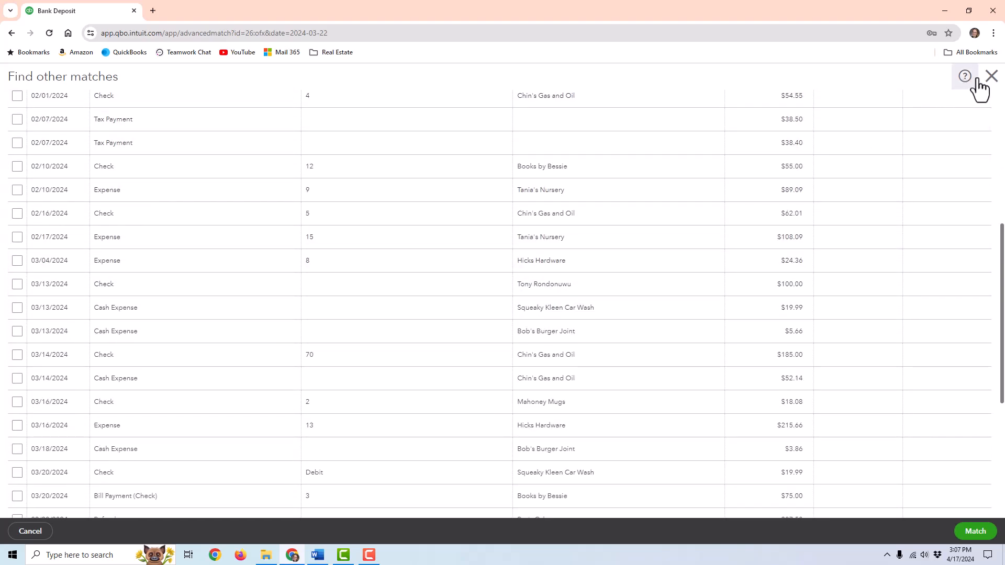
pyautogui.click(991, 78)
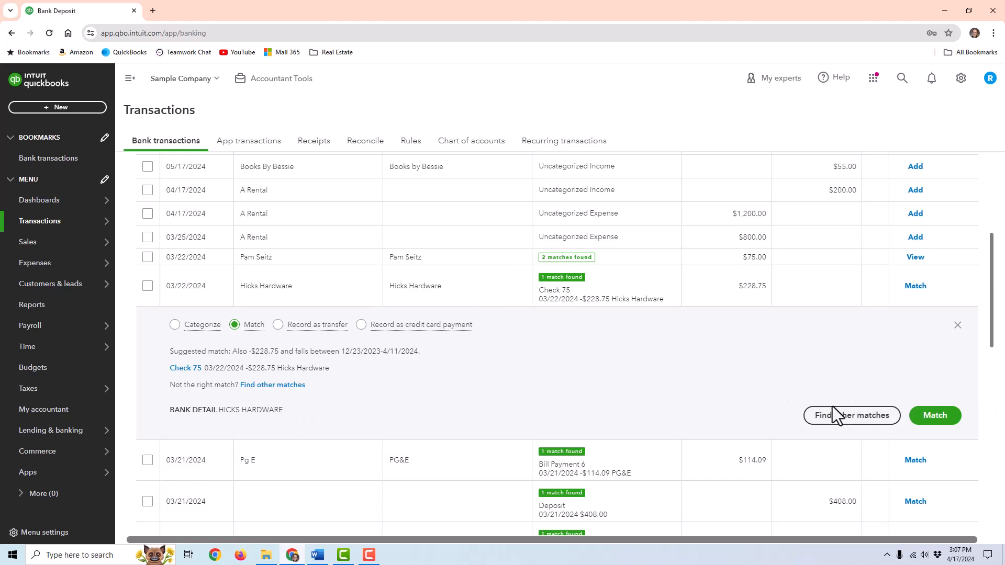
# - Match Hicks Hardware to Check 75, plus the PG&E, 2064, $408, Pye's Cakes, Twin Lane, Brosnahan and 10264 rows
pyautogui.click(938, 419)
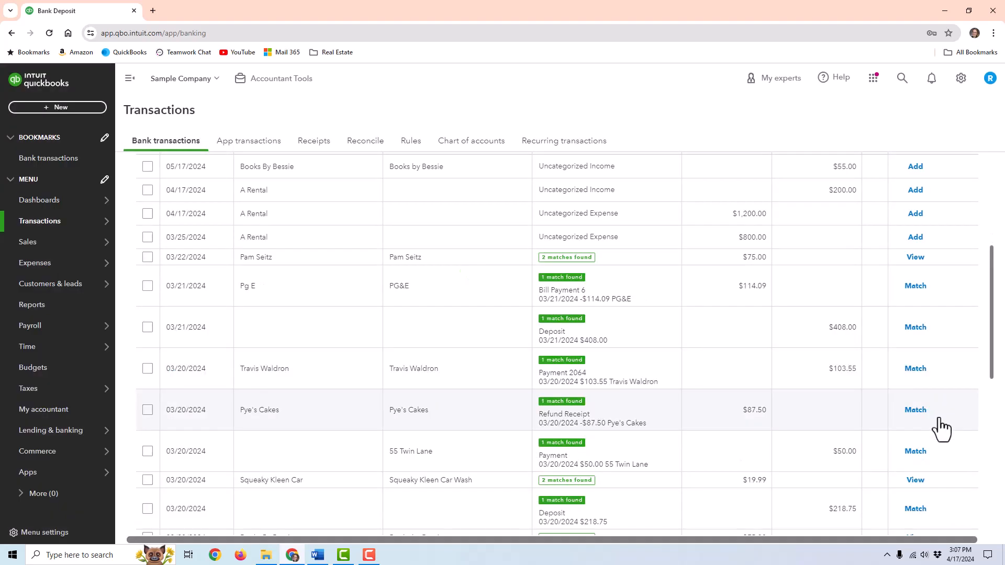
pyautogui.click(915, 286)
pyautogui.click(915, 328)
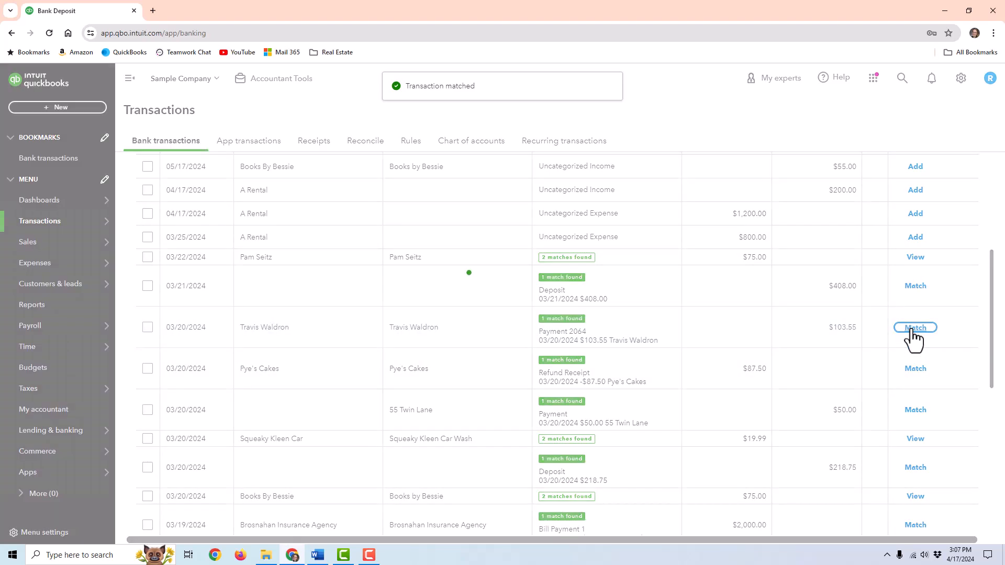
pyautogui.click(916, 286)
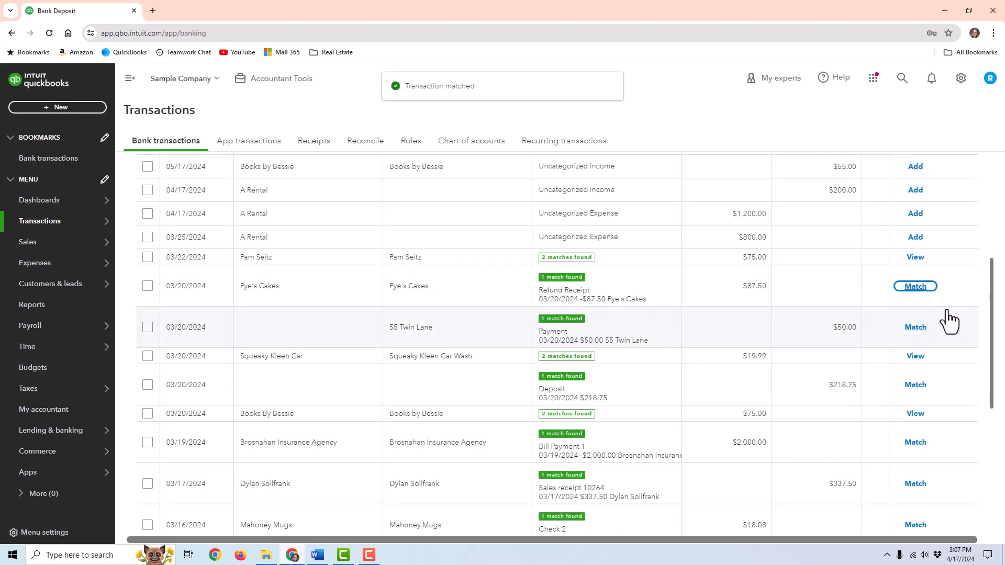
pyautogui.click(917, 288)
pyautogui.click(916, 290)
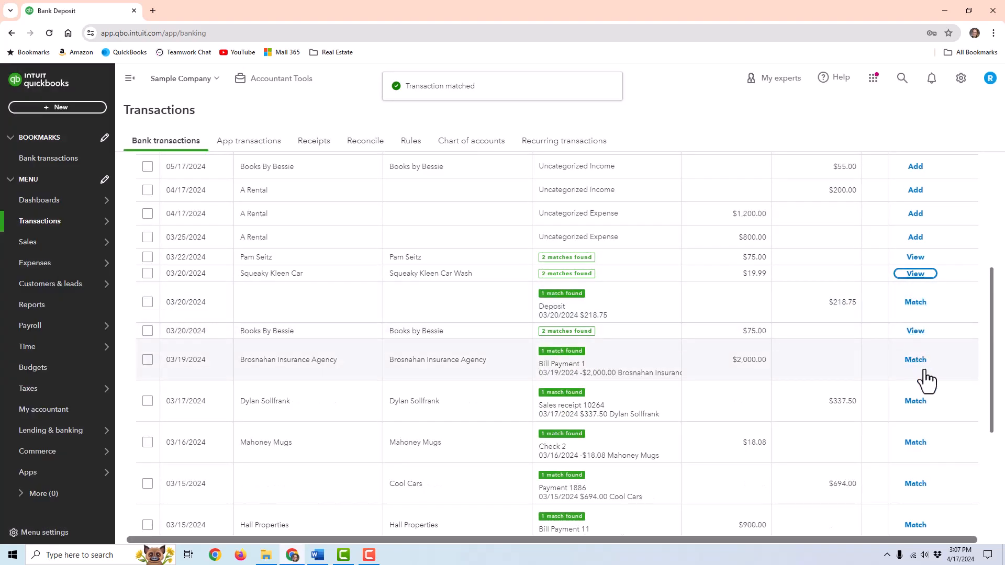
pyautogui.click(921, 369)
pyautogui.click(917, 367)
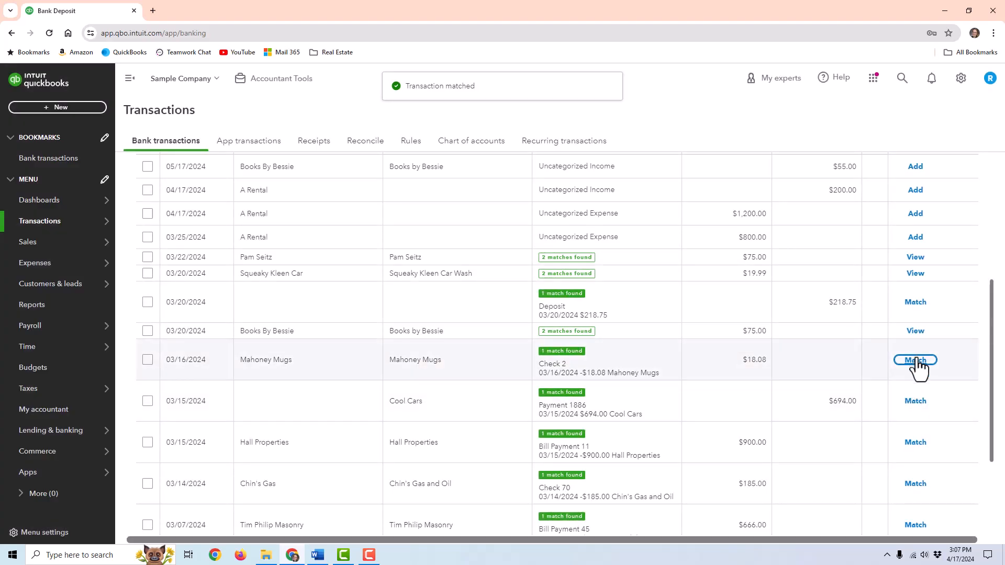
# - Match Hall Properties, Cool Cars, the $218.75 deposit, Tim Philip Masonry, Tania's Nursery and 02/10 Books By Bessie
pyautogui.click(922, 403)
pyautogui.click(922, 366)
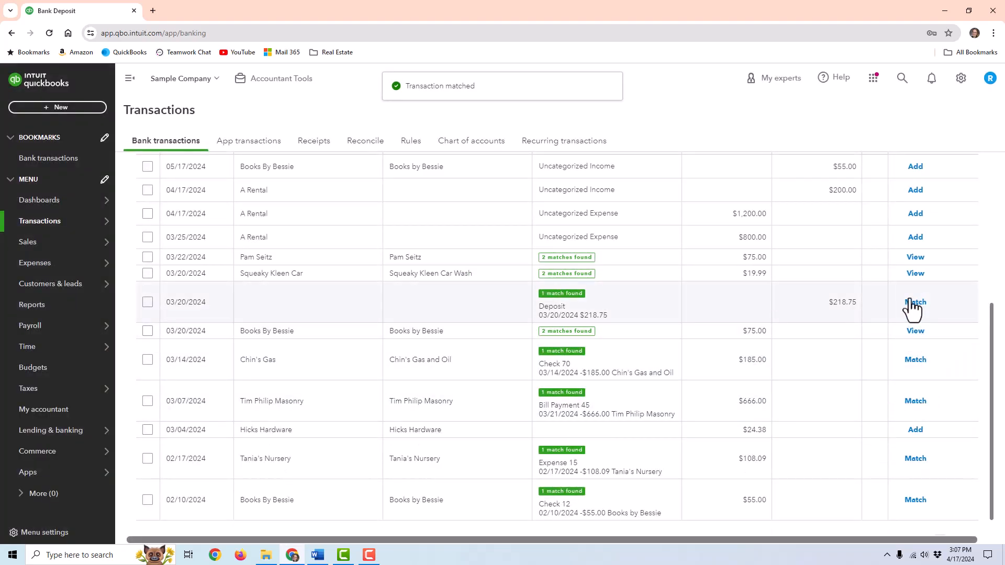
pyautogui.click(910, 306)
pyautogui.click(911, 303)
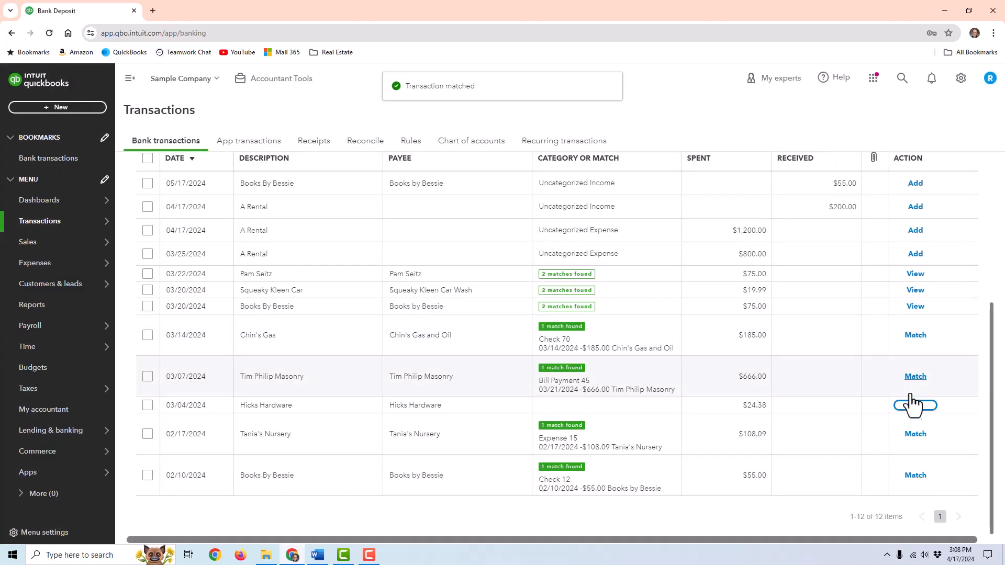
pyautogui.click(916, 377)
pyautogui.click(921, 433)
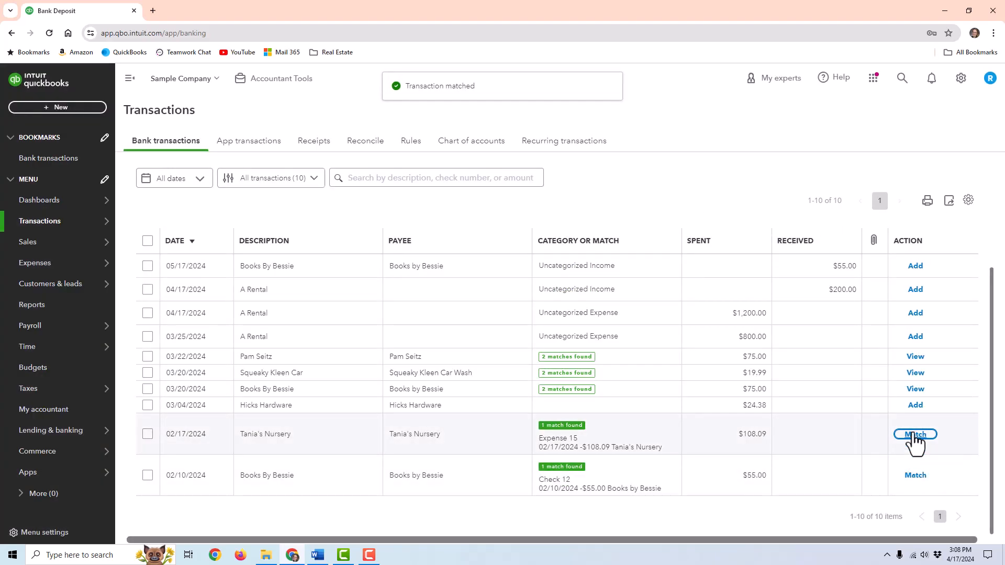
pyautogui.click(913, 477)
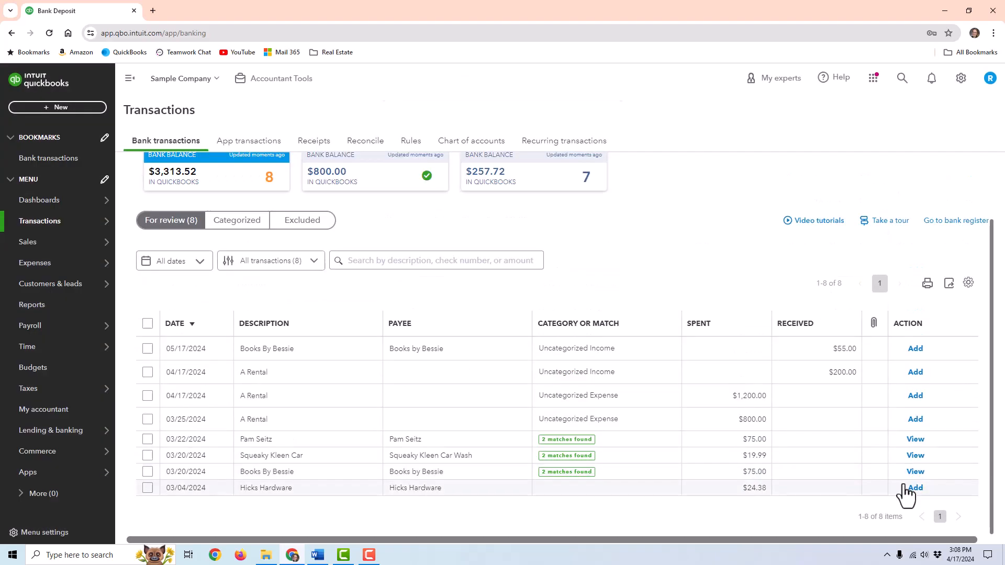
pyautogui.click(471, 440)
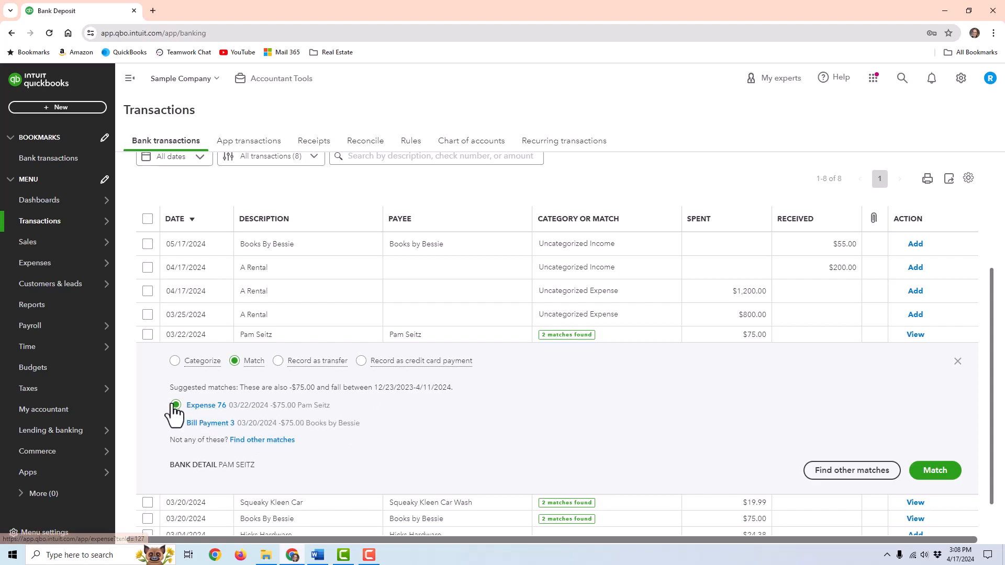
# - Match Pam Seitz to Expense 76, the 03/20 Books By Bessie payment, and the $19.99 Squeaky Kleen Car charge
pyautogui.click(927, 473)
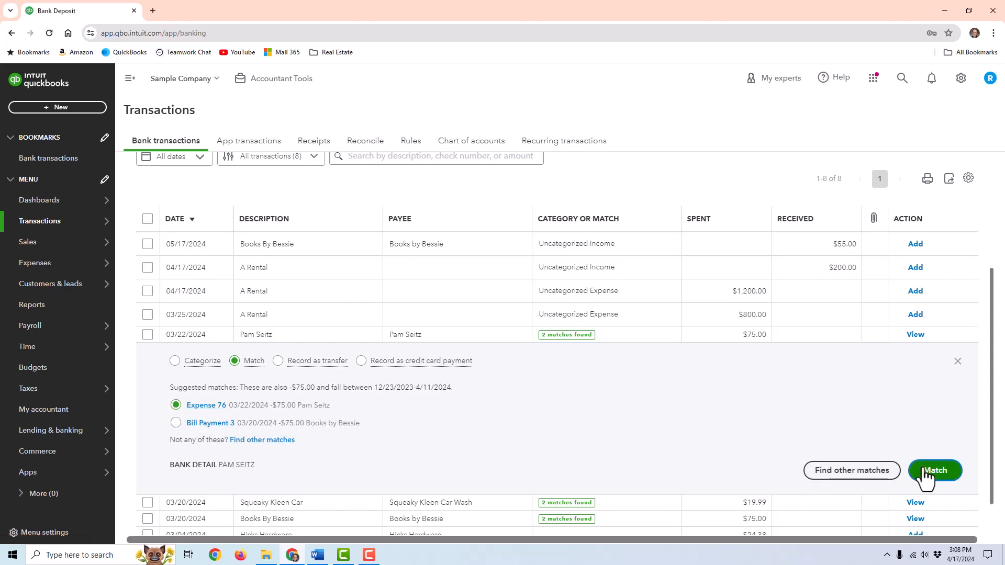
pyautogui.click(918, 459)
pyautogui.click(397, 472)
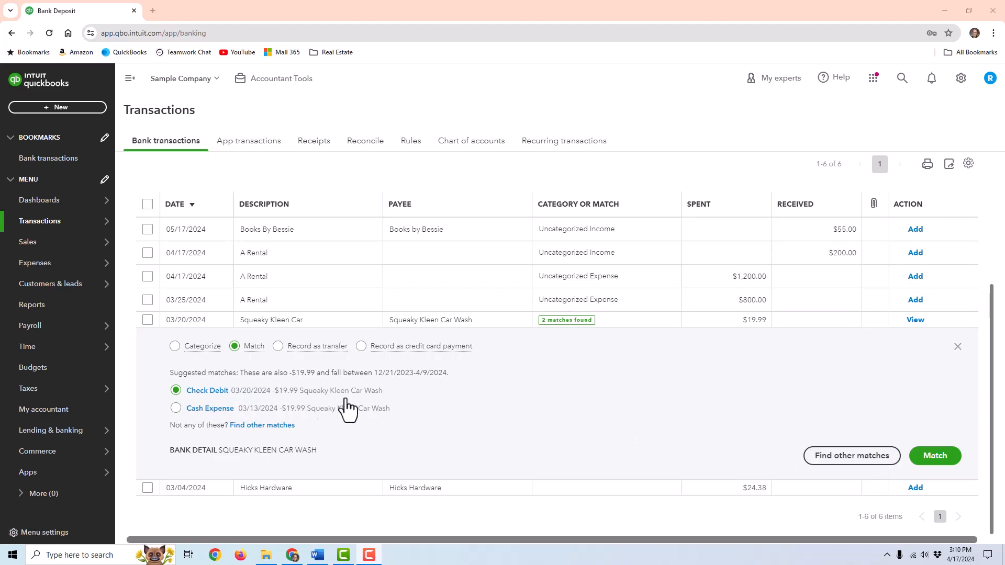
pyautogui.click(916, 460)
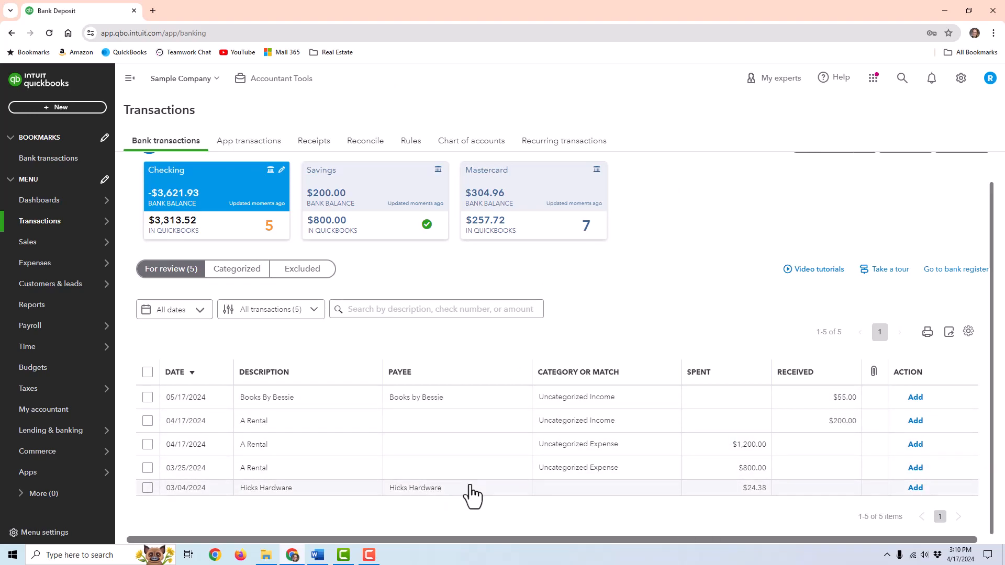
# - Categorize the 03/04 $24.38 Hicks Hardware charge as Maintenance and Repair and add it
pyautogui.click(74, 109)
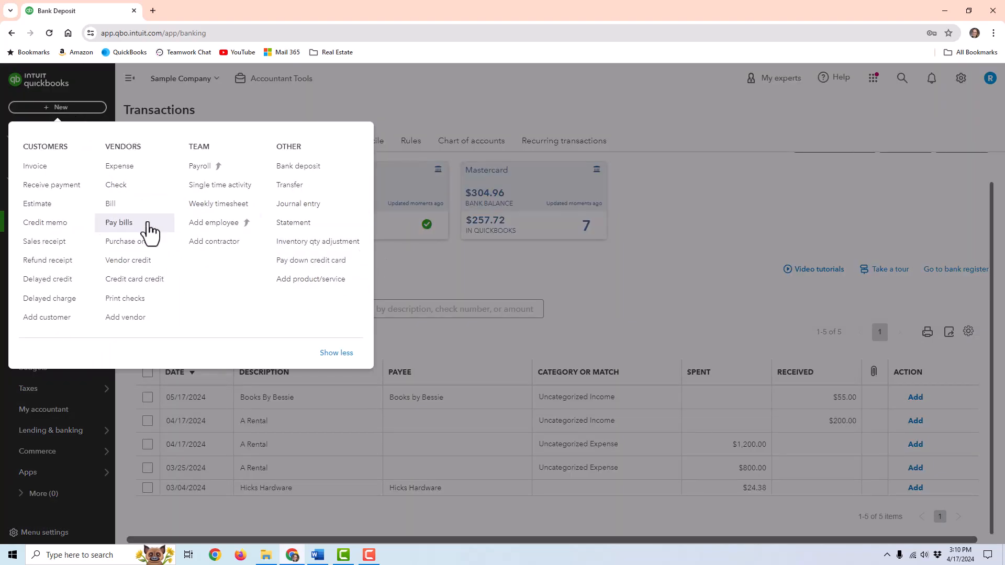
pyautogui.click(445, 415)
pyautogui.click(436, 495)
pyautogui.click(327, 427)
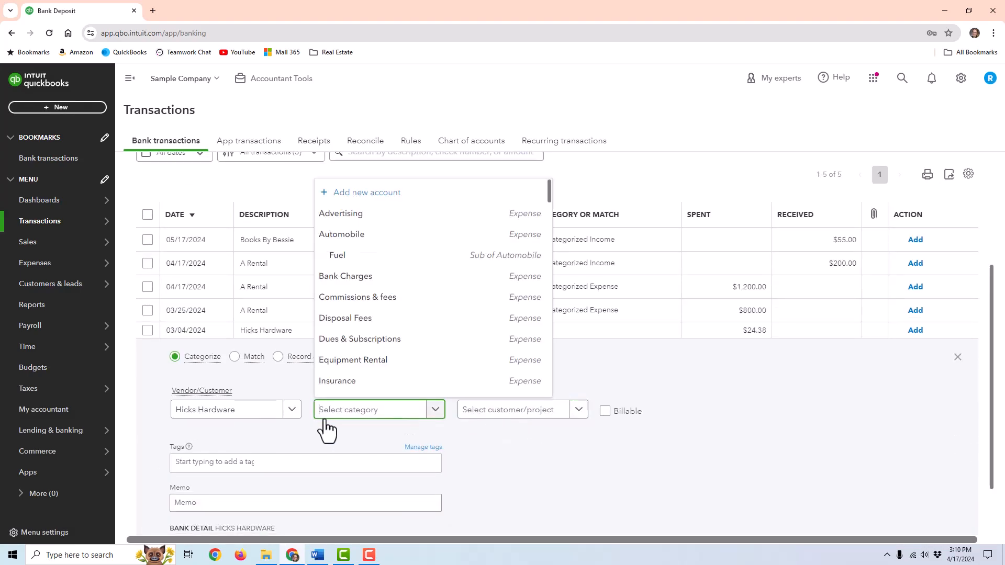
pyautogui.scroll(-1, 426, 293)
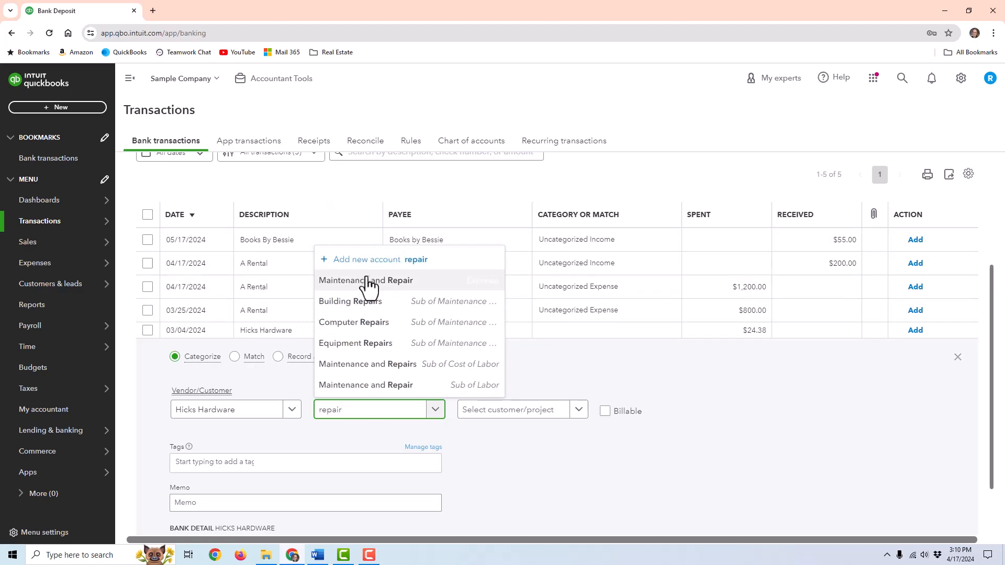
pyautogui.click(371, 286)
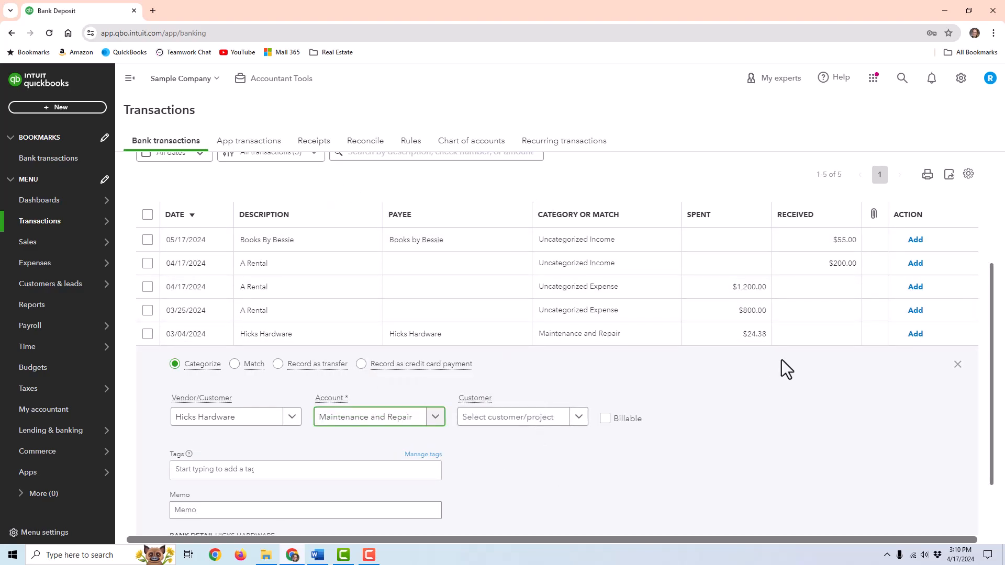
pyautogui.scroll(-3, 763, 365)
pyautogui.click(933, 478)
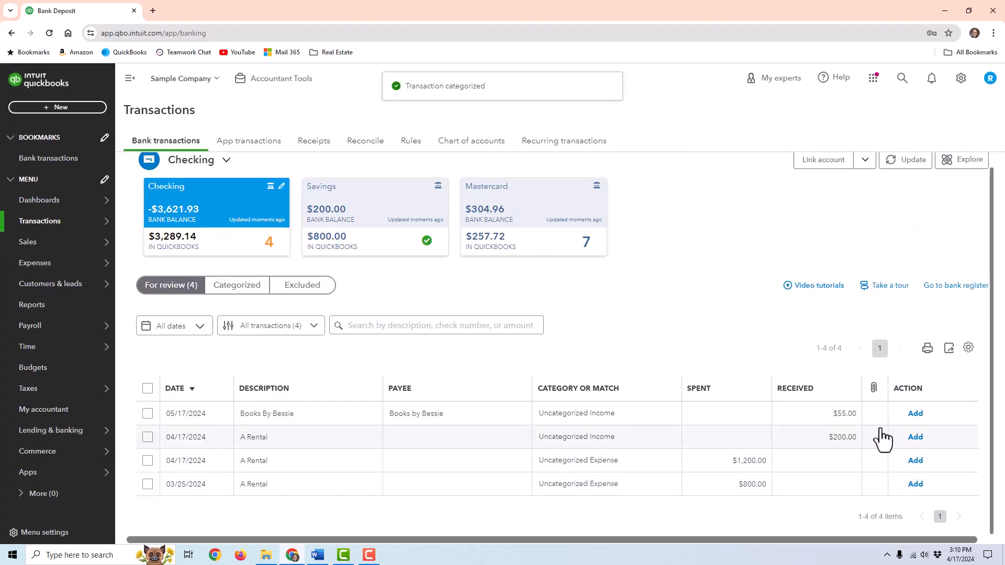
# - Scroll through the transactions on the Categorized tab
pyautogui.click(234, 285)
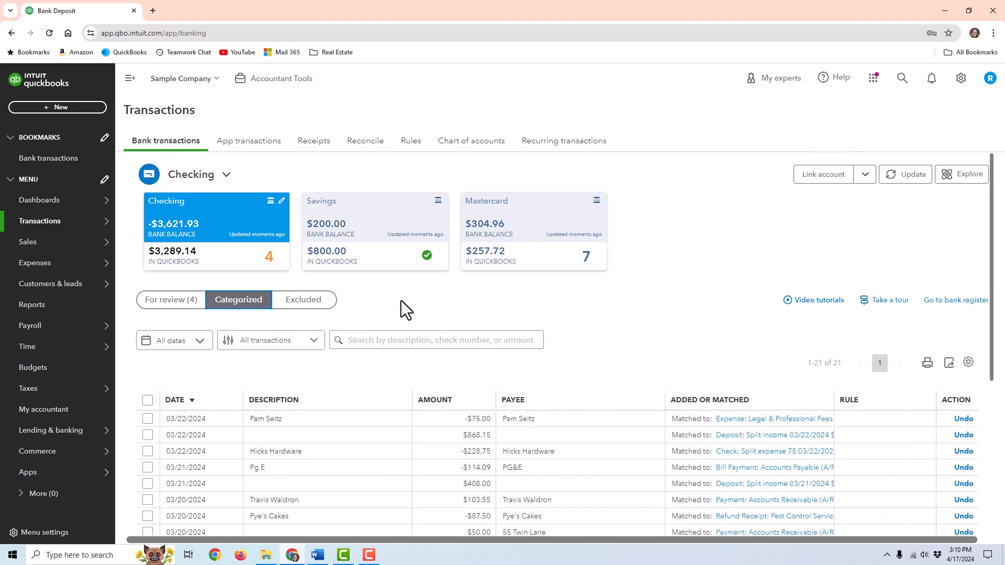
pyautogui.scroll(-3, 450, 335)
pyautogui.scroll(-2, 450, 334)
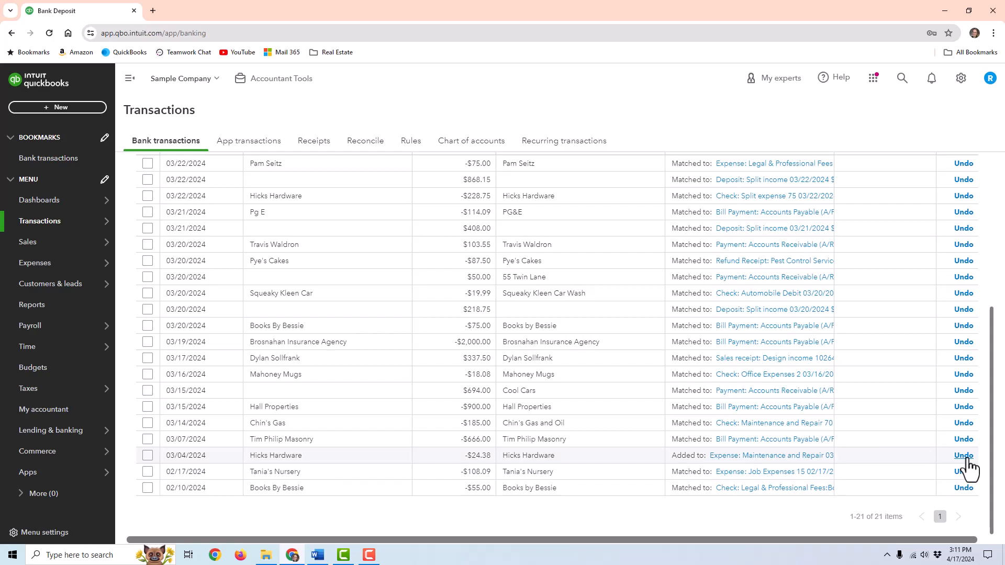
pyautogui.scroll(5, 446, 298)
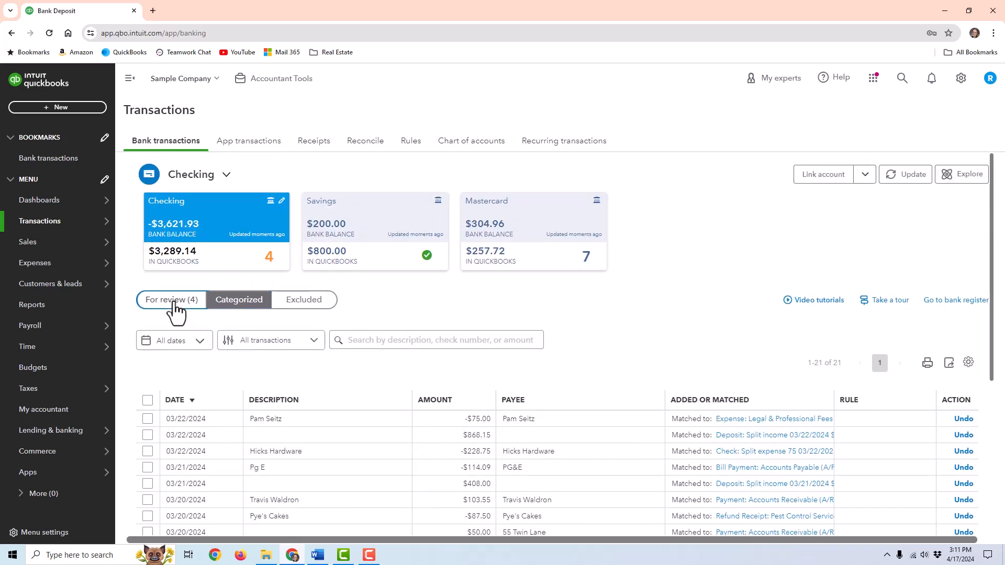
# - Back in For review, open the 05/17/2024 $55.00 Books By Bessie deposit for categorizing
pyautogui.click(175, 300)
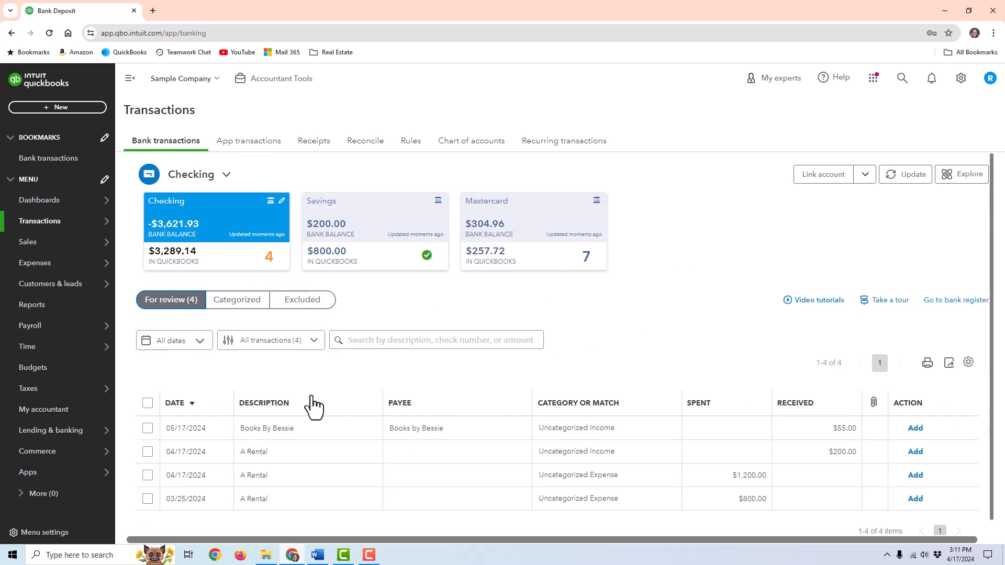
pyautogui.click(512, 433)
pyautogui.scroll(-3, 269, 358)
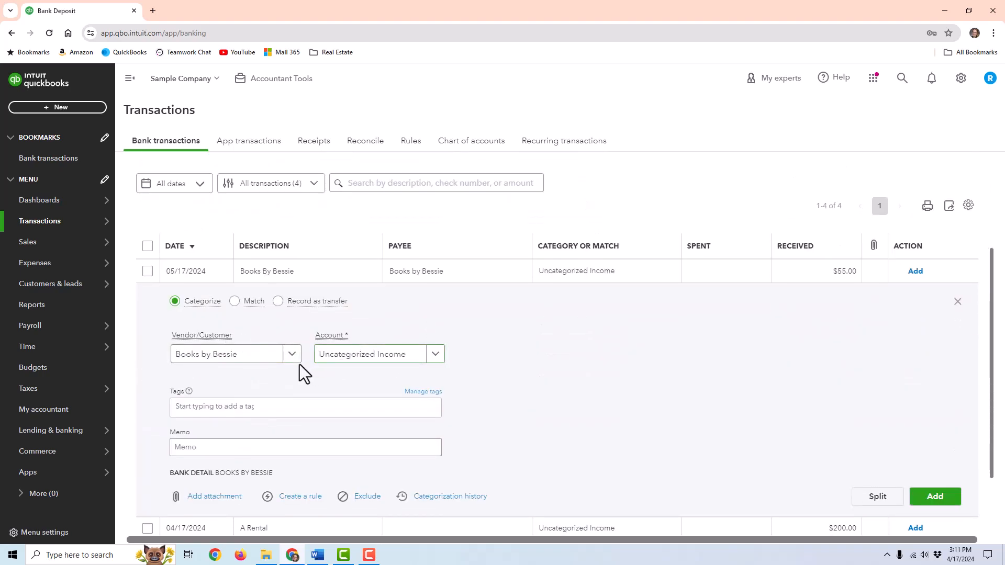
pyautogui.click(292, 355)
pyautogui.click(292, 354)
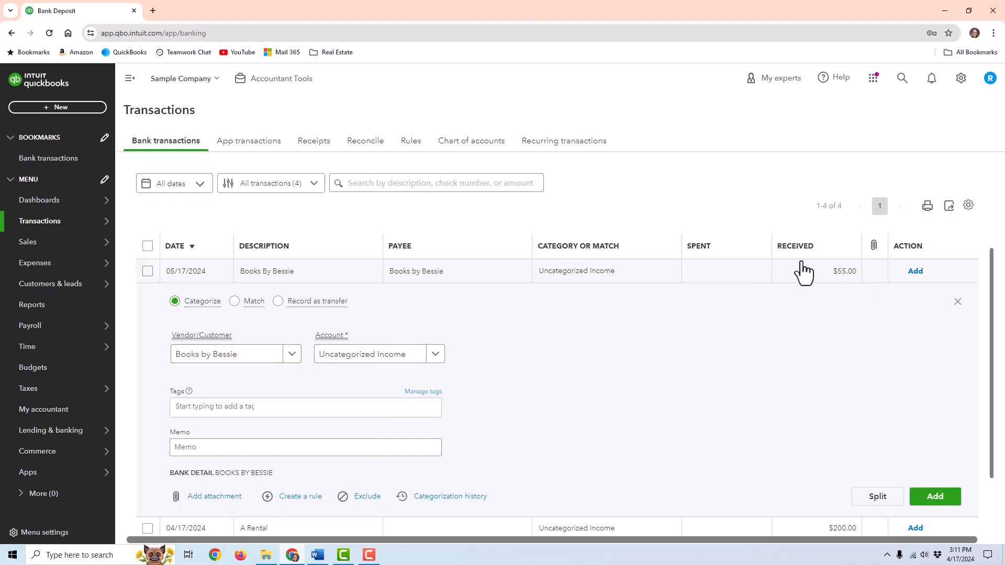
pyautogui.moveTo(34, 271)
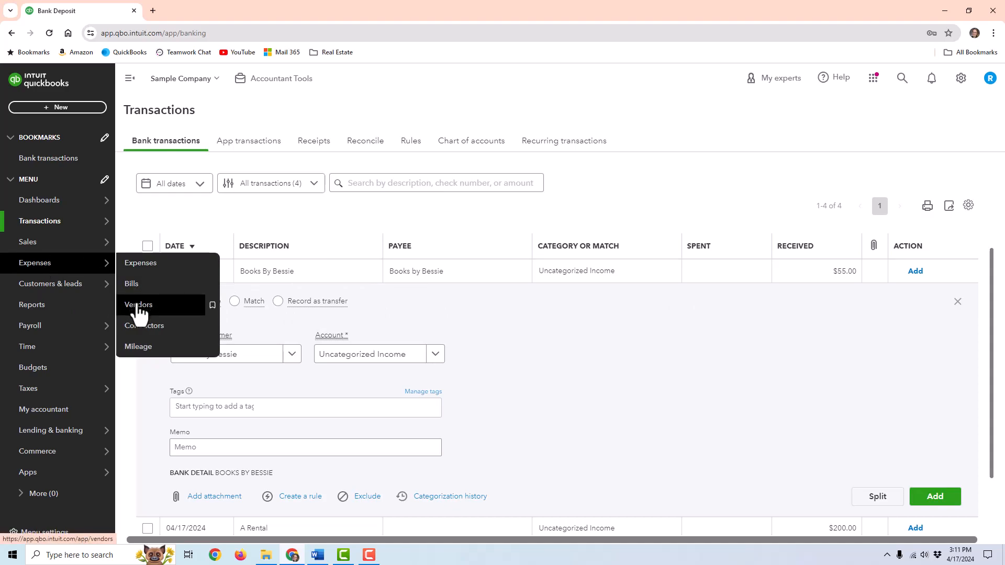
pyautogui.click(154, 308)
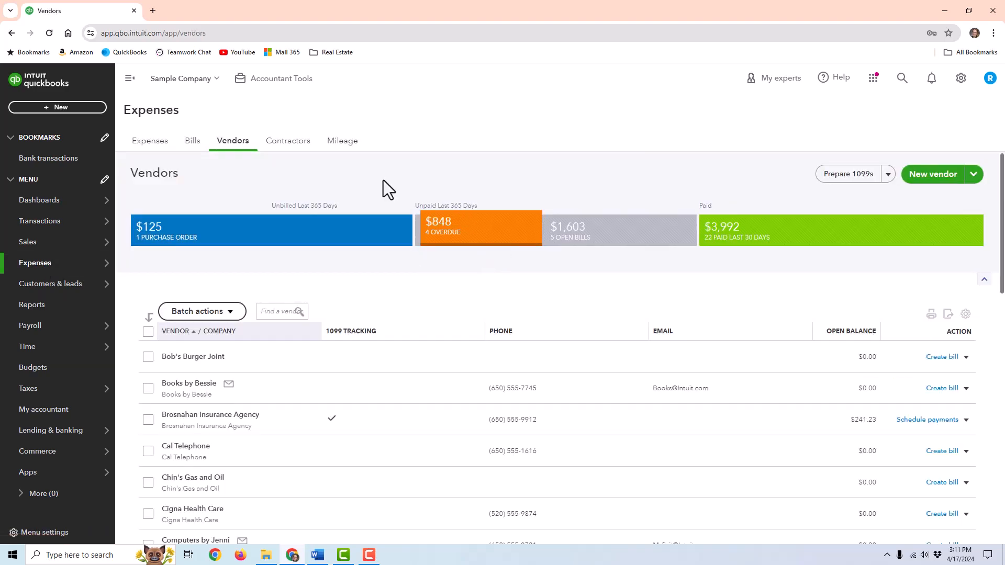
pyautogui.click(186, 387)
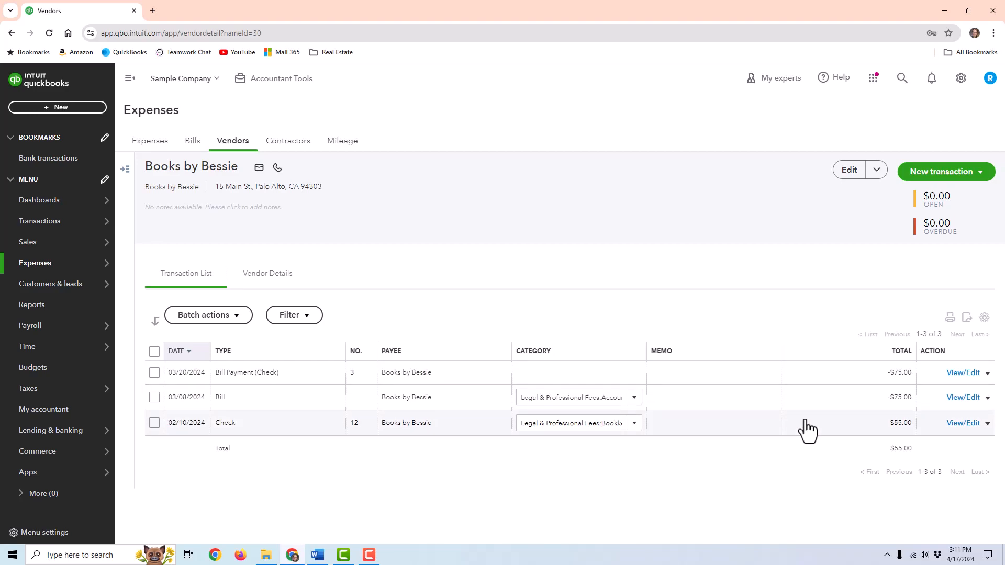
pyautogui.click(638, 430)
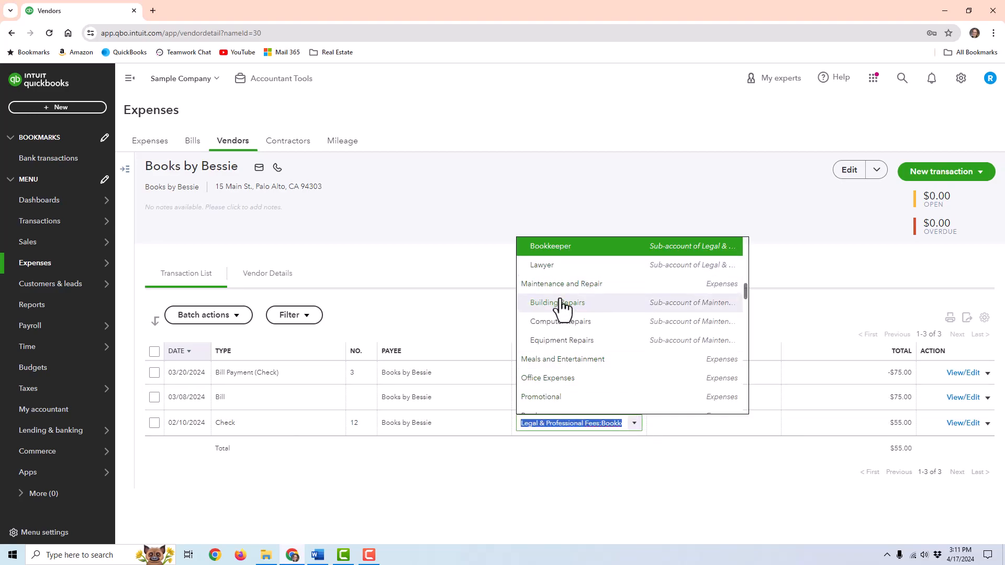
pyautogui.scroll(1, 568, 387)
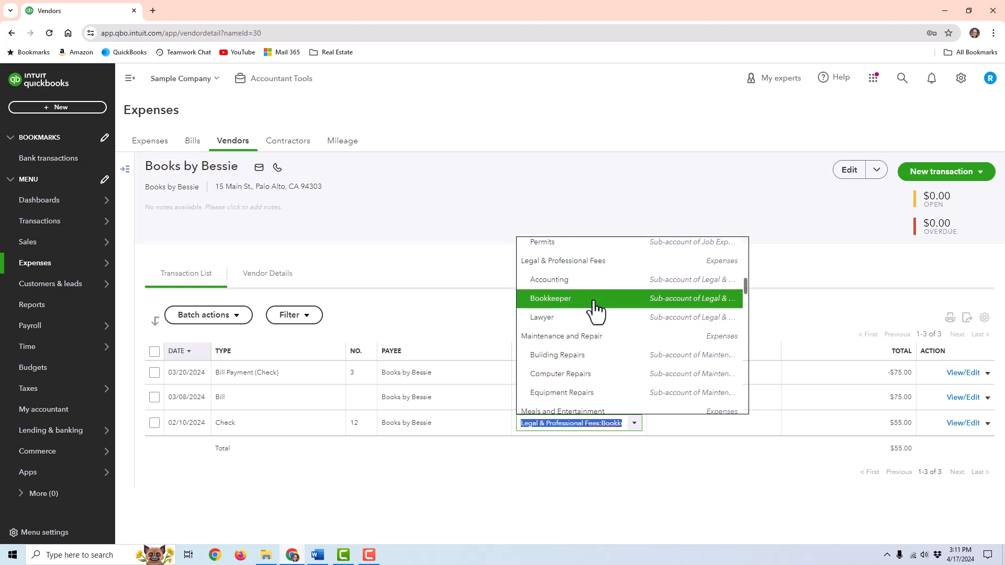
pyautogui.moveTo(112, 222)
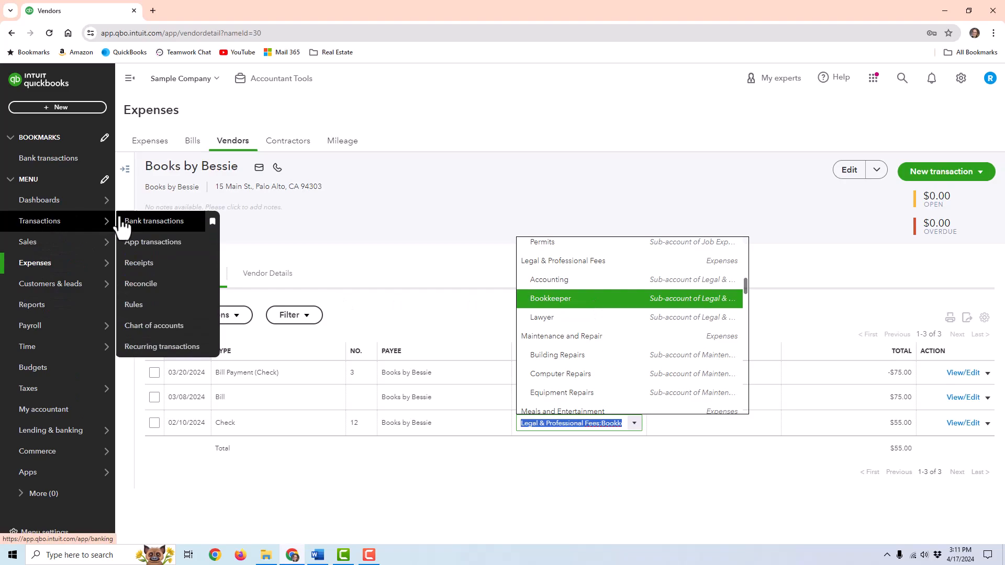
pyautogui.click(154, 224)
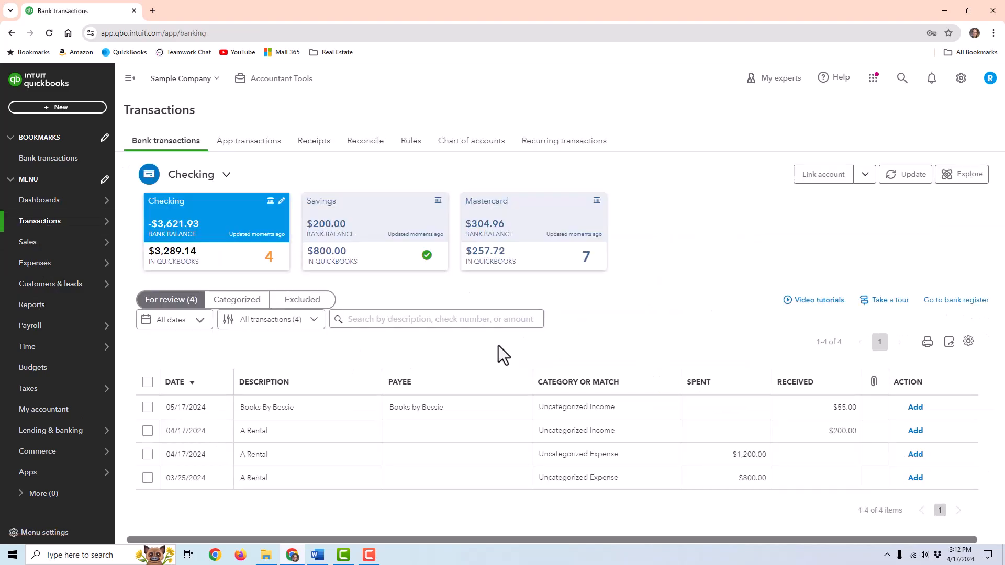
# - Categorize the $55 Books By Bessie deposit to Legal & Professional Fees:Bookkeeper and add it
pyautogui.click(473, 413)
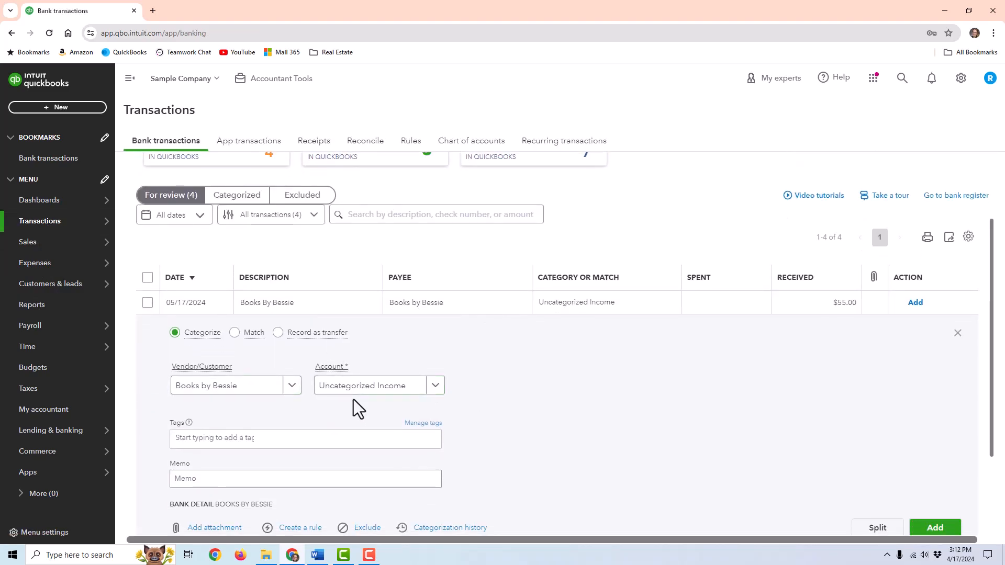
pyautogui.click(358, 387)
pyautogui.write('bo')
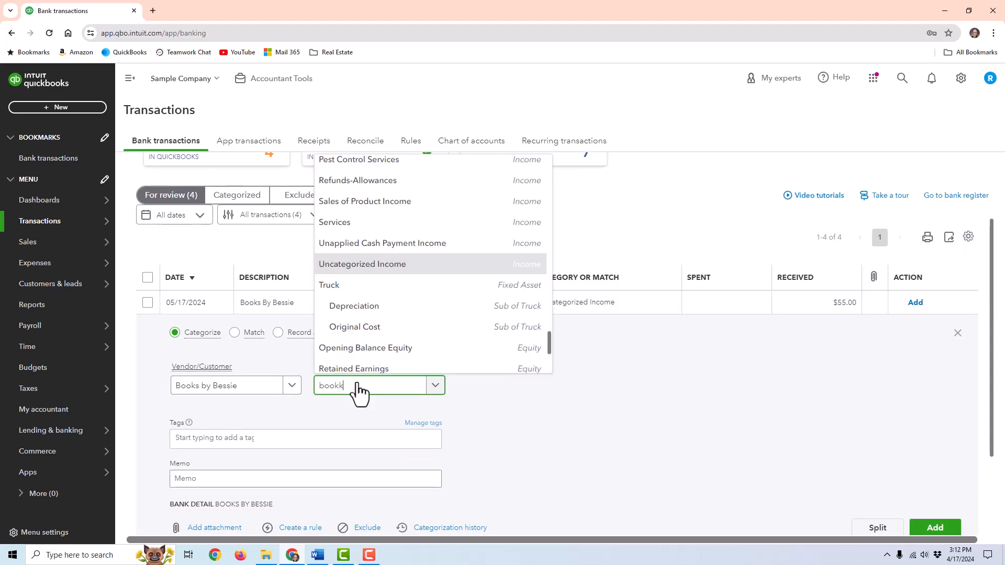
pyautogui.write('okk')
pyautogui.click(379, 362)
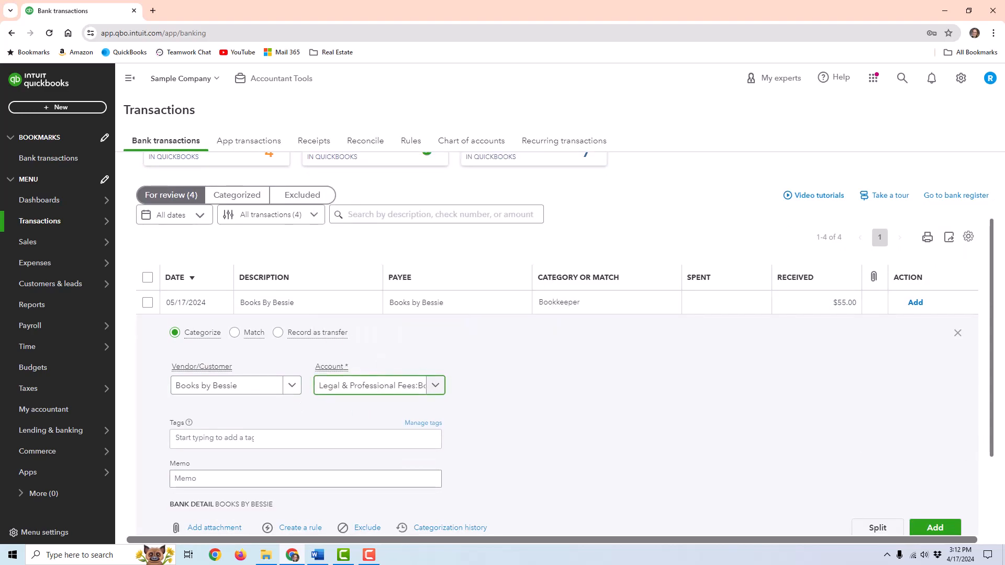
pyautogui.scroll(-2, 864, 415)
pyautogui.click(924, 425)
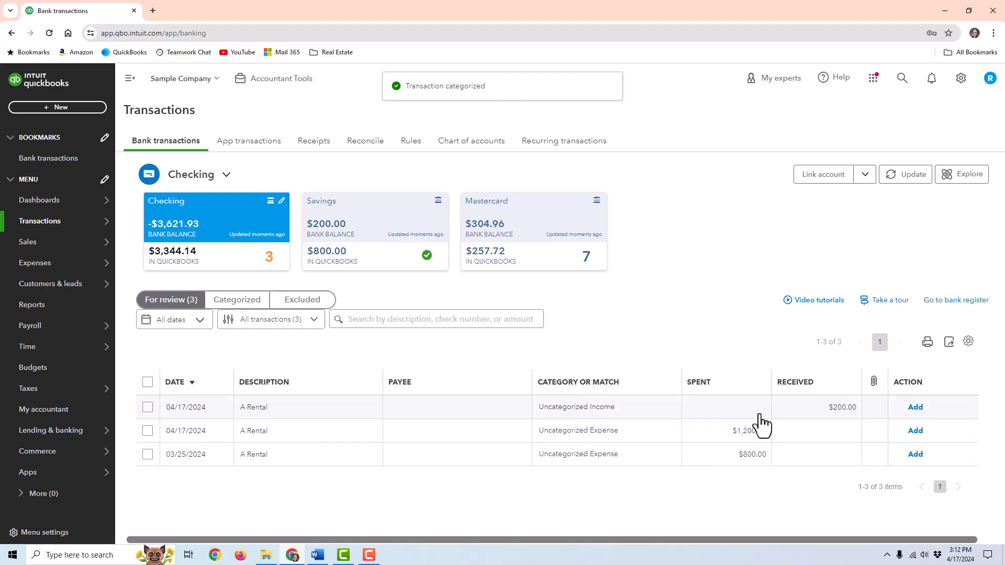
pyautogui.click(429, 453)
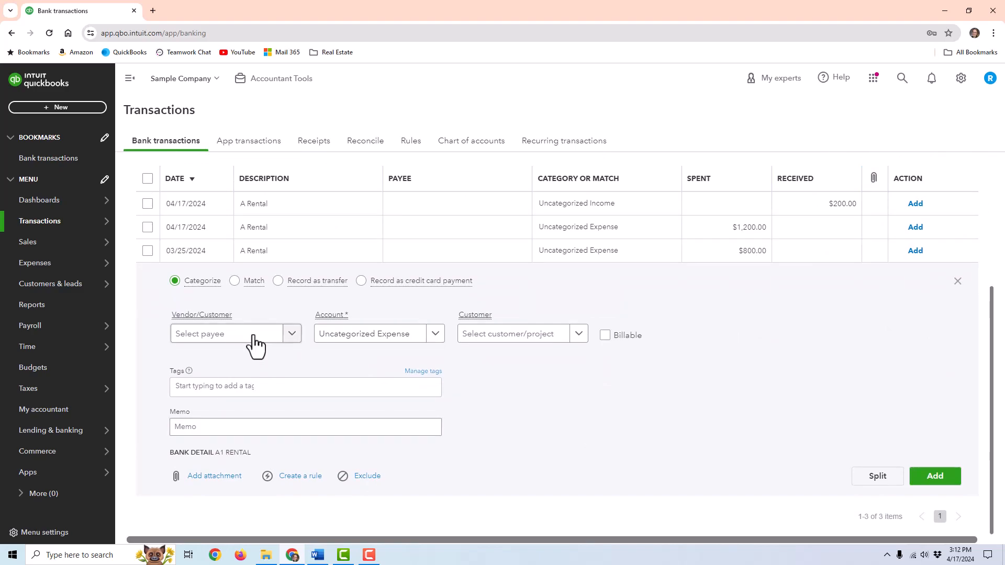
# - Create and save the new vendor A1 Rental as payee of the $800 transaction
pyautogui.click(265, 338)
pyautogui.write('a')
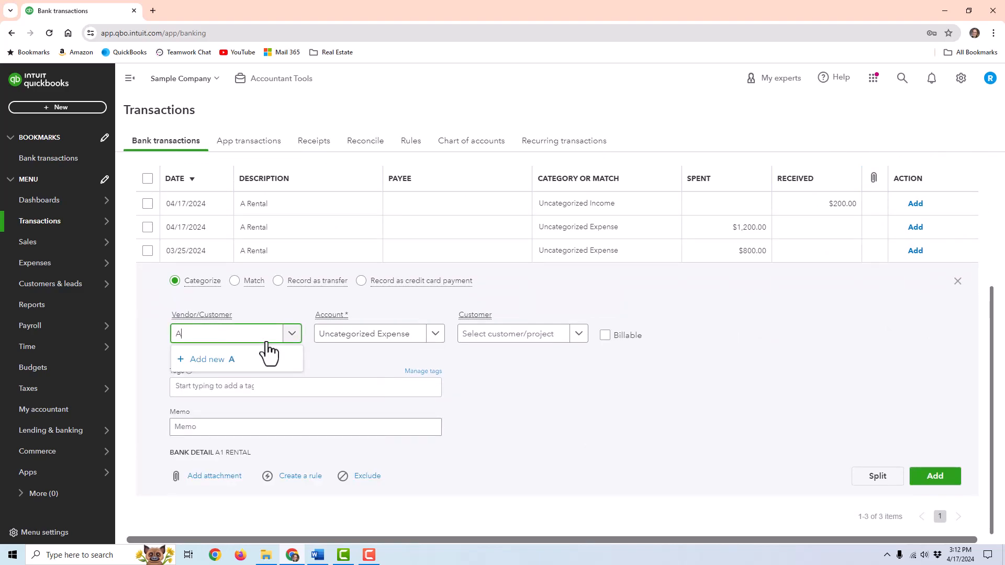
pyautogui.write('1 Rental')
pyautogui.click(236, 362)
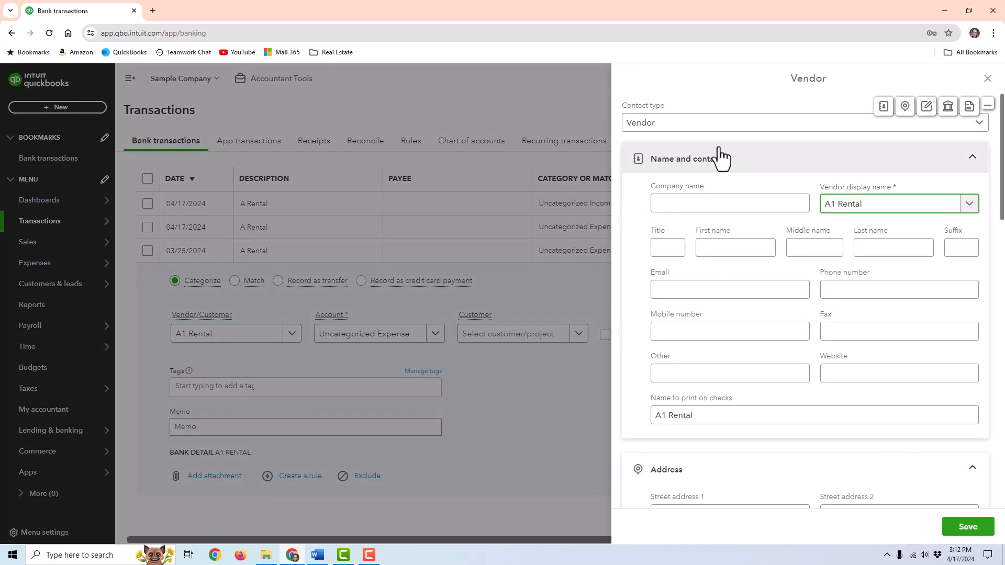
pyautogui.click(696, 134)
pyautogui.click(695, 128)
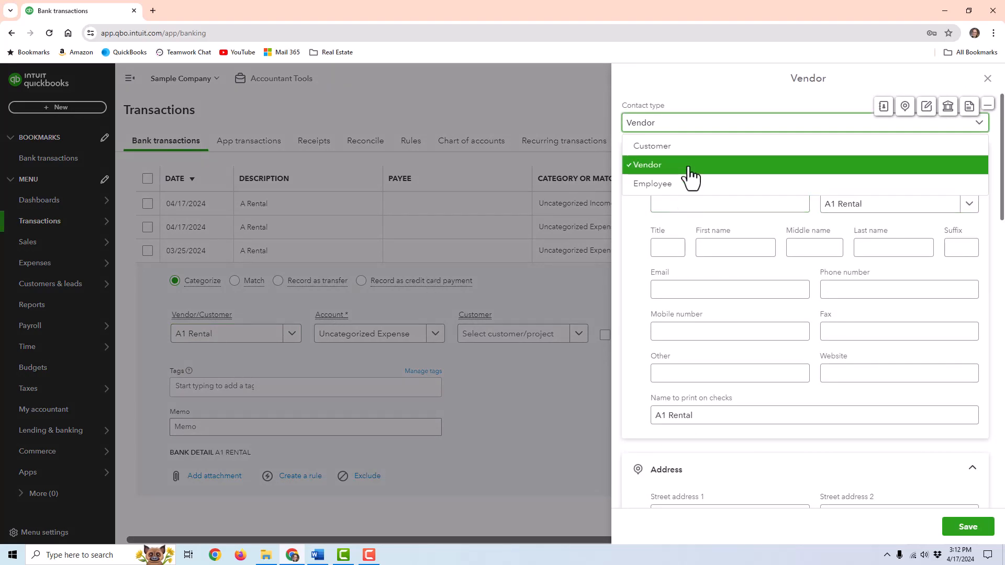
pyautogui.click(689, 167)
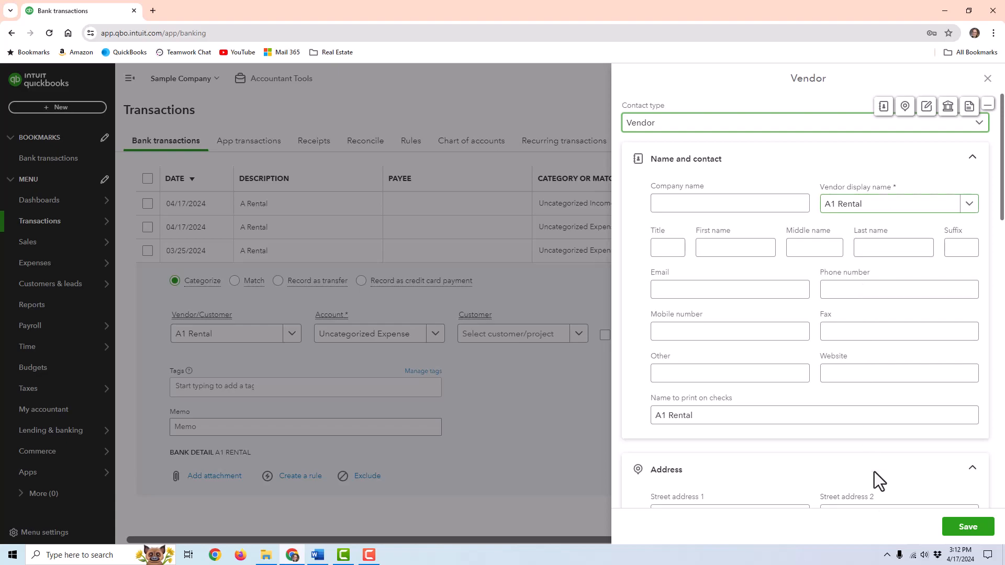
pyautogui.click(952, 529)
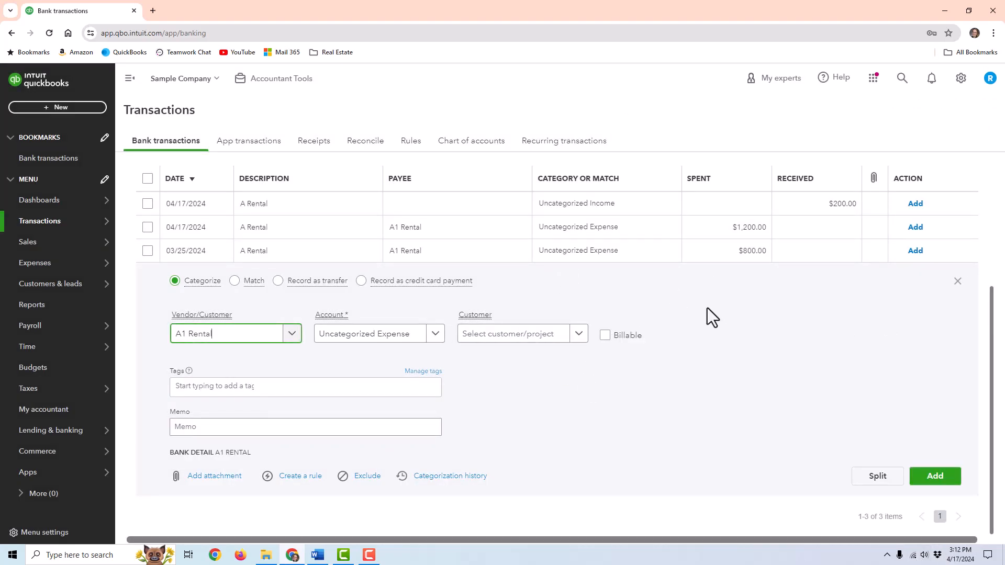
# - Categorize the $800 transaction as Equipment Rental and add it
pyautogui.click(394, 340)
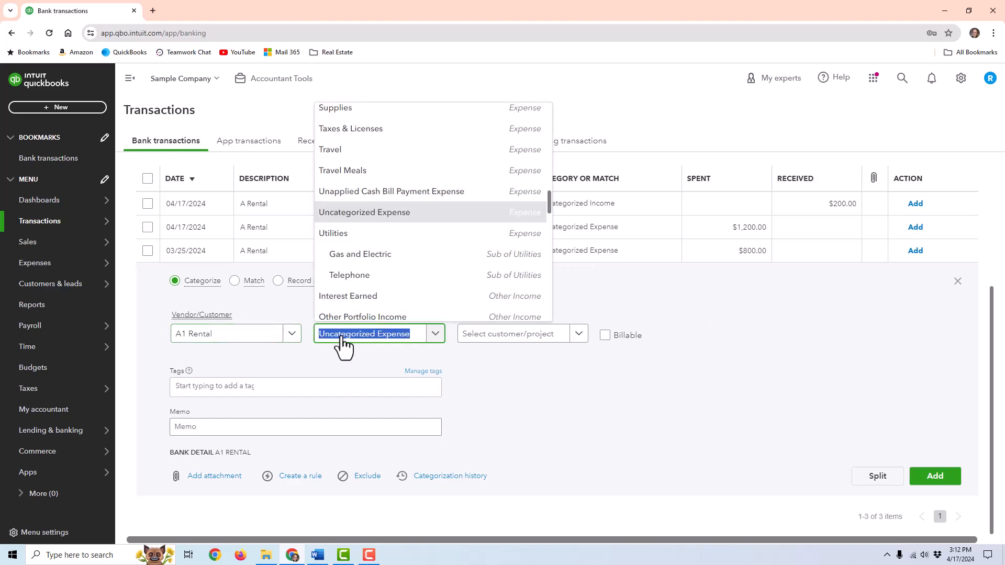
pyautogui.write('equip')
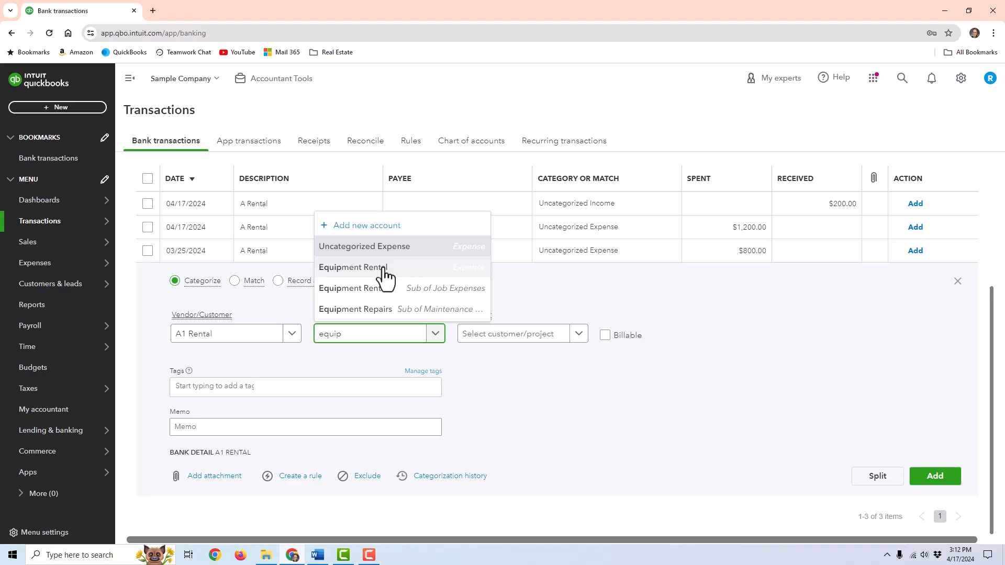
pyautogui.click(384, 270)
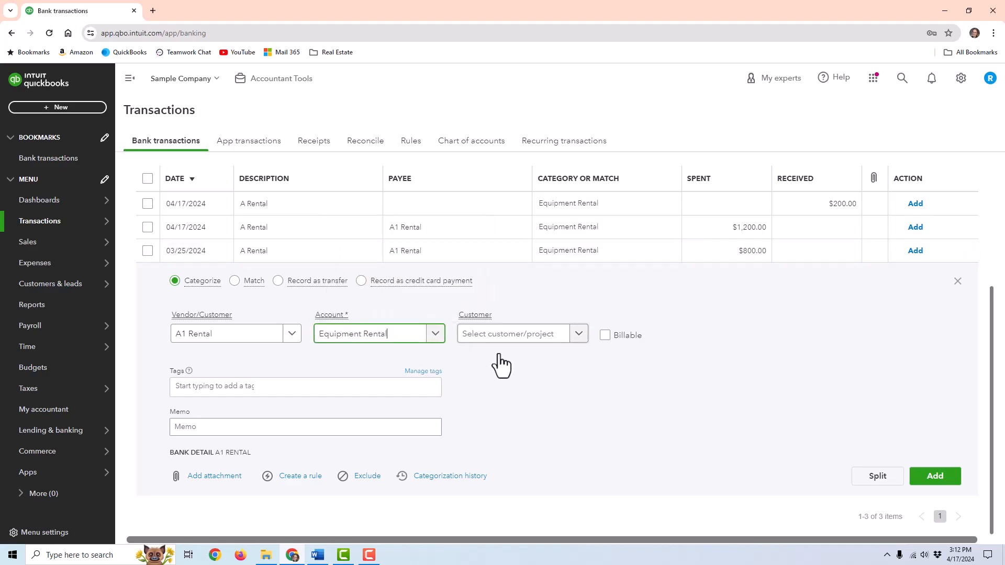
pyautogui.click(934, 479)
pyautogui.click(404, 437)
pyautogui.scroll(-2, 407, 444)
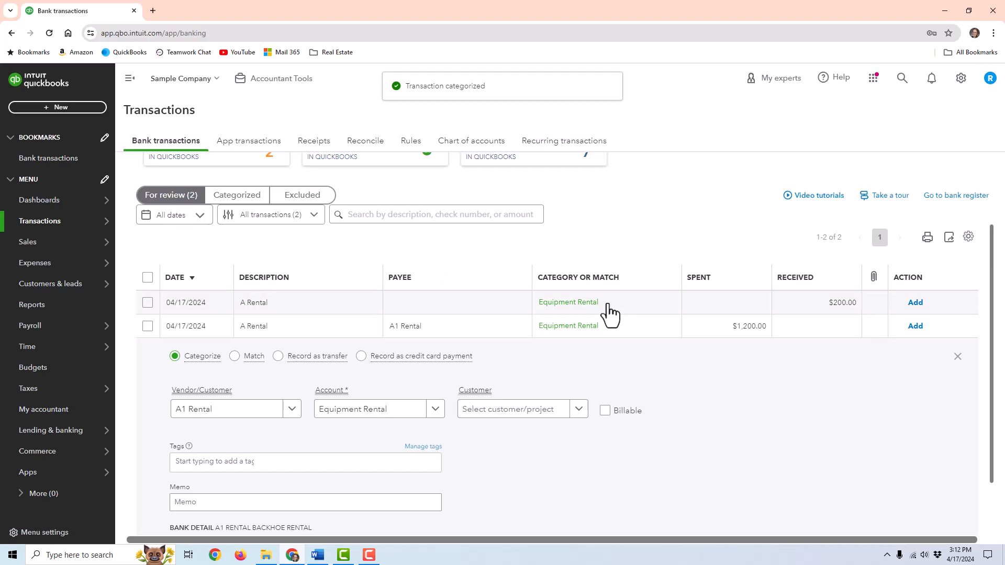
pyautogui.click(467, 335)
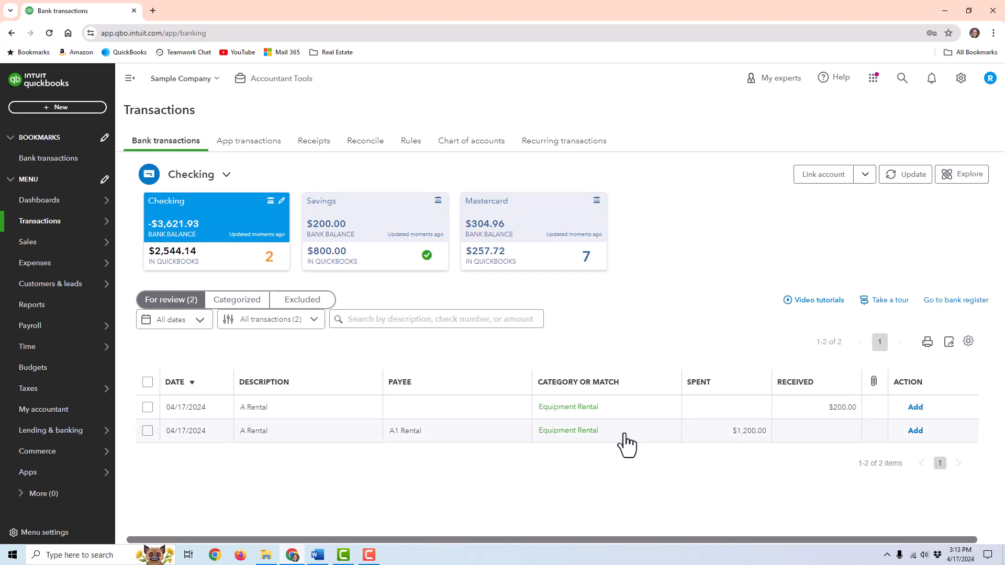
pyautogui.click(488, 424)
pyautogui.scroll(-2, 489, 423)
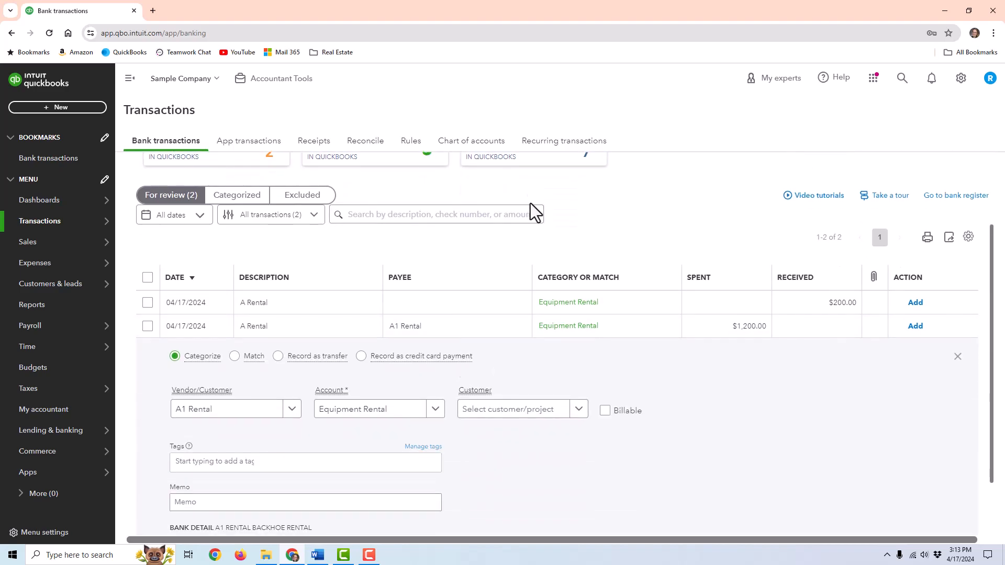
pyautogui.scroll(-2, 576, 338)
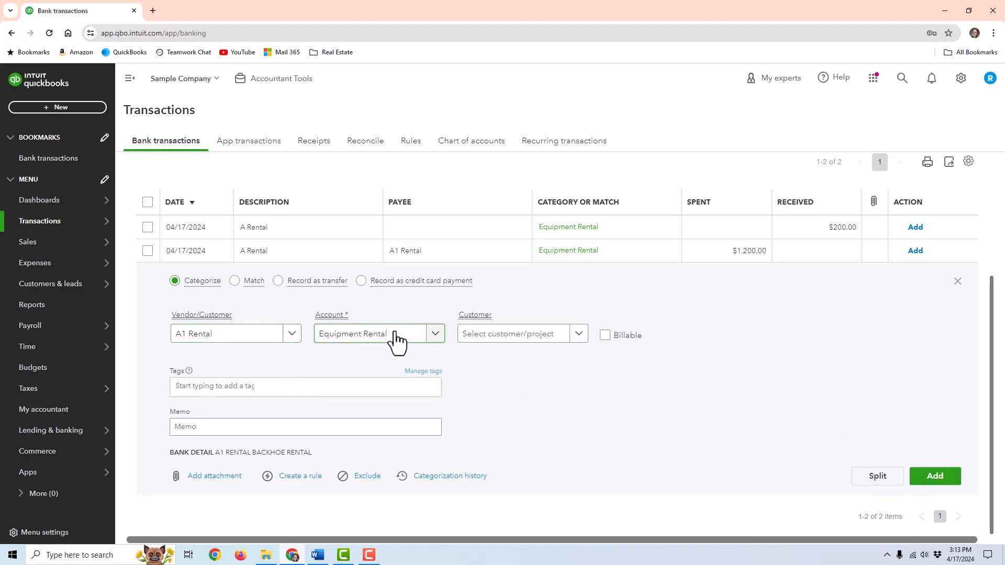
# - Add the $1,200 A1 Rental expense, create an Equipment Rental rule for A Rental, and check Rules
pyautogui.click(951, 484)
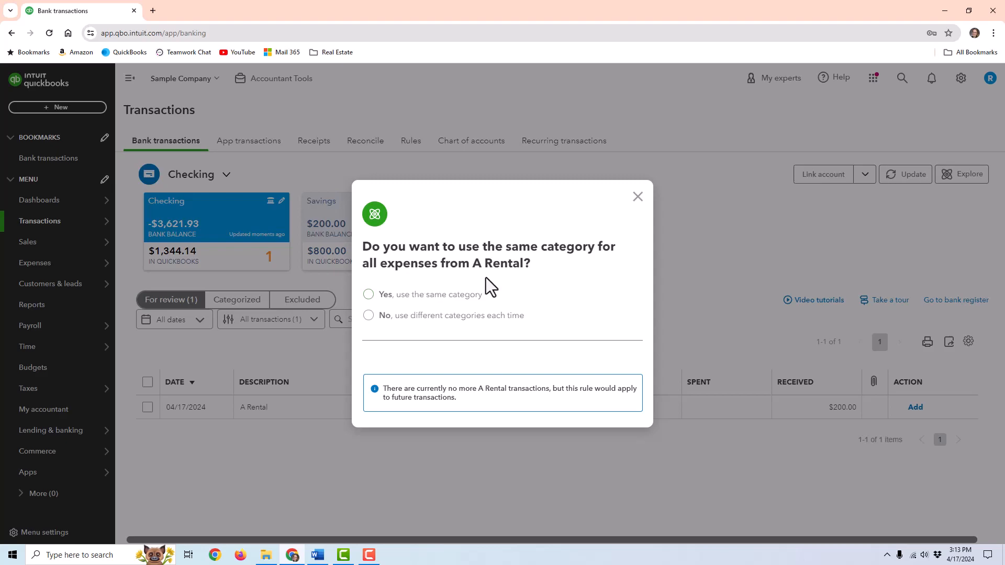
pyautogui.click(429, 296)
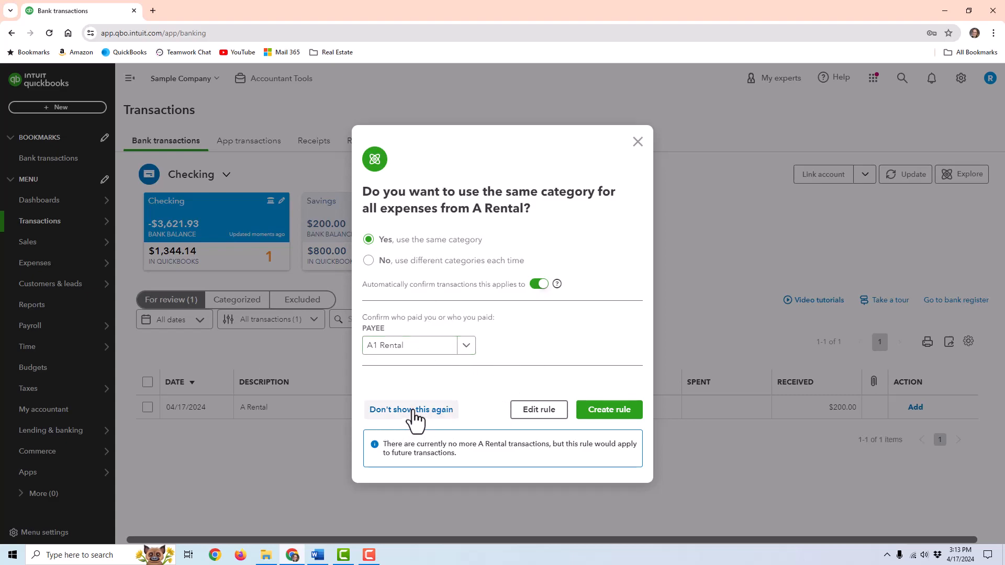
pyautogui.click(592, 413)
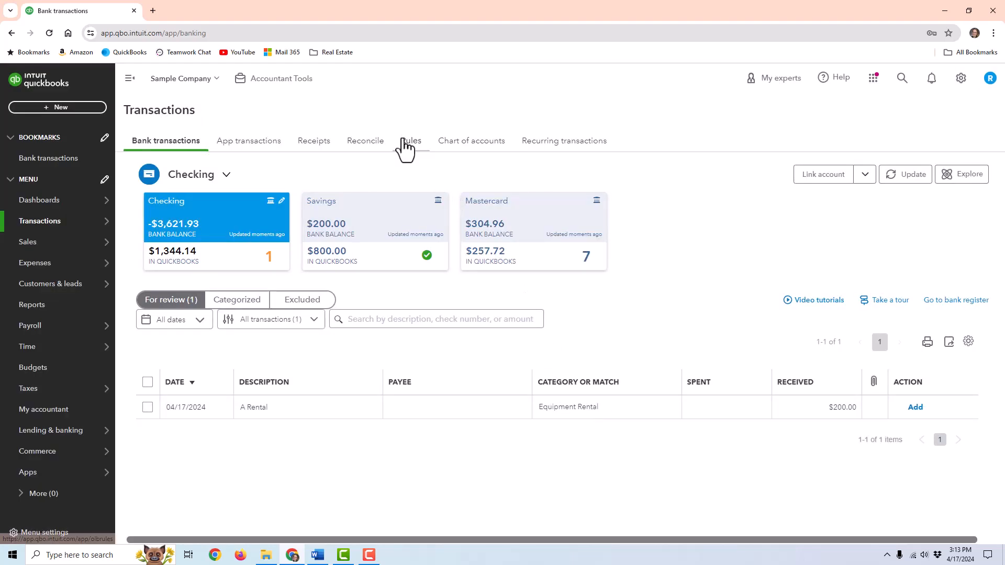
pyautogui.click(406, 147)
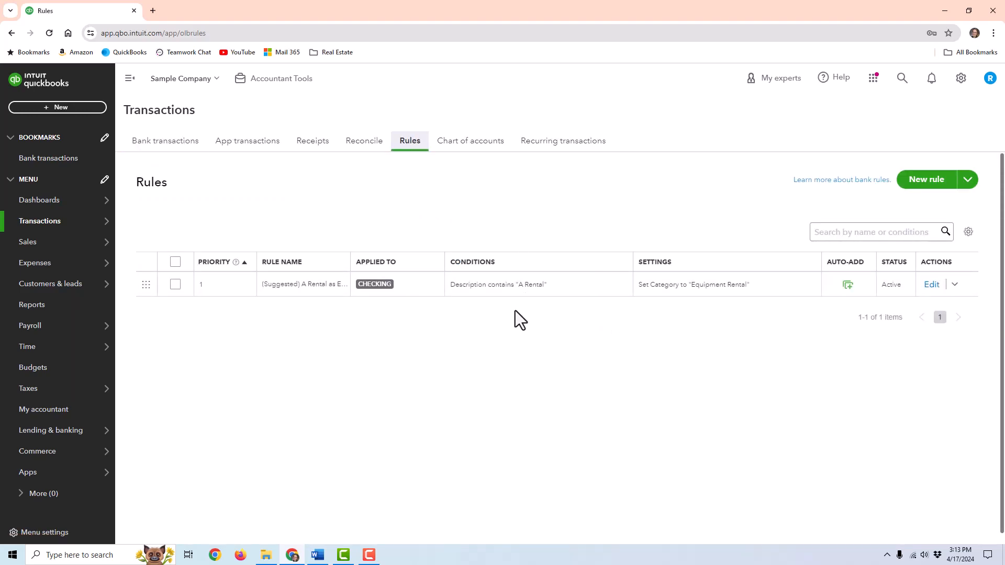
pyautogui.click(142, 141)
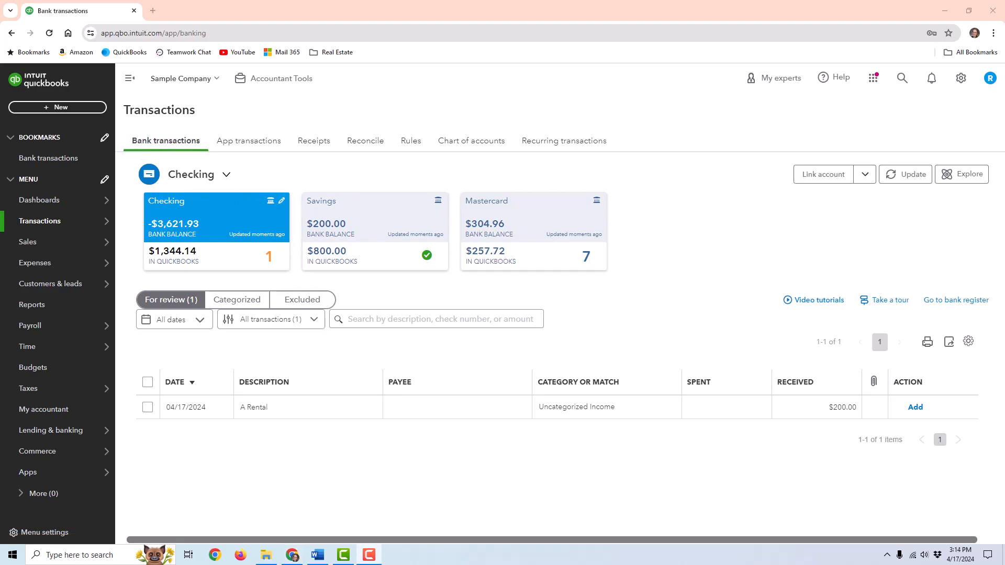
# - Categorize the $200.00 A1 Rental deposit refund as Equipment Rental and add it
pyautogui.click(297, 413)
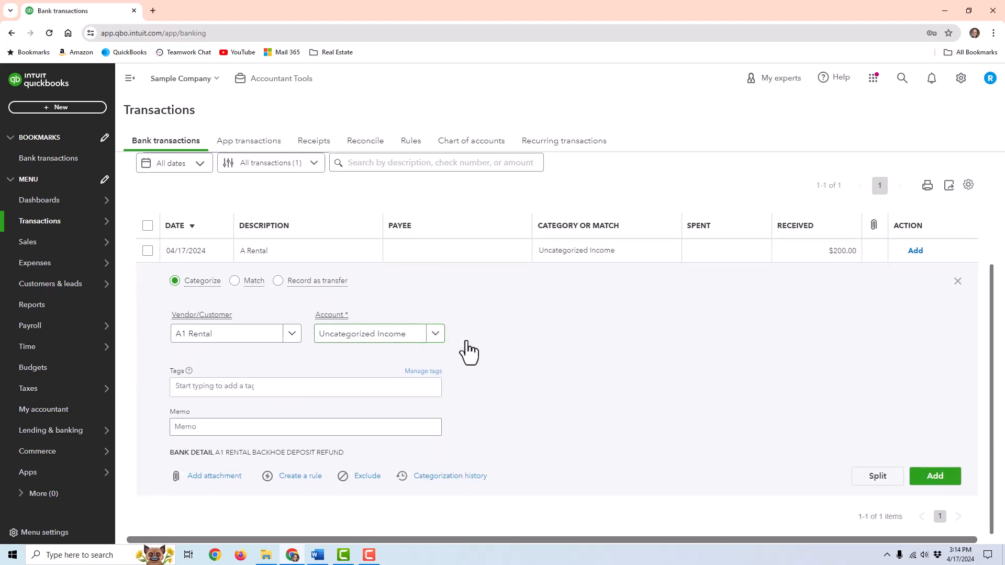
pyautogui.click(338, 427)
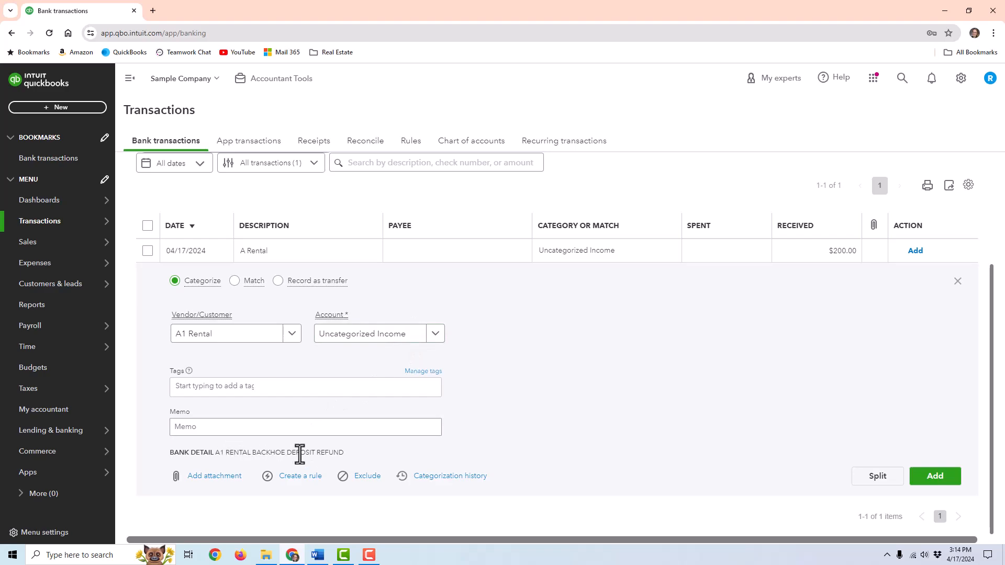
pyautogui.click(406, 341)
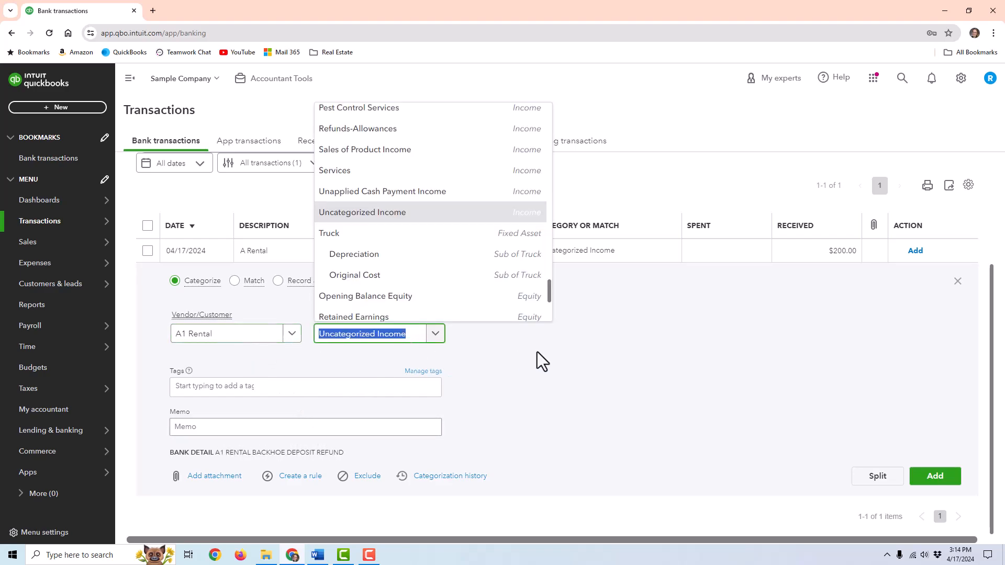
pyautogui.write('equip')
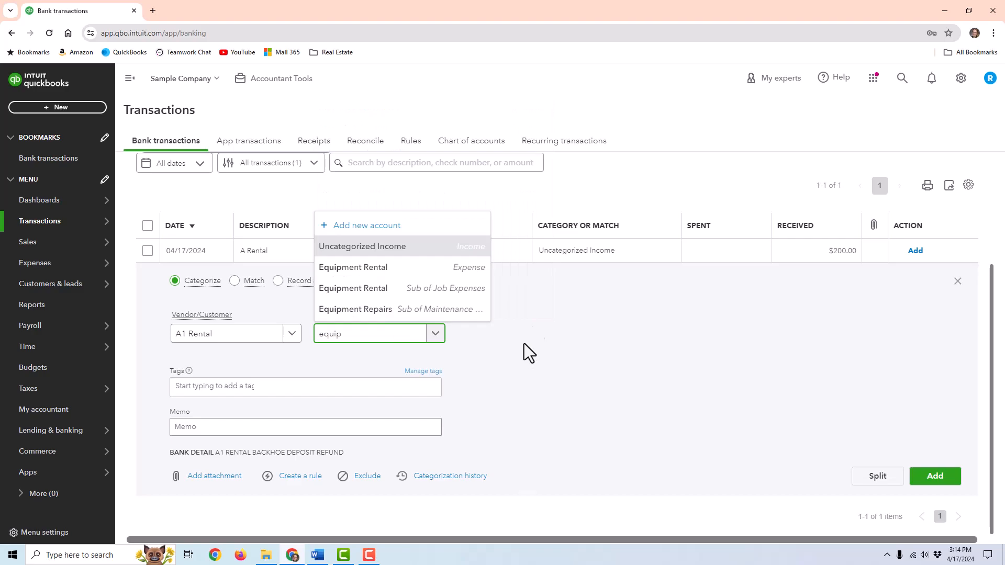
pyautogui.click(393, 271)
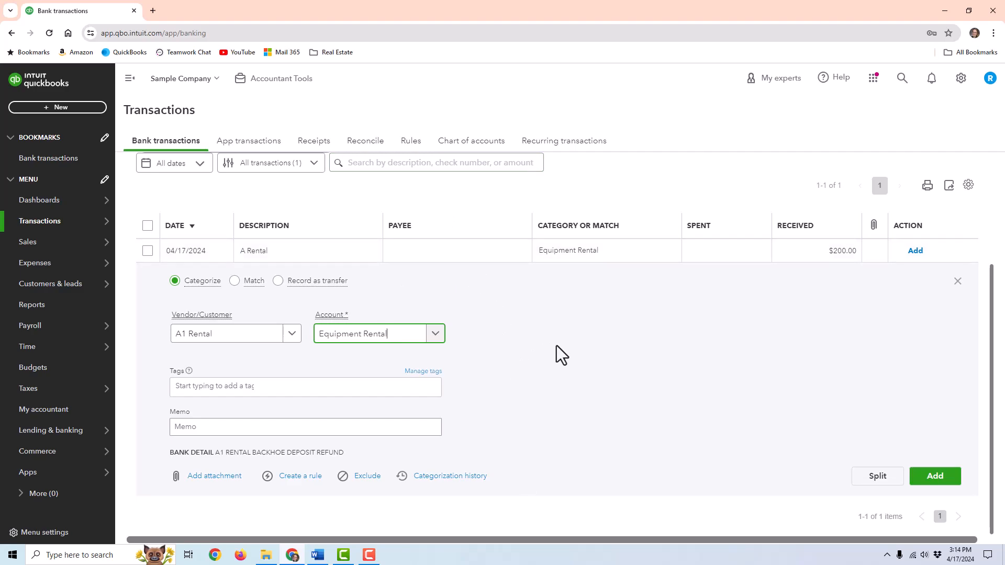
pyautogui.click(935, 476)
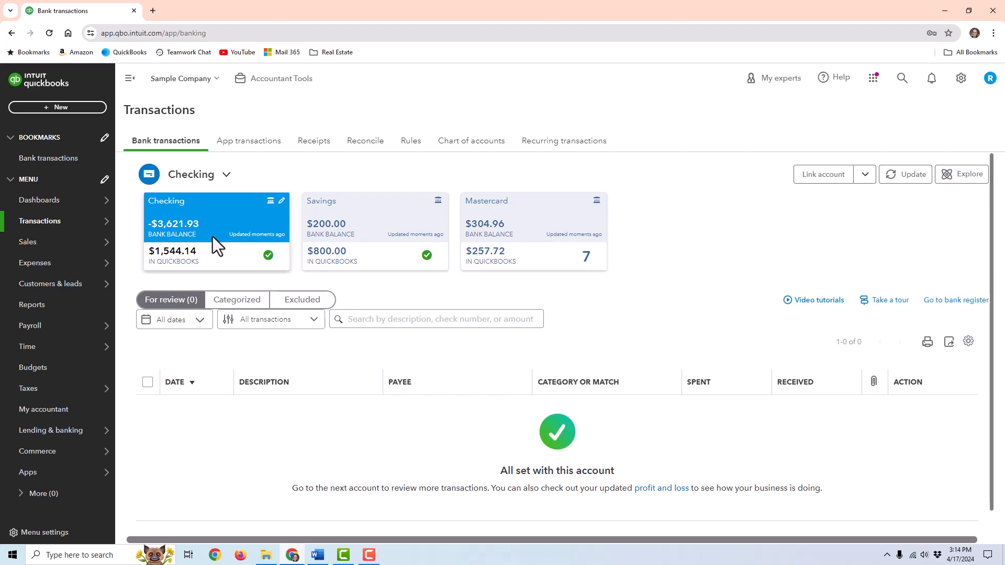
# - Match the Mastercard charges for Bob's Burger, Norton Lumber and Tania's Nursery to existing records
pyautogui.click(553, 265)
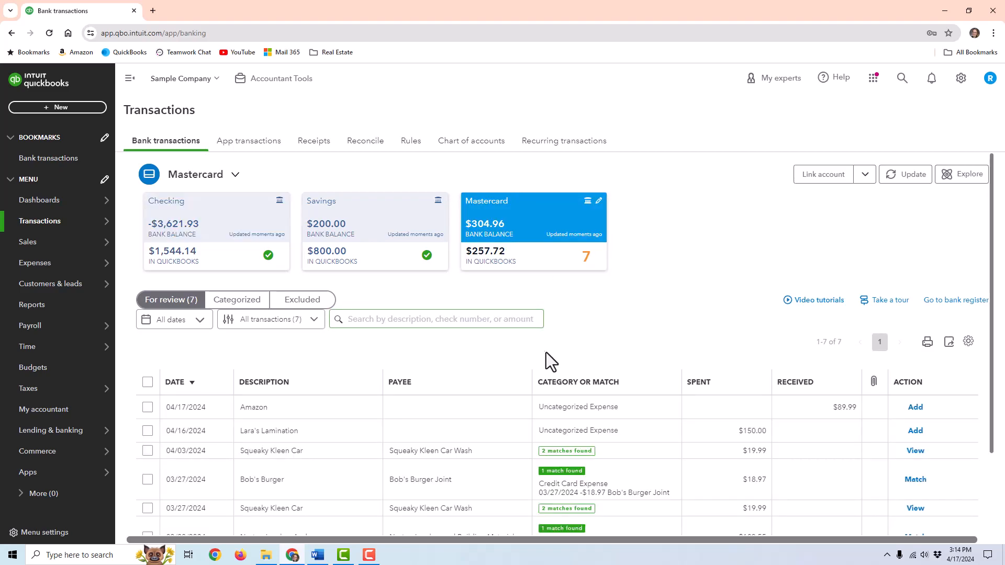
pyautogui.scroll(-1, 602, 294)
pyautogui.scroll(1, 489, 221)
pyautogui.scroll(-1, 525, 229)
pyautogui.scroll(-1, 525, 228)
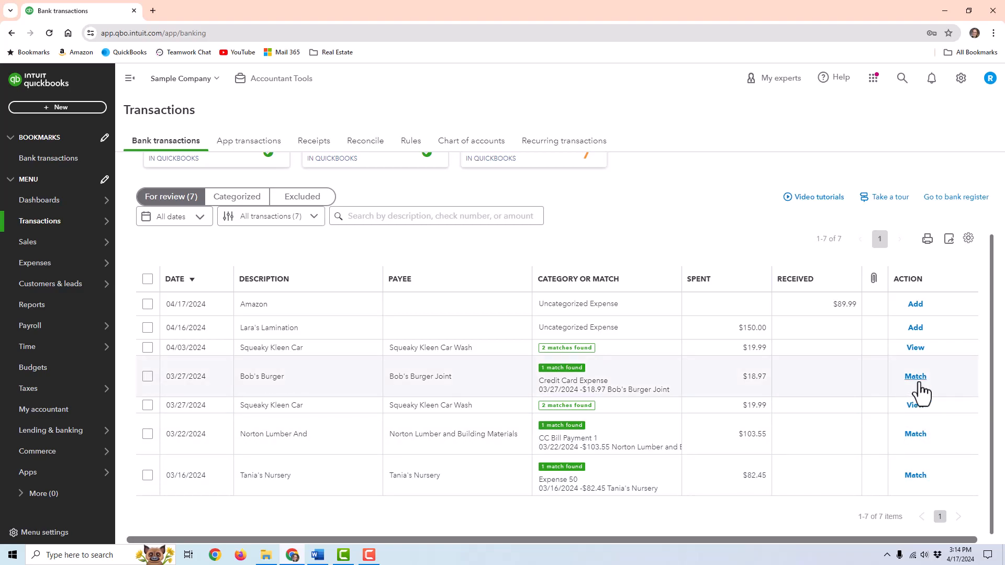
pyautogui.click(841, 391)
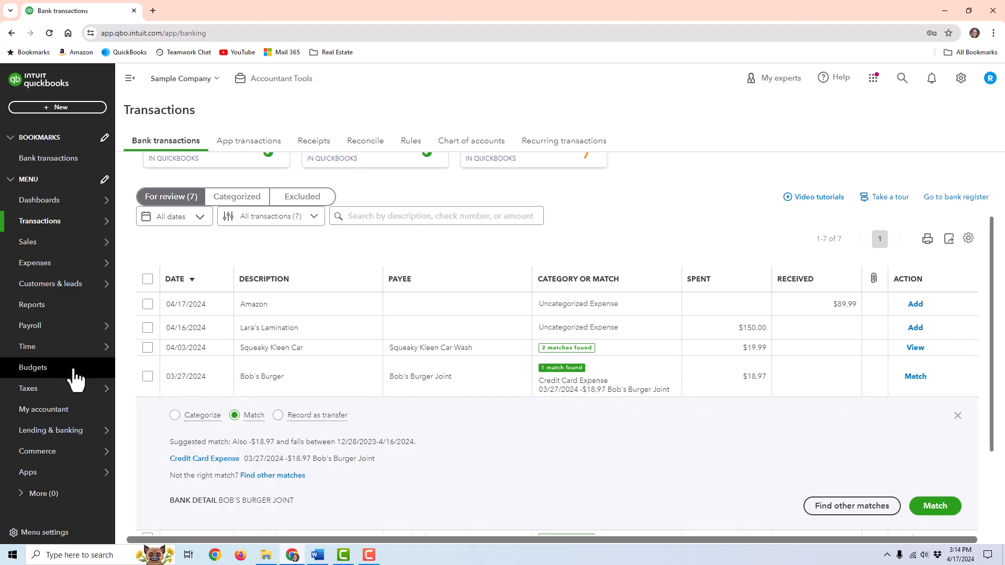
pyautogui.scroll(-1, 381, 473)
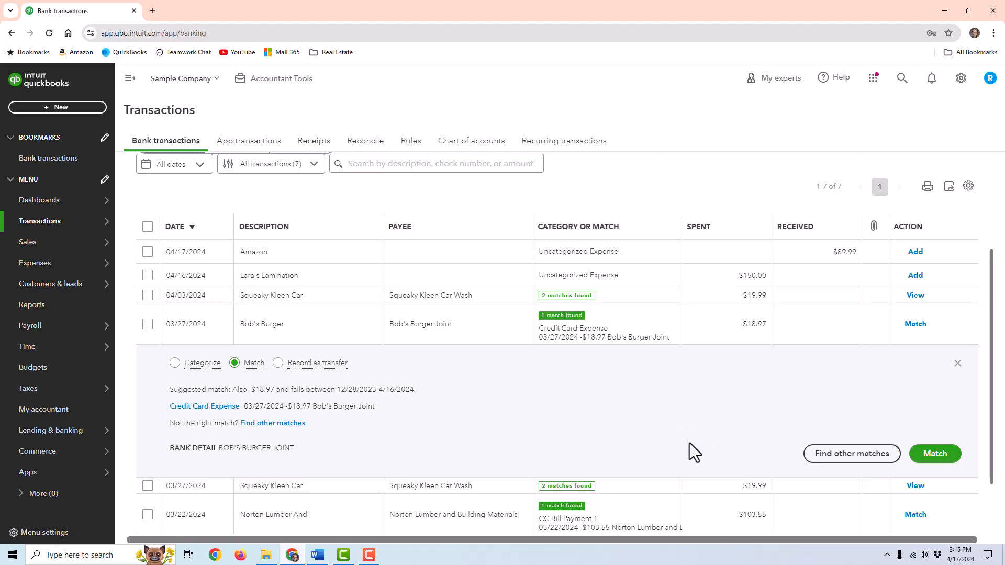
pyautogui.click(950, 458)
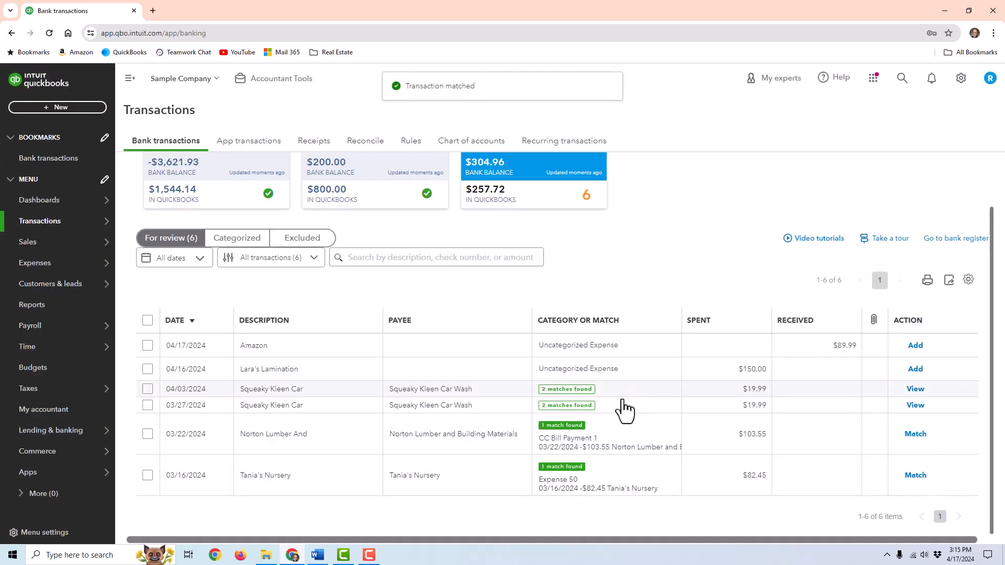
pyautogui.click(915, 435)
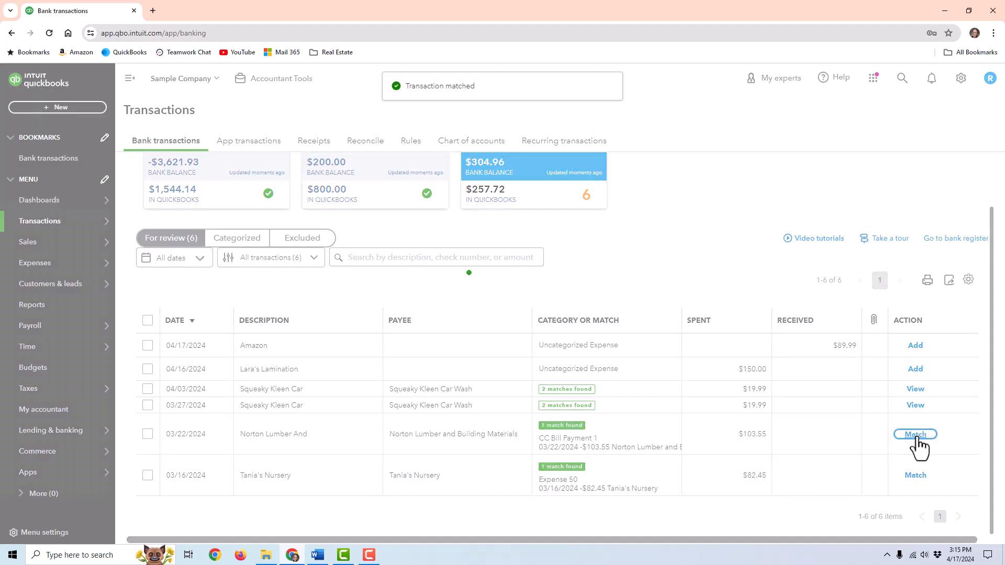
pyautogui.click(915, 475)
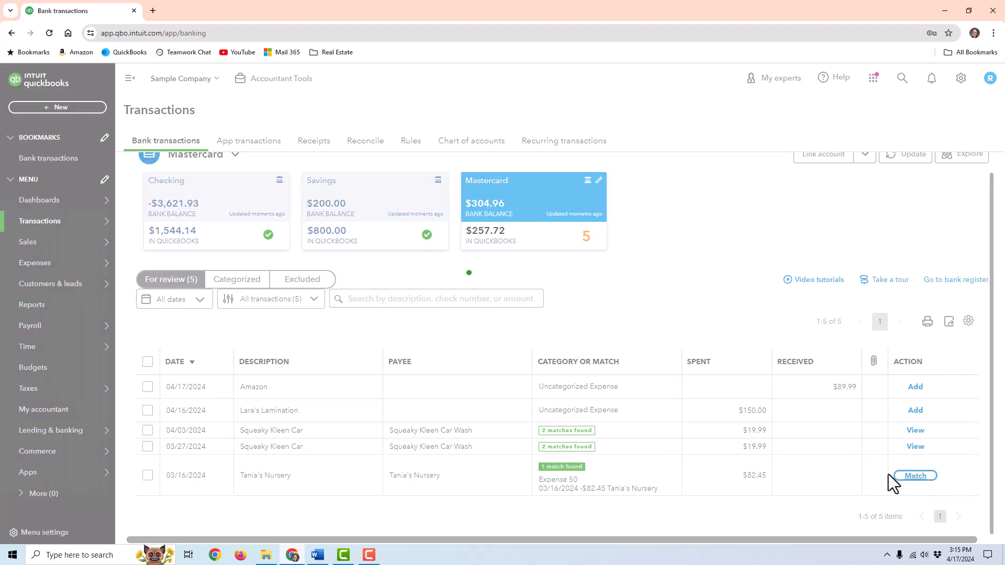
# - Match the 04/03 Squeaky Kleen Car $19.99 charge to its 04/03 expense
pyautogui.moveTo(412, 419); pyautogui.dragTo(403, 419)
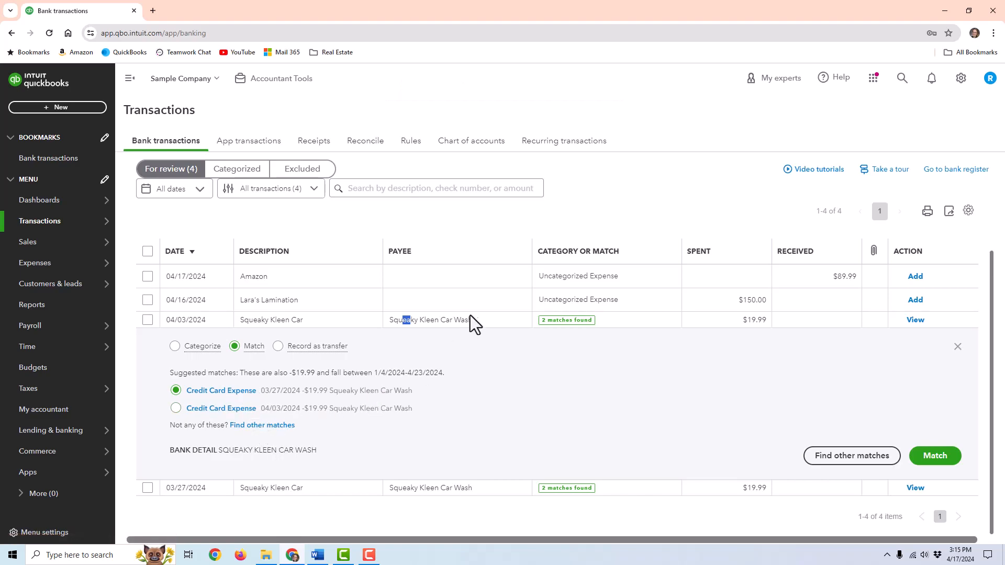
pyautogui.moveTo(468, 323); pyautogui.dragTo(475, 325)
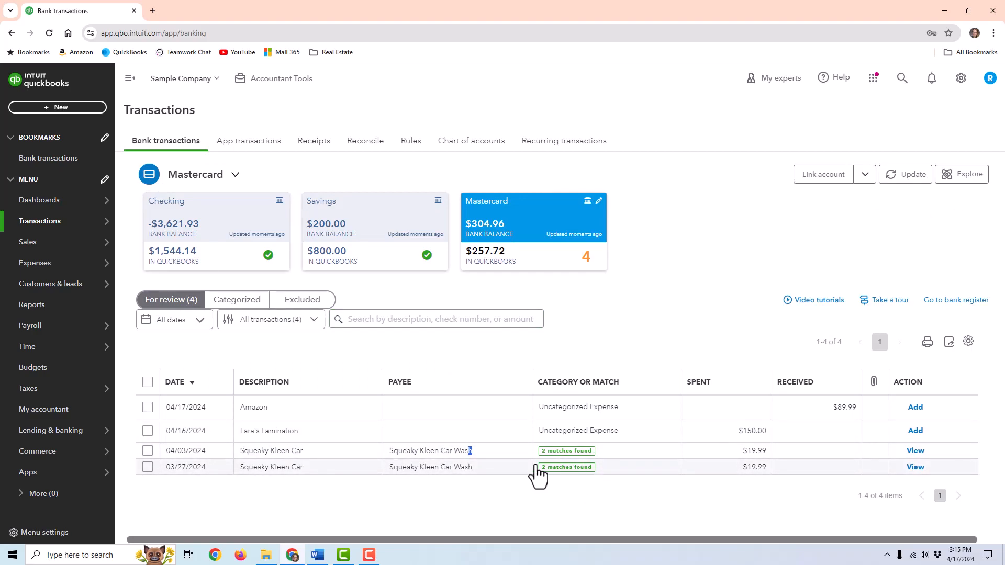
pyautogui.click(348, 451)
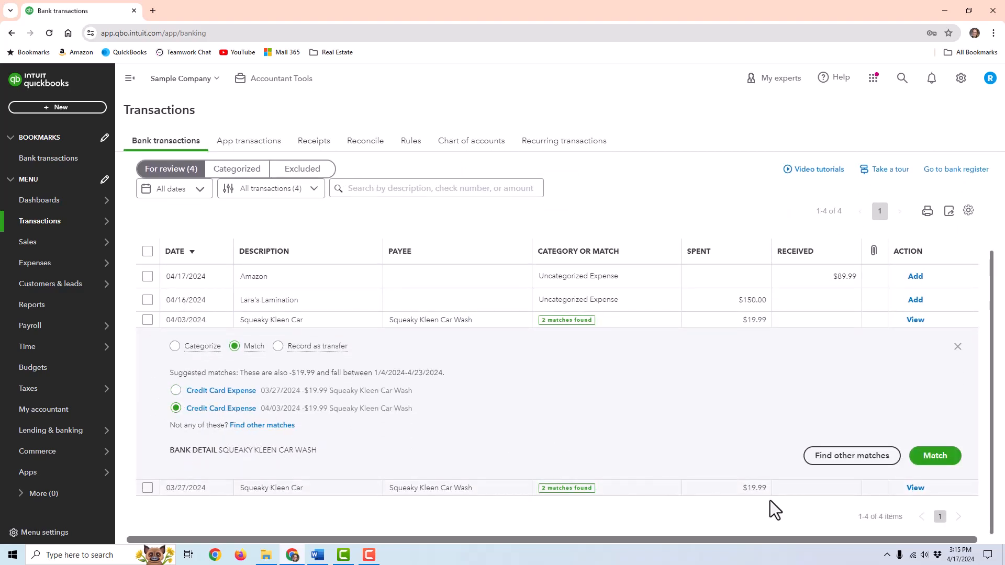
pyautogui.click(942, 460)
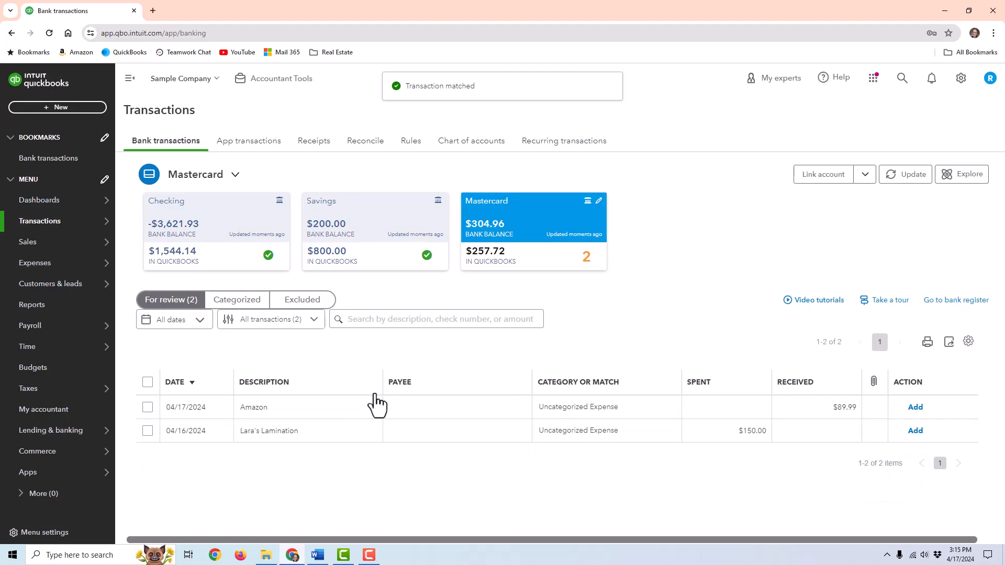
# - Set the $89.99 Amazon charge's payee to Amazon, created as a new contact
pyautogui.click(321, 409)
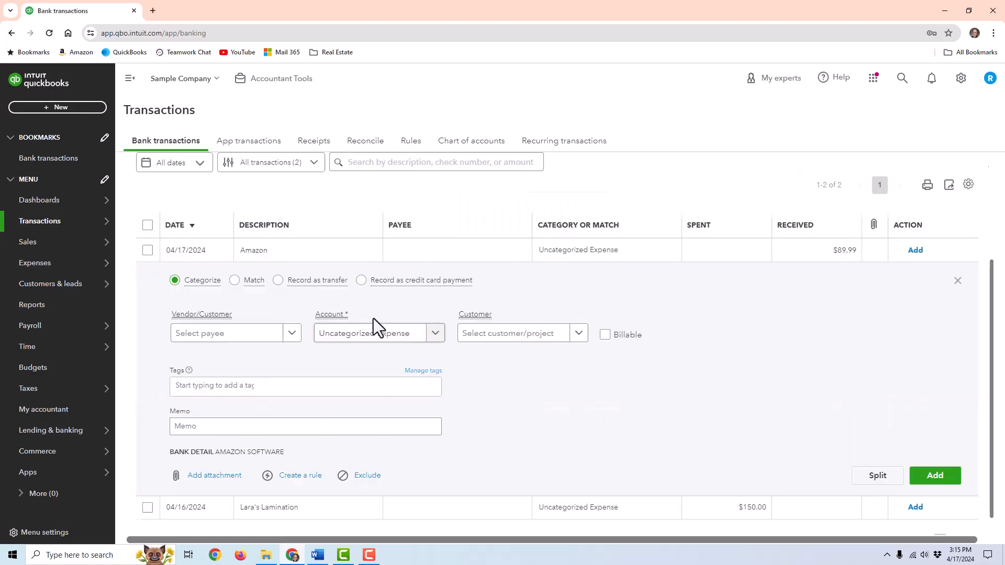
pyautogui.click(236, 333)
pyautogui.write('zsm')
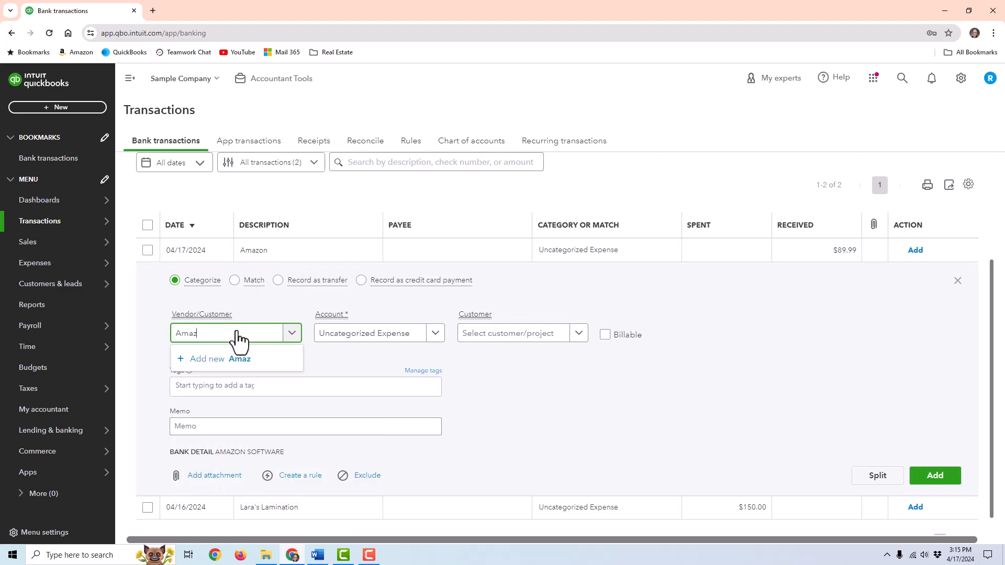
pyautogui.click(215, 359)
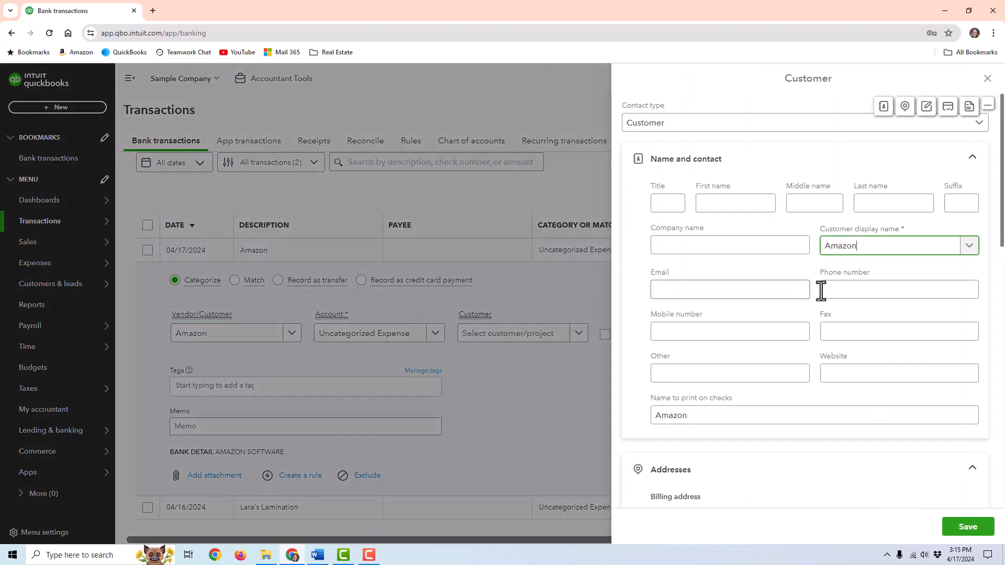
pyautogui.click(967, 527)
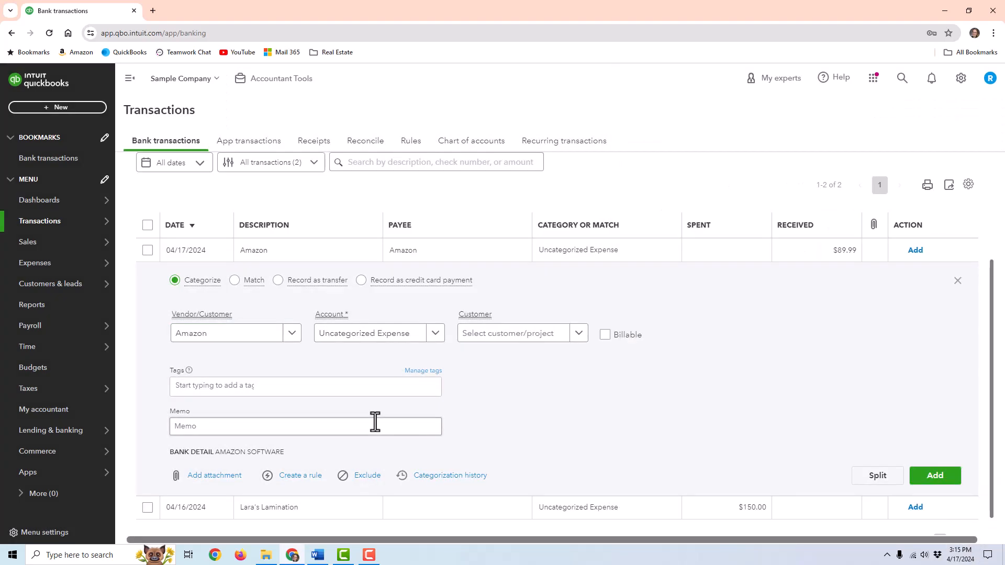
# - Categorize the Amazon charge as Office Expenses and add it
pyautogui.click(357, 335)
pyautogui.click(813, 393)
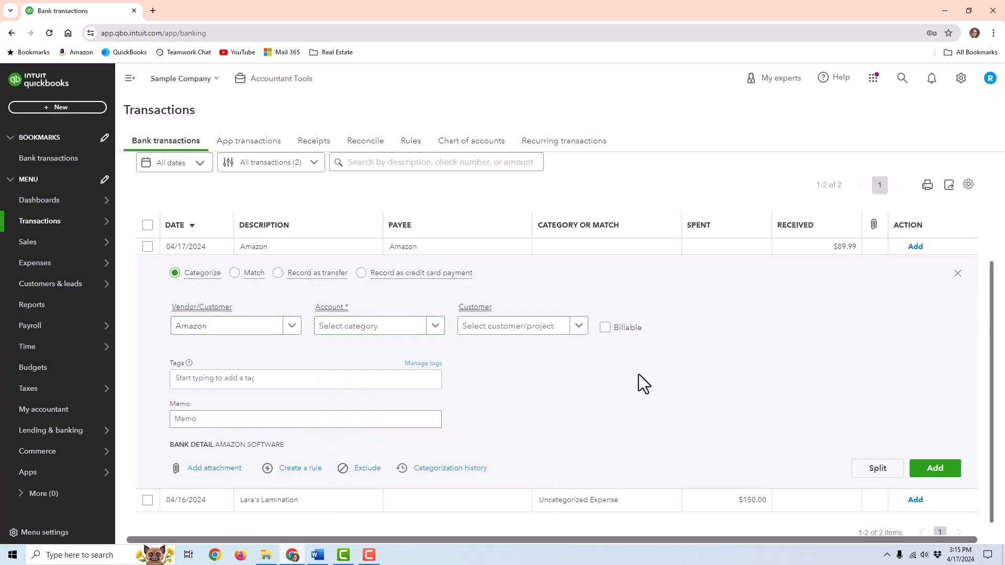
pyautogui.click(373, 336)
pyautogui.write('office')
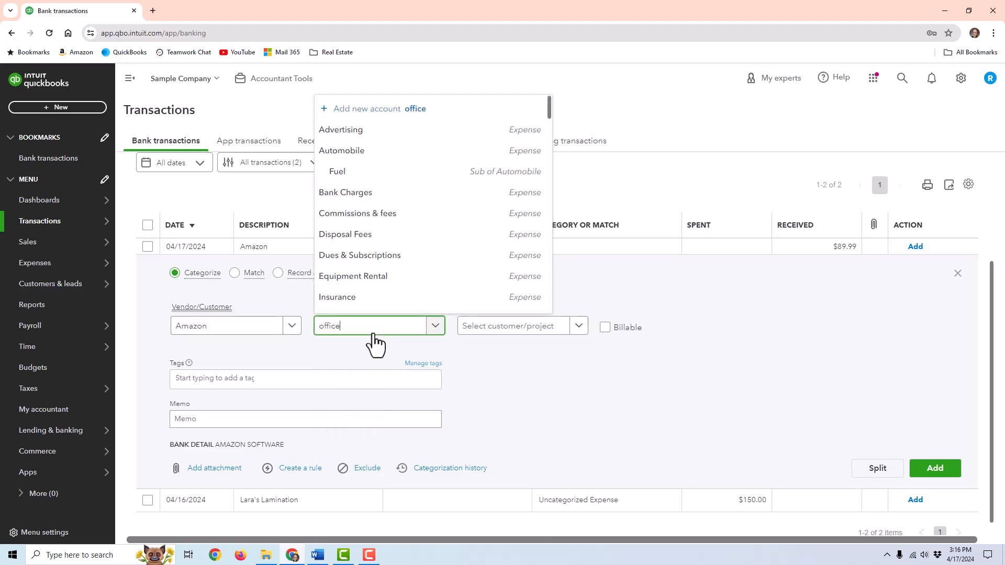
pyautogui.click(378, 301)
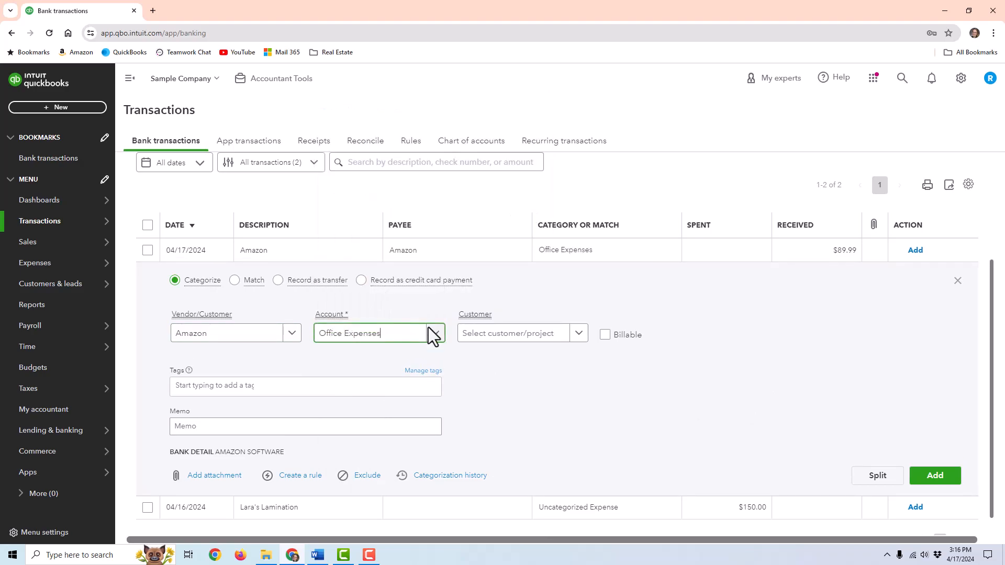
pyautogui.click(934, 479)
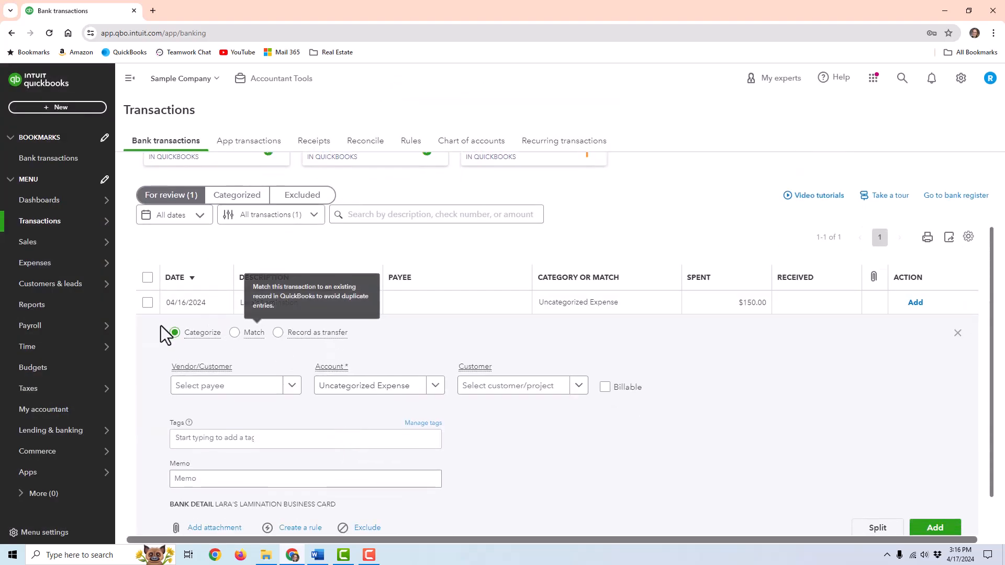
# - Create Lara's Lamination as a new vendor for the $150.00 charge
pyautogui.scroll(-1, 274, 381)
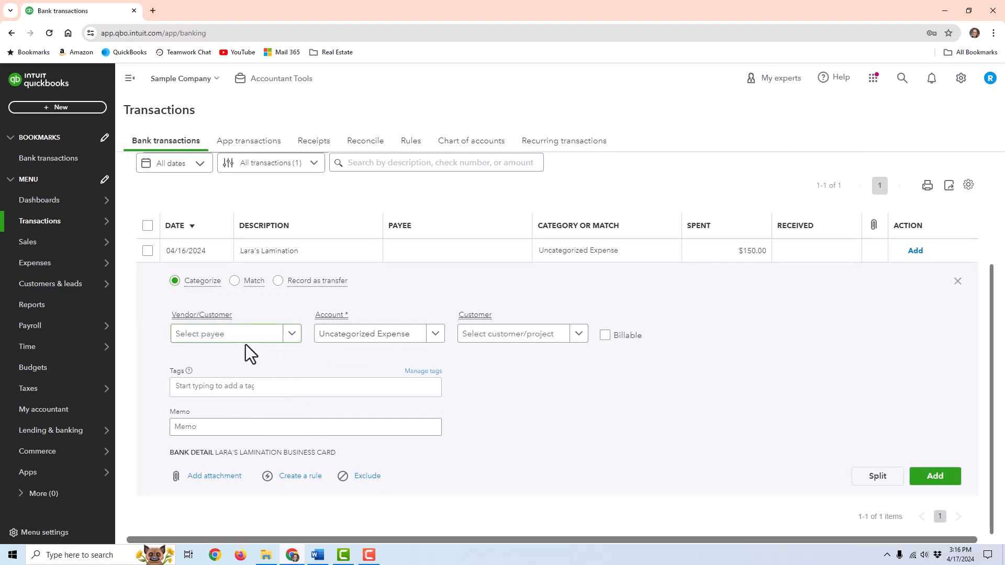
pyautogui.click(231, 332)
pyautogui.write("Lara's Lamination")
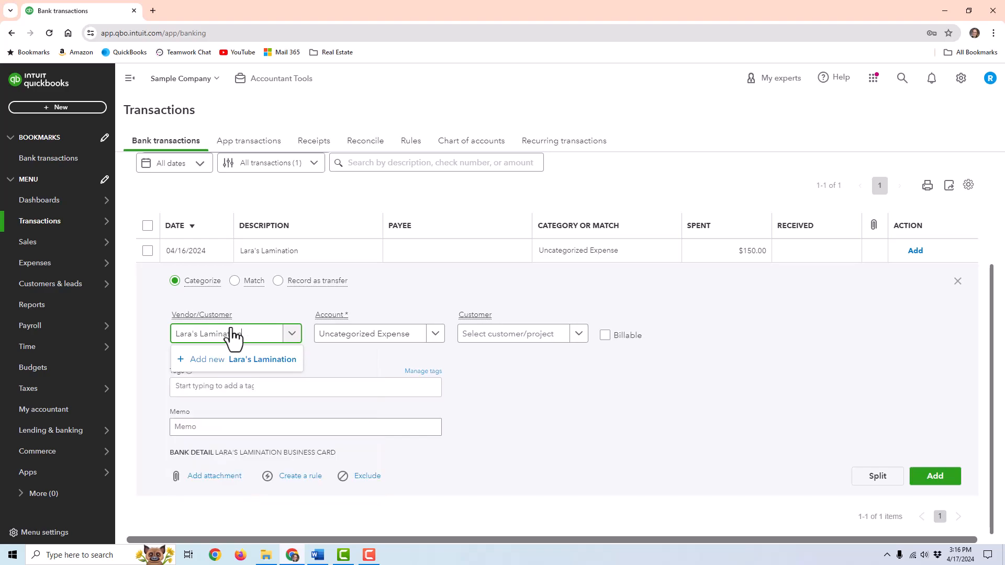
pyautogui.press('Return')
pyautogui.click(968, 526)
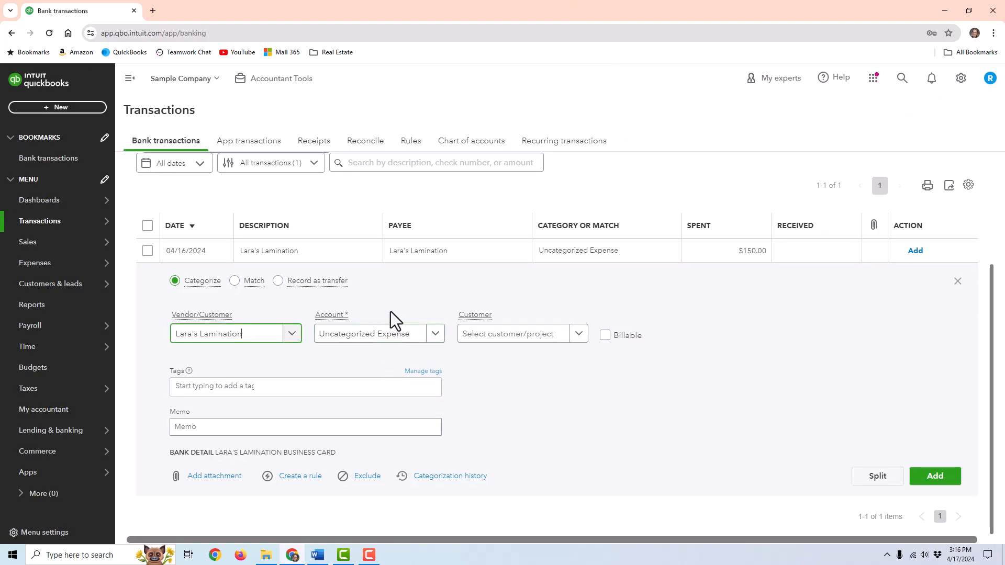
# - Categorize the Lara's Lamination charge as Advertising and add it
pyautogui.click(413, 337)
pyautogui.write('ad')
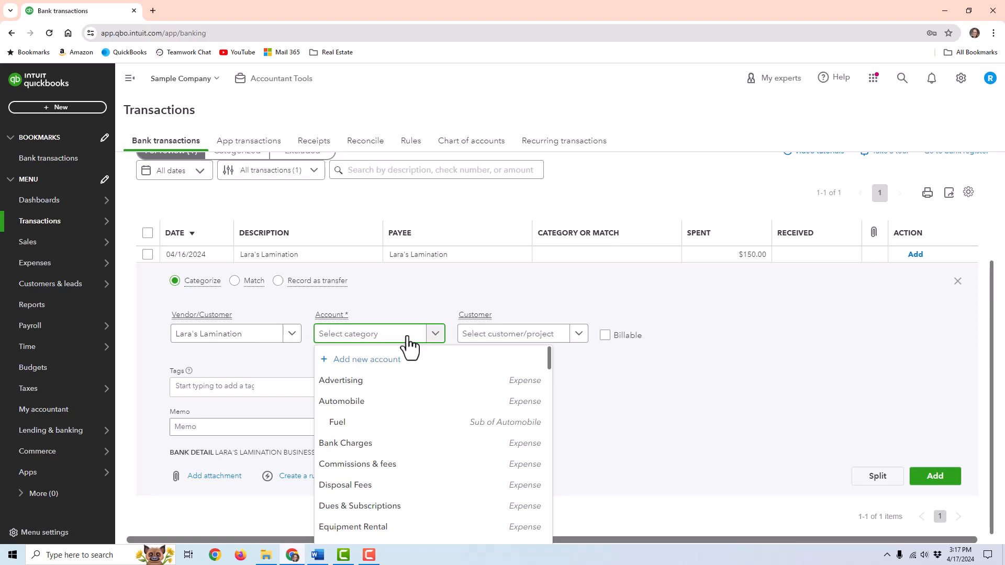
pyautogui.click(378, 382)
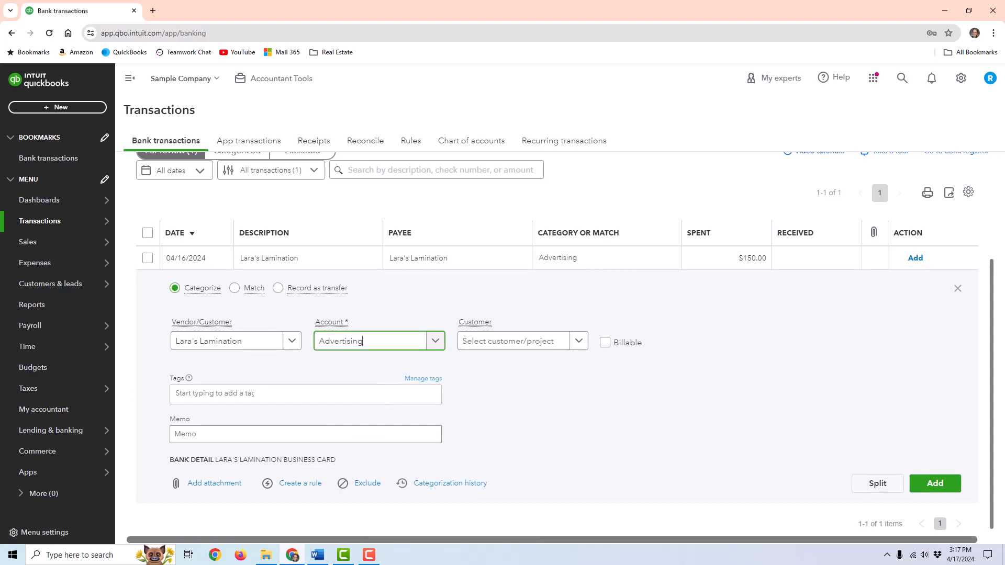
pyautogui.click(937, 484)
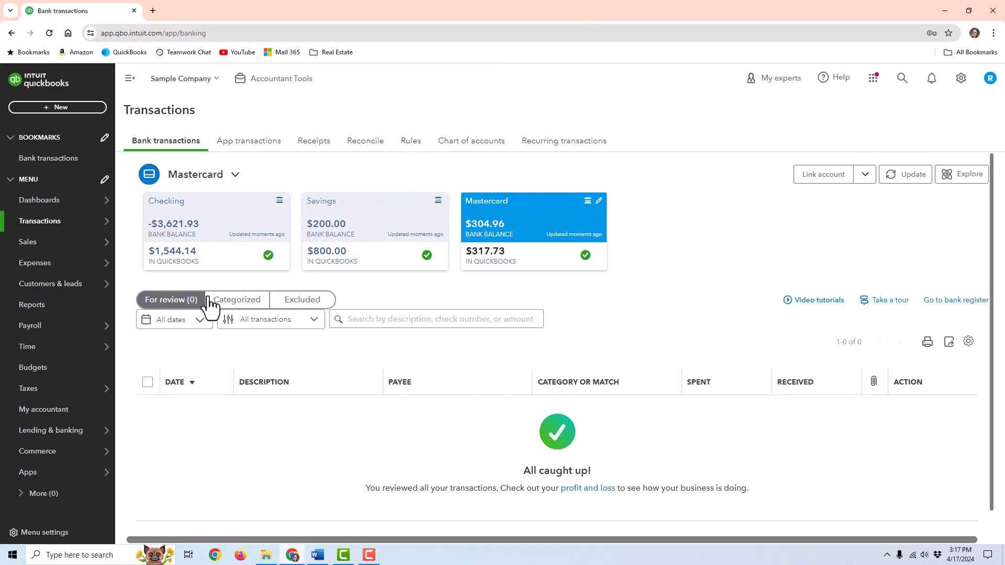
# - Review the Categorized list, then open the Checking register from Chart of accounts
pyautogui.click(231, 299)
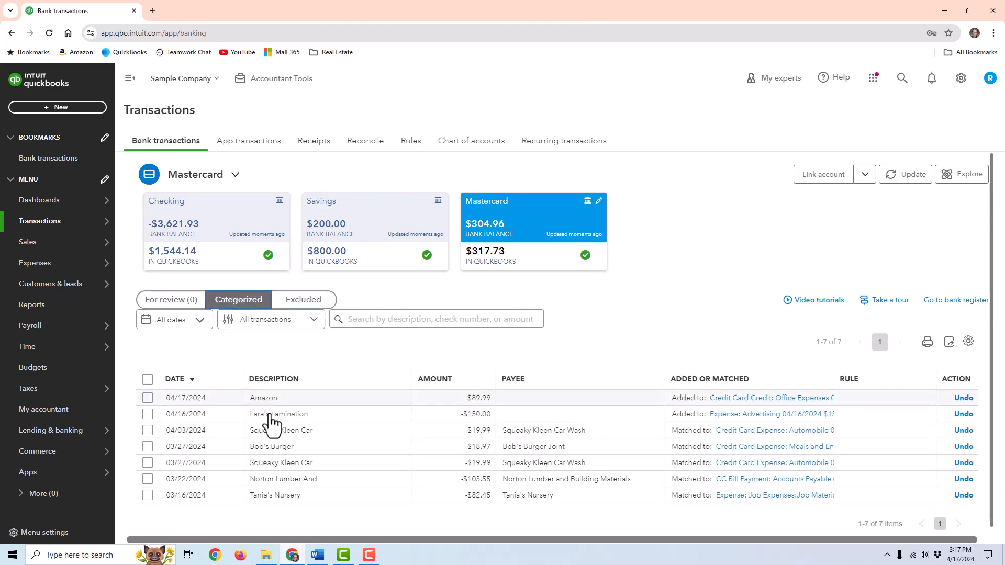
pyautogui.click(486, 154)
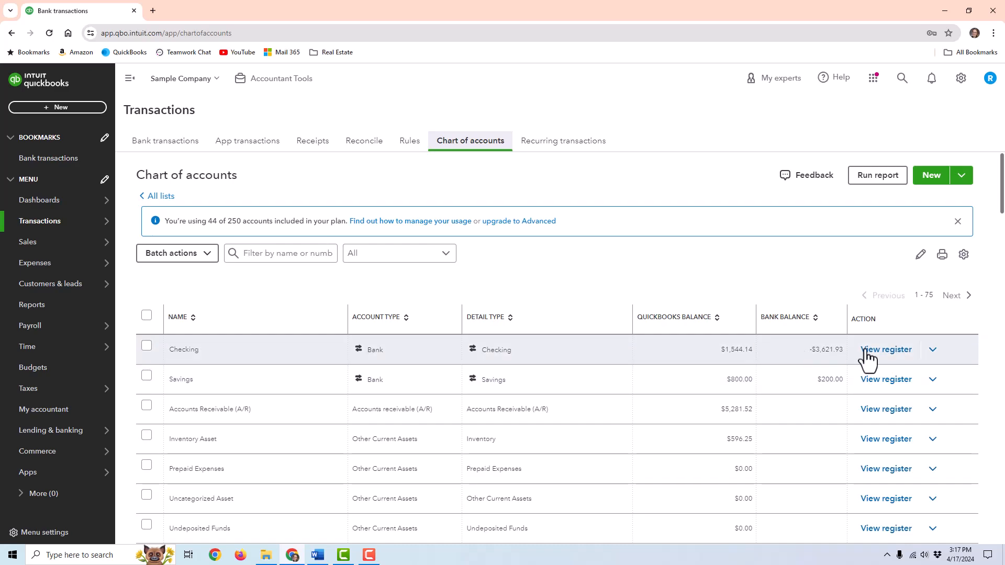
pyautogui.click(899, 359)
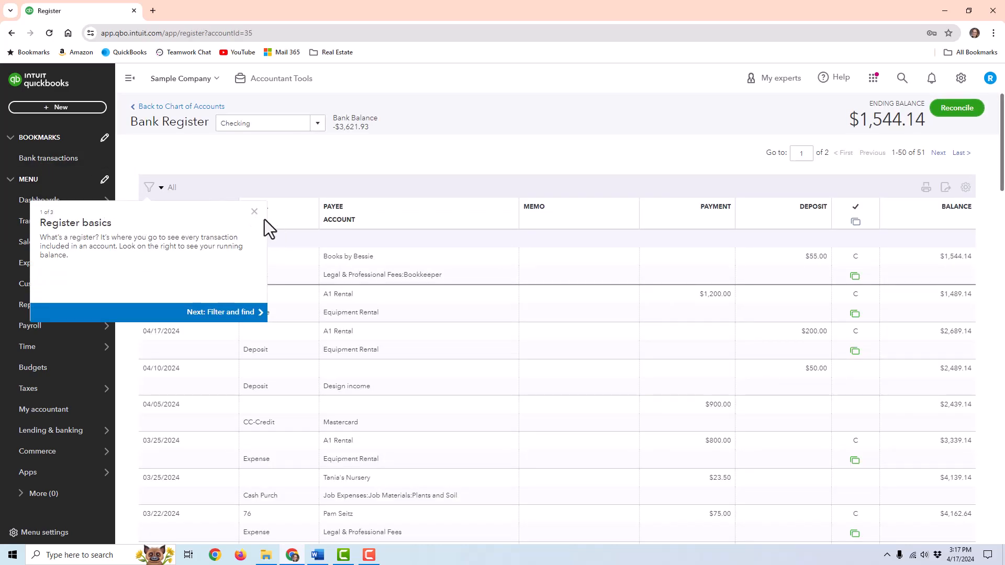
# - Close the Register basics tour, browse the Checking register, and go back to Chart of Accounts
pyautogui.click(254, 212)
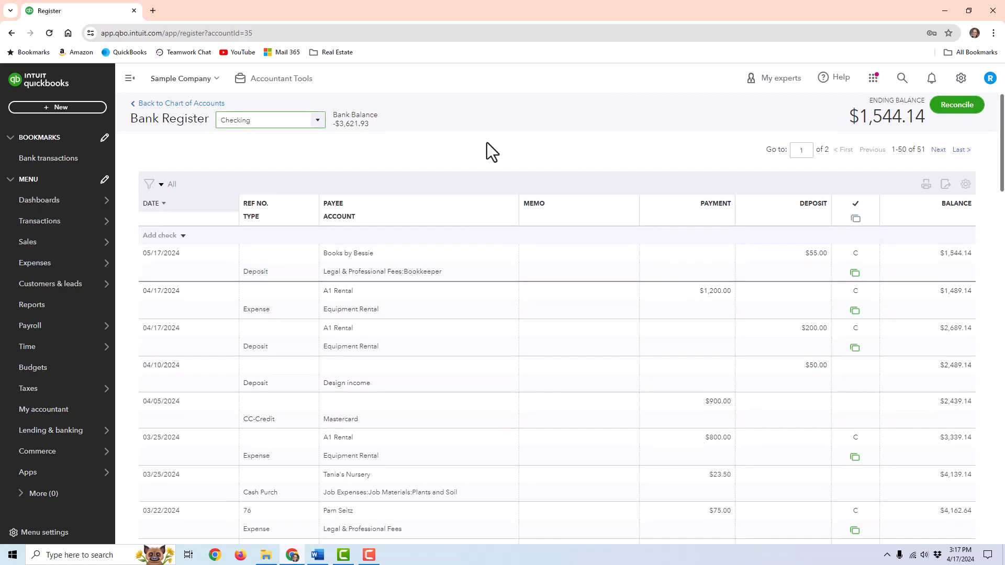
pyautogui.scroll(-2, 552, 298)
pyautogui.scroll(-15, 552, 298)
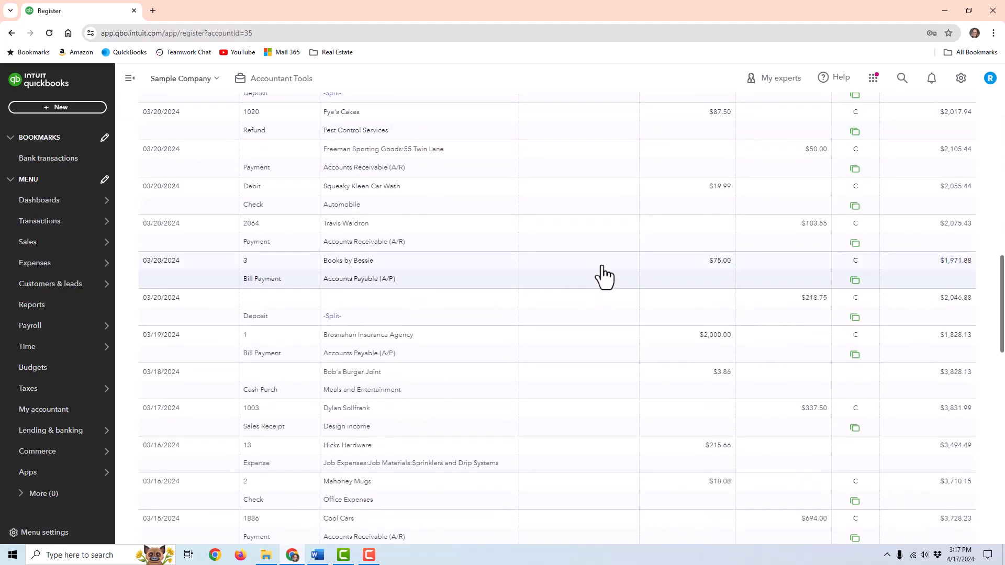
pyautogui.scroll(-3, 604, 263)
pyautogui.scroll(5, 617, 308)
pyautogui.scroll(15, 623, 299)
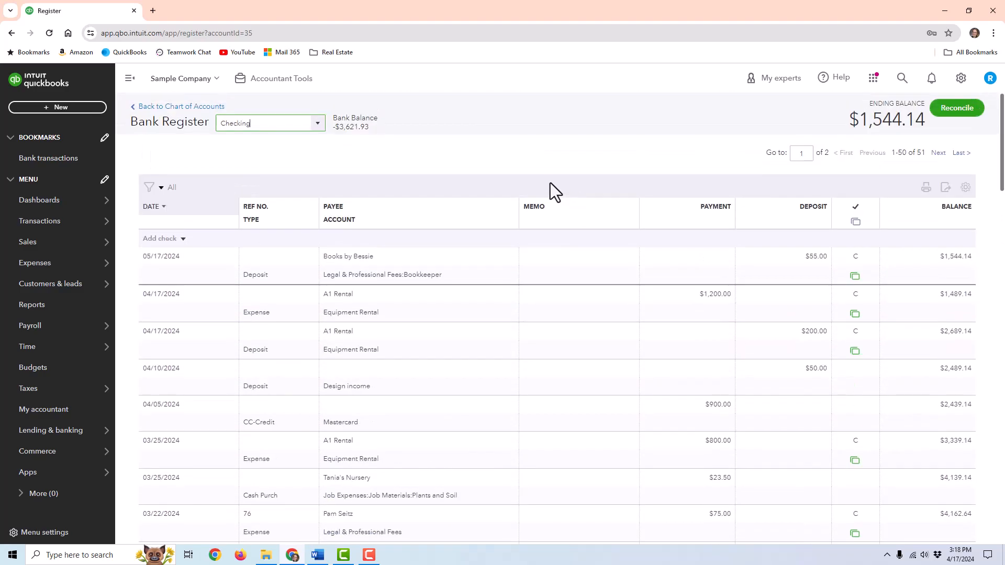
pyautogui.click(196, 107)
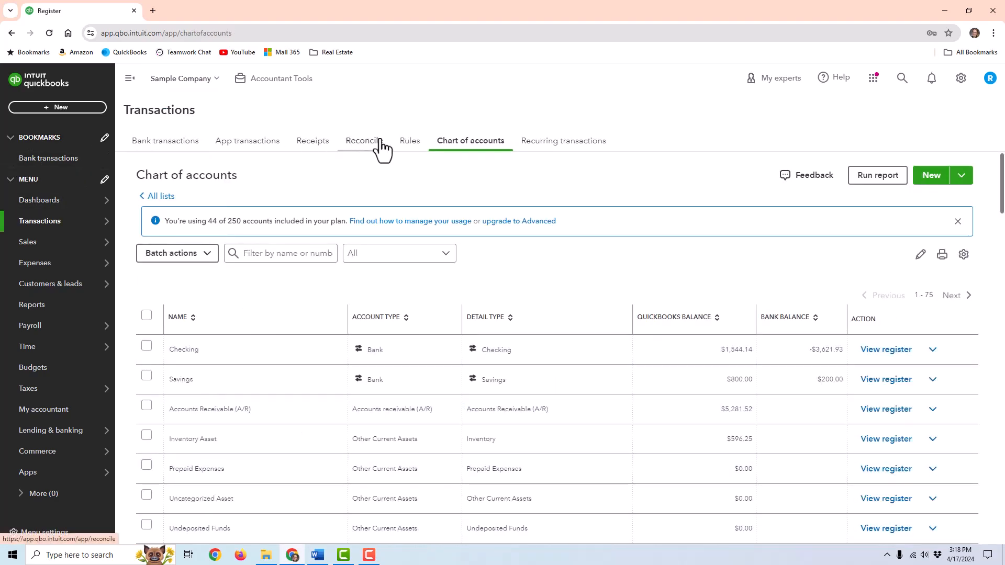
# - Start reconciling Checking with a $3,600.00 ending balance and a 03/31/2024 ending date
pyautogui.click(361, 145)
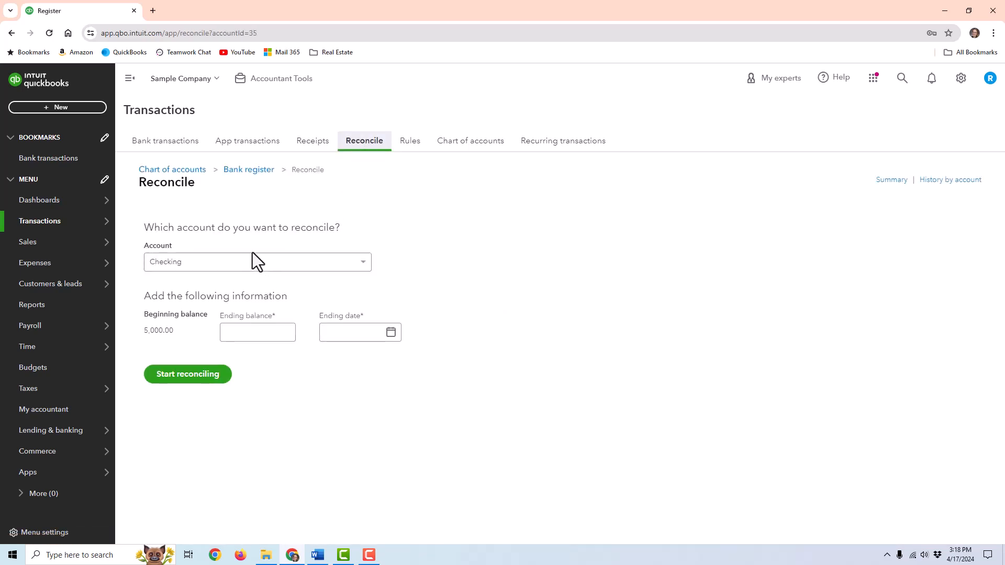
pyautogui.click(319, 257)
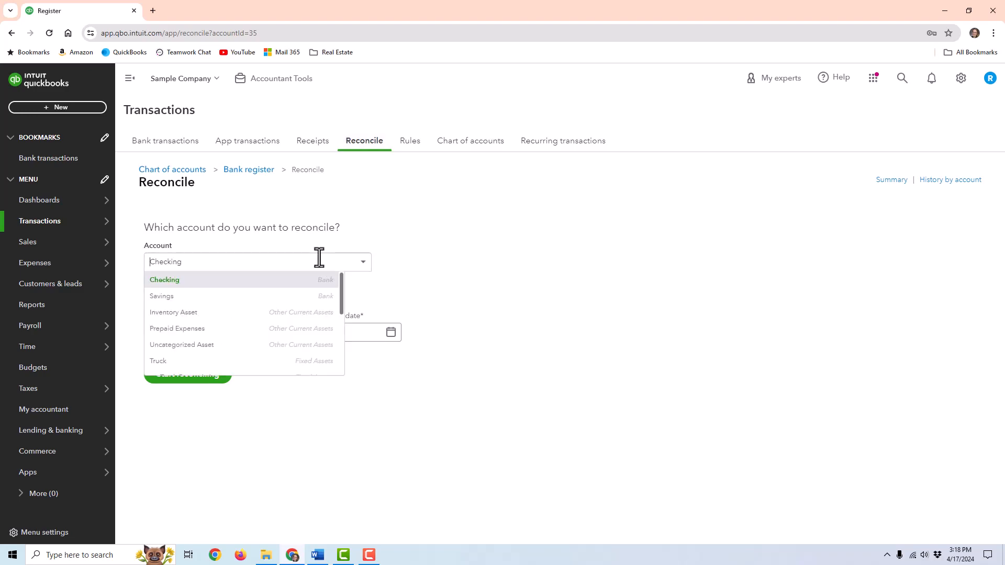
pyautogui.click(545, 272)
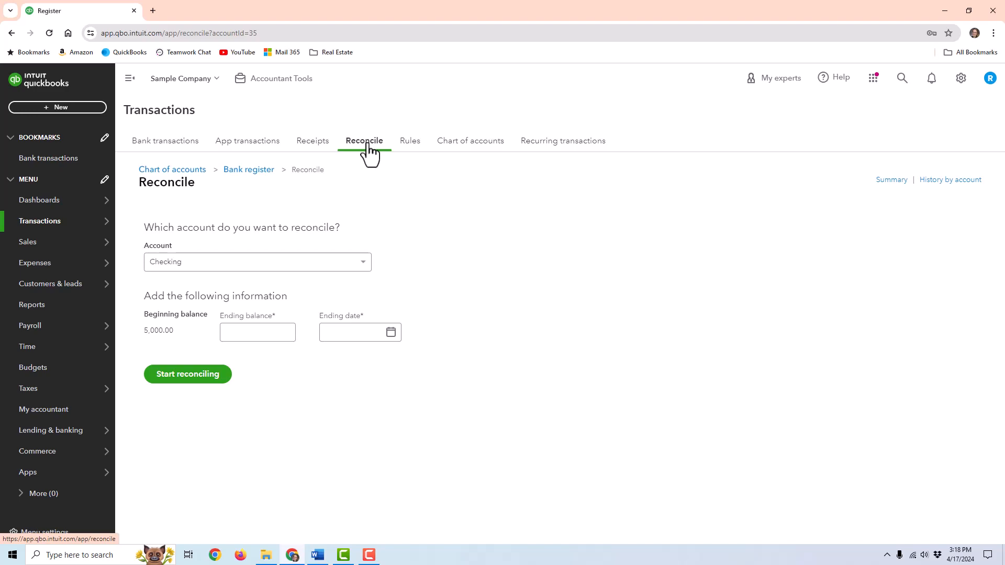
pyautogui.click(259, 332)
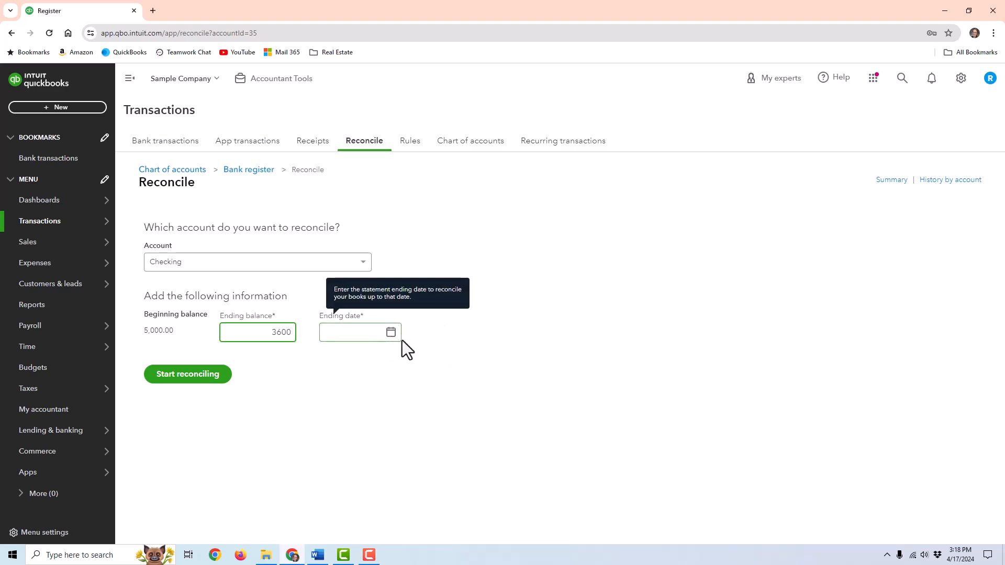
pyautogui.click(391, 333)
pyautogui.click(334, 362)
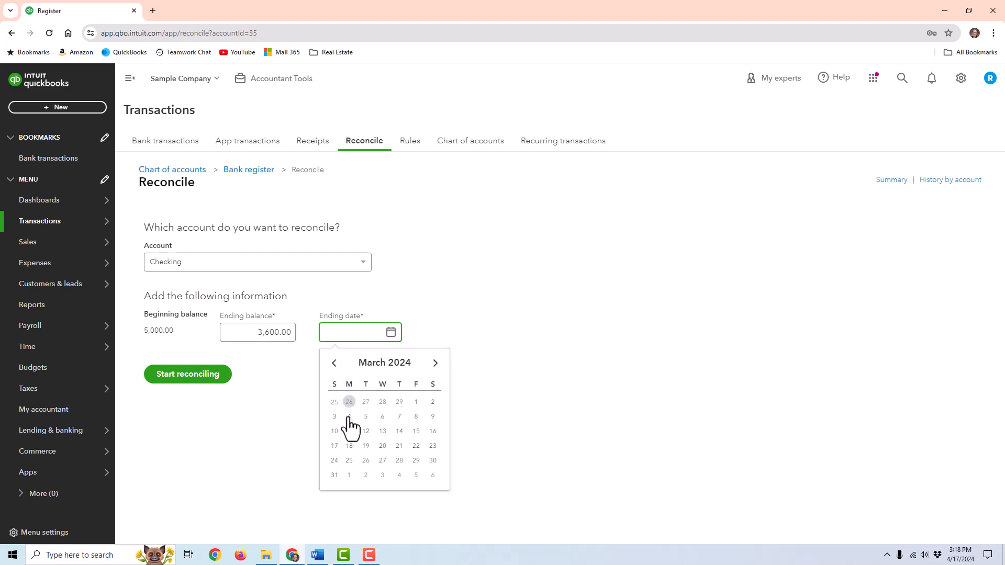
pyautogui.click(335, 474)
pyautogui.click(181, 374)
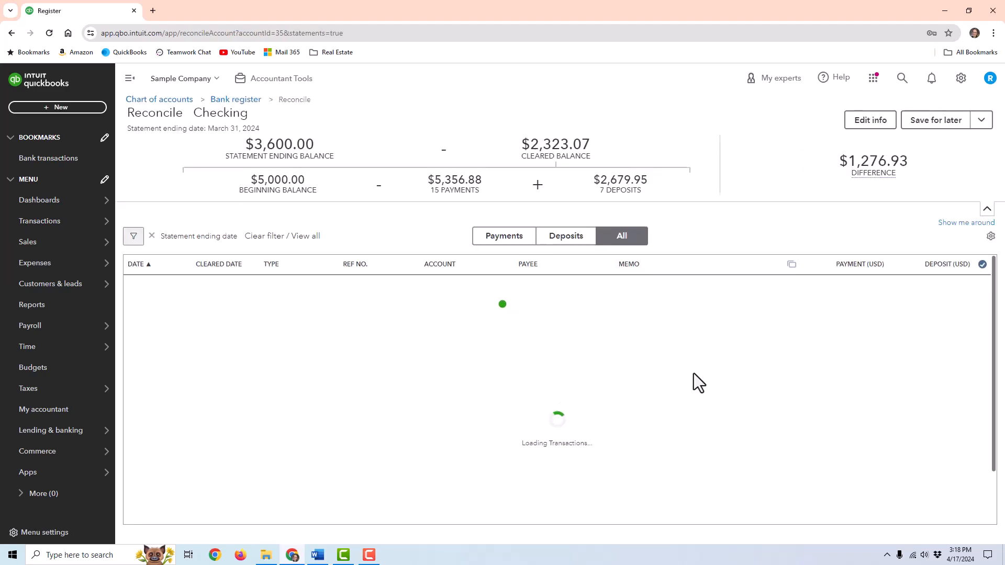
# - Browse the reconciliation list, filtering to deposits and then to payments only
pyautogui.scroll(-4, 874, 347)
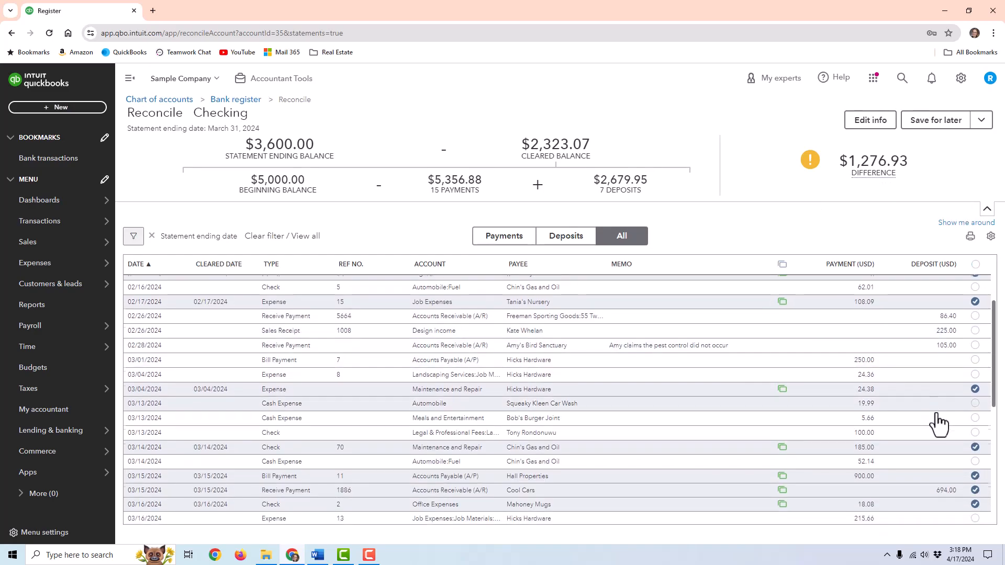
pyautogui.scroll(-4, 953, 391)
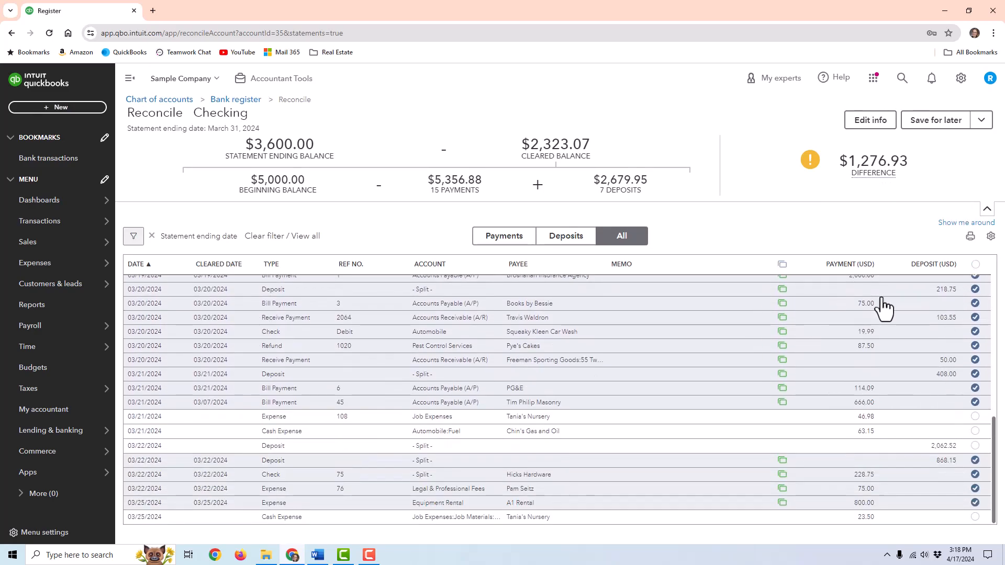
pyautogui.scroll(6, 974, 403)
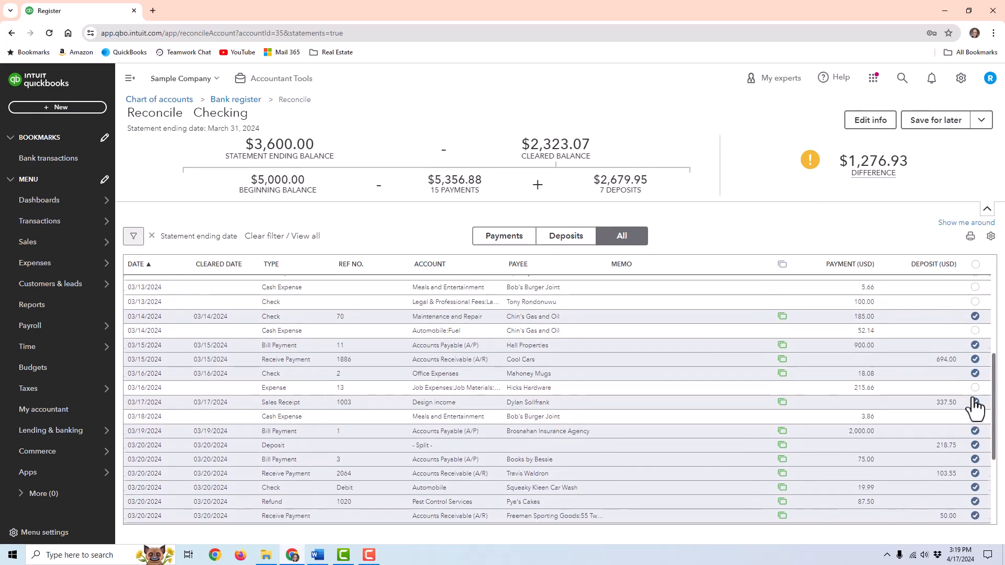
pyautogui.scroll(1, 974, 384)
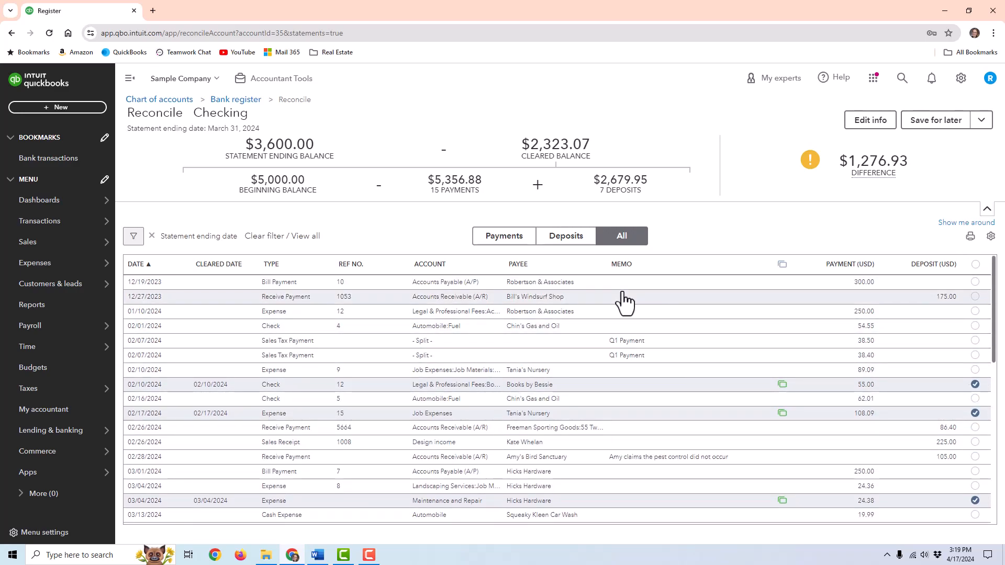
pyautogui.click(558, 238)
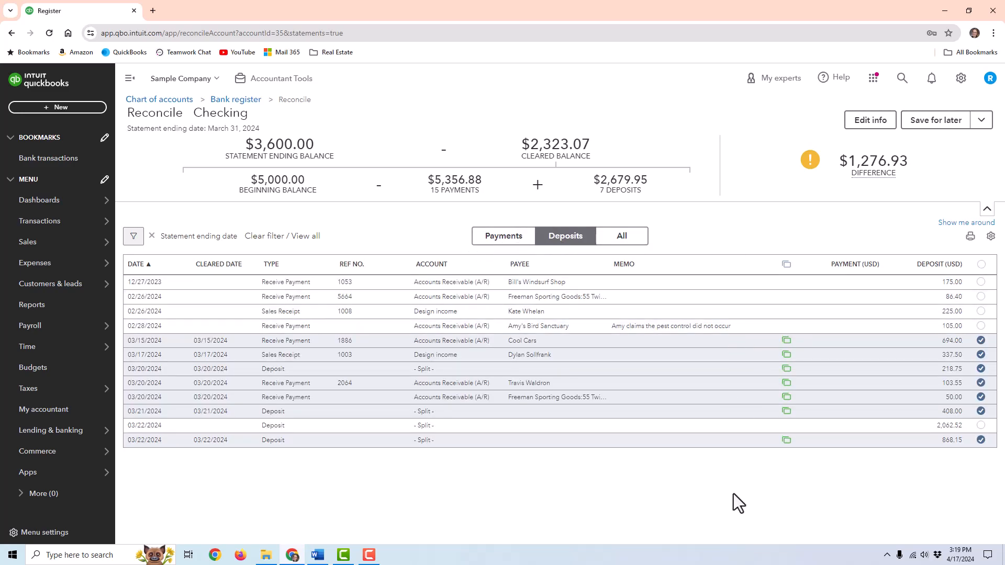
pyautogui.click(512, 240)
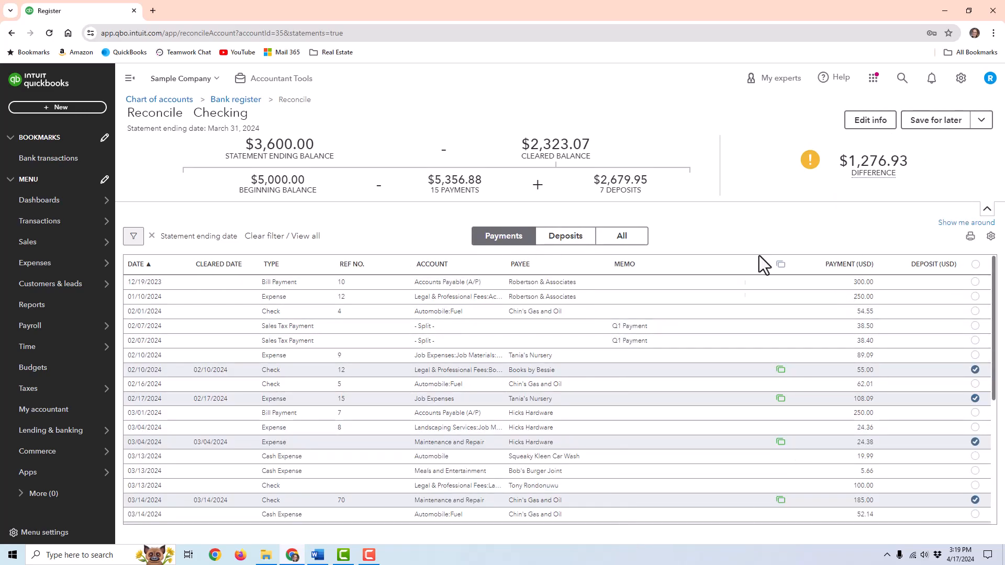
pyautogui.scroll(-3, 749, 342)
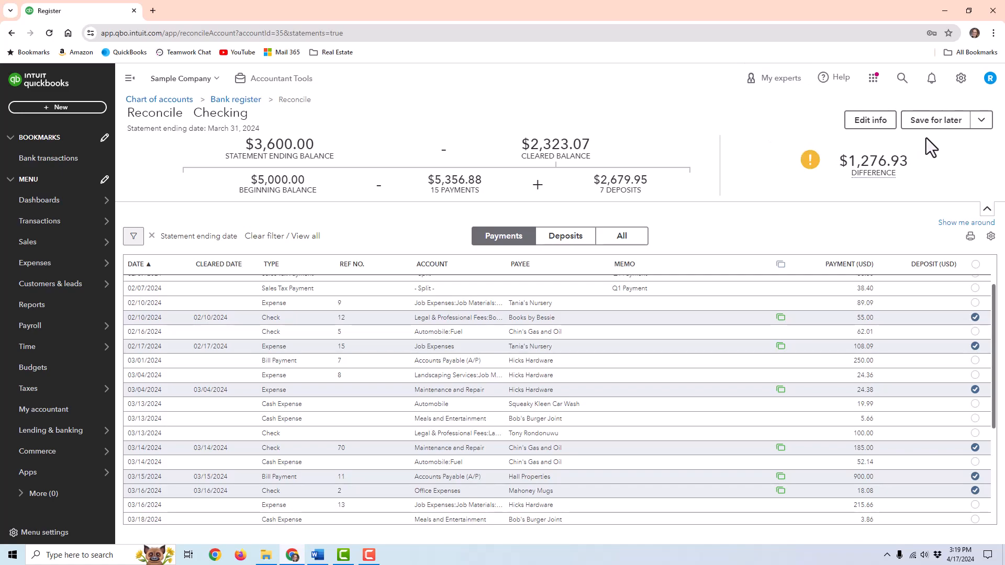
# - View the Save for later options and inspect the $1,276.93 difference explanation
pyautogui.click(981, 121)
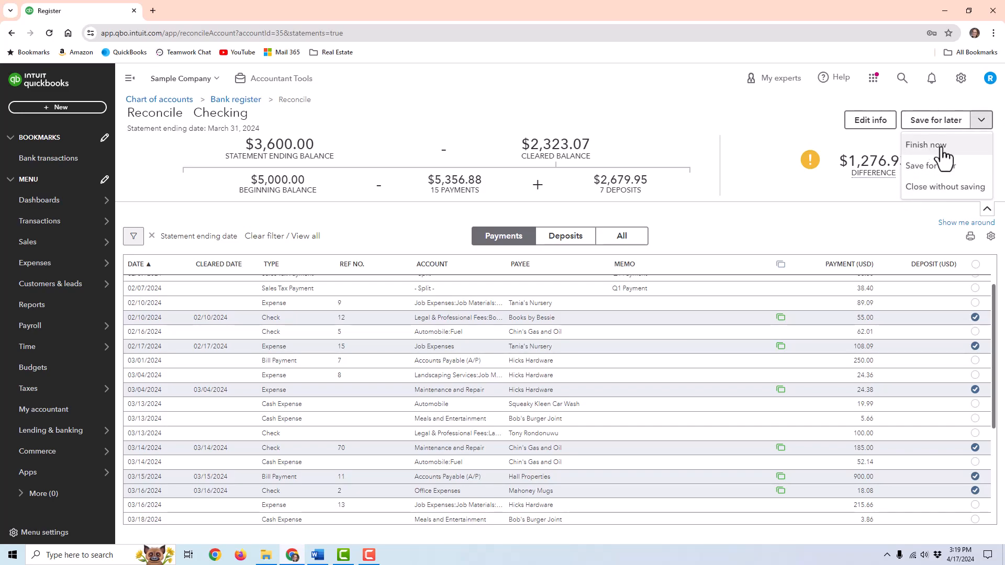
pyautogui.moveTo(863, 162)
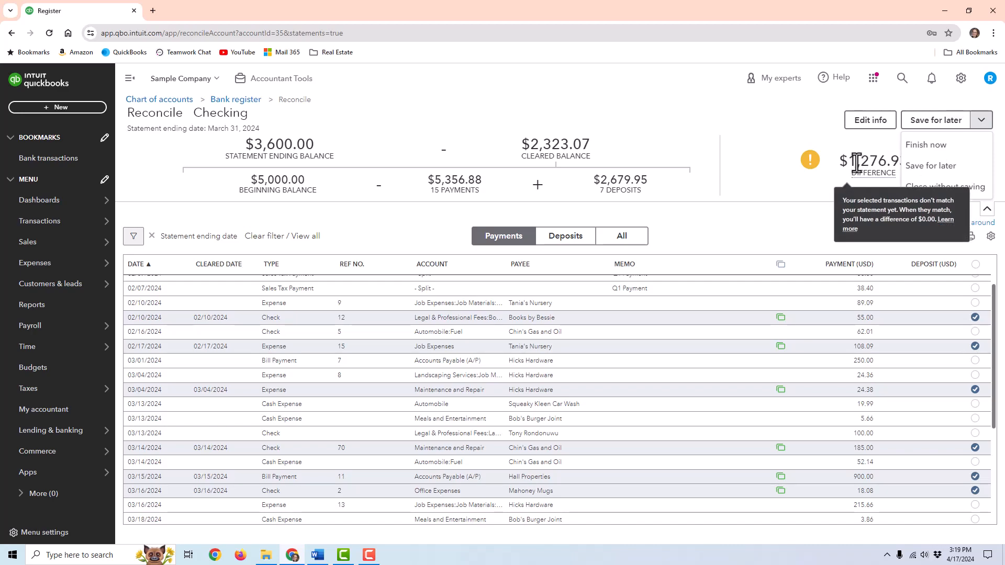
pyautogui.moveTo(854, 163)
pyautogui.mouseDown()
pyautogui.moveTo(897, 165)
pyautogui.moveTo(836, 156)
pyautogui.mouseUp()
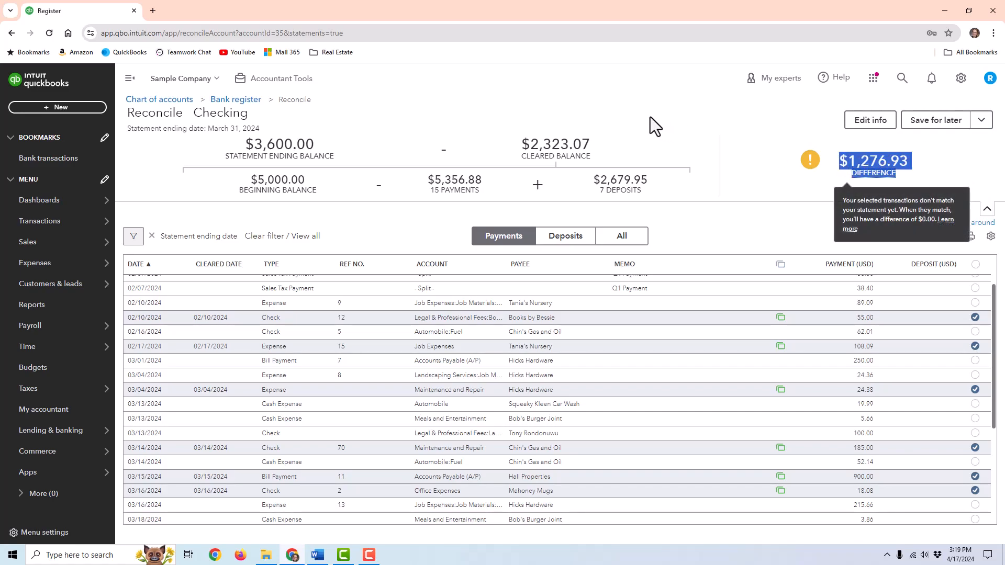
pyautogui.click(712, 124)
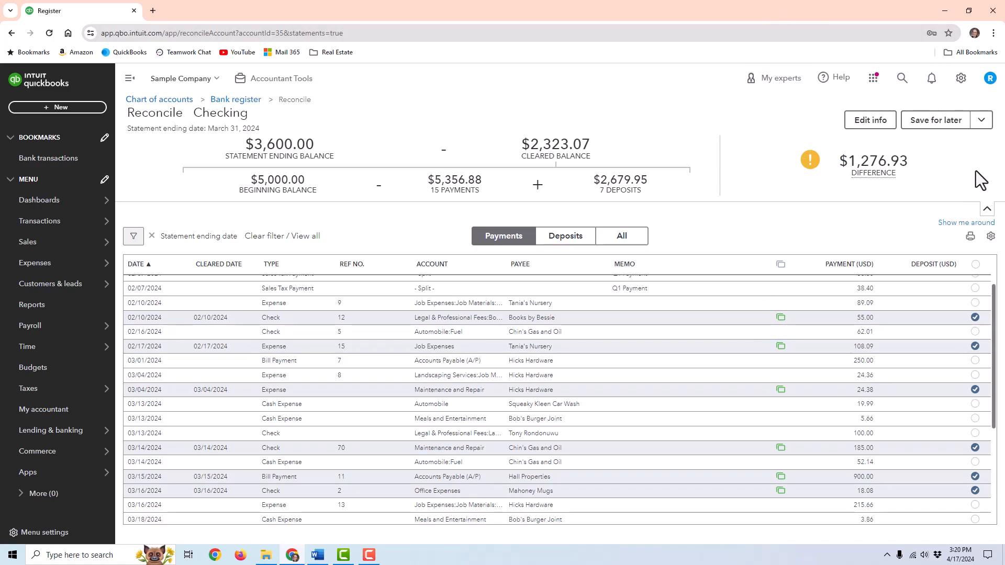
# - Close the March 31 Checking reconciliation without saving, confirming the discard
pyautogui.click(978, 128)
pyautogui.click(951, 202)
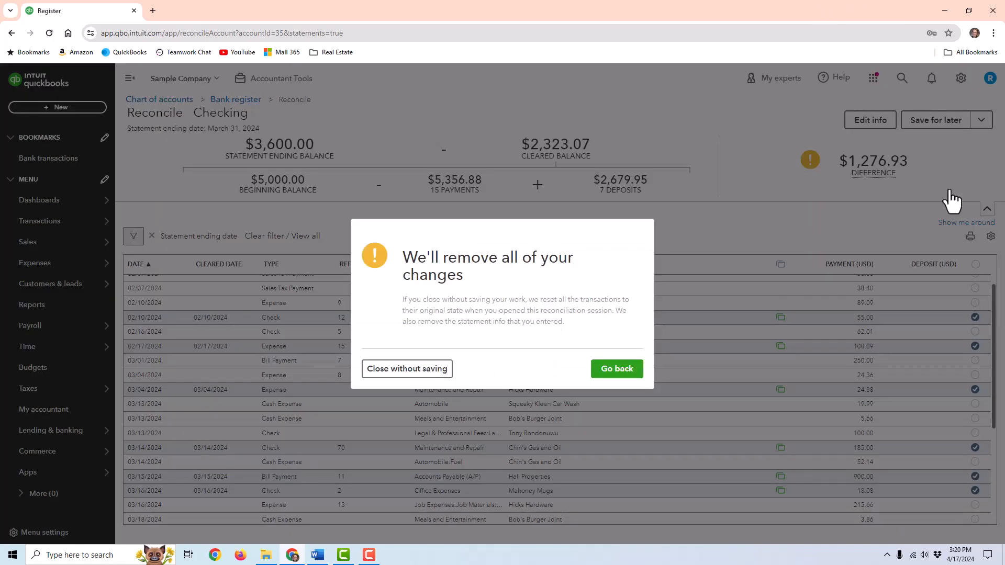
pyautogui.click(413, 366)
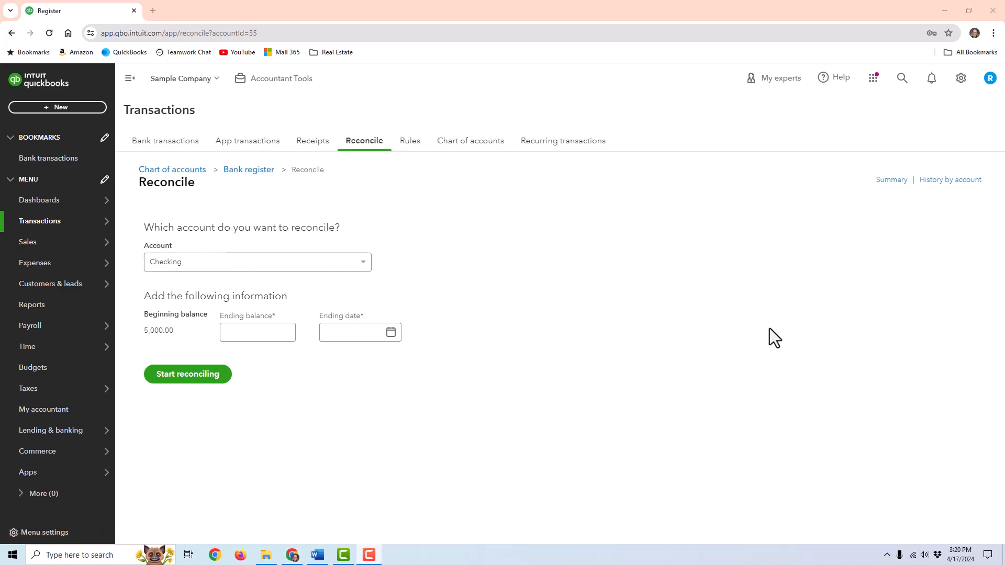
pyautogui.moveTo(50, 246)
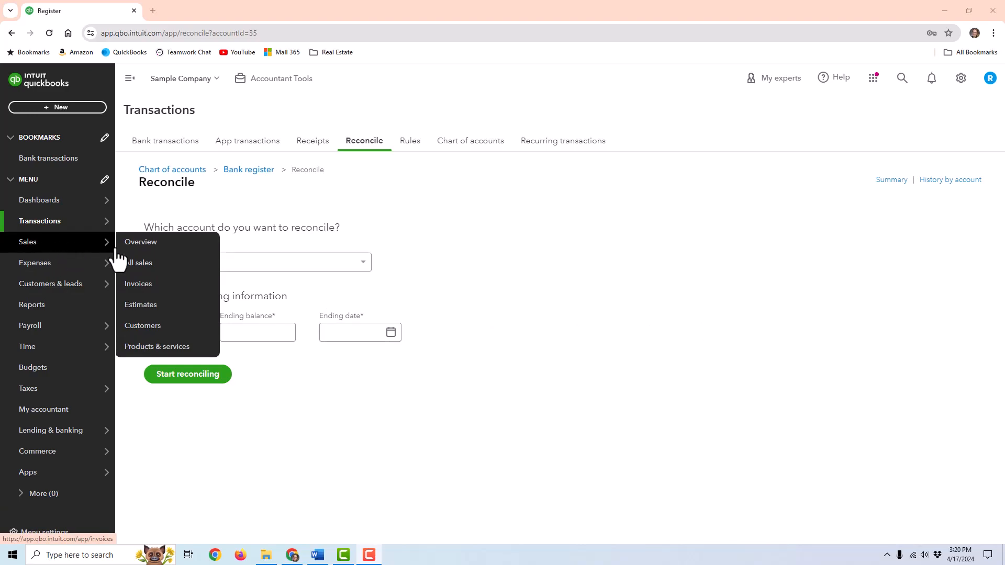
# - Open the customer list and look at the other ways to add customers
pyautogui.click(159, 326)
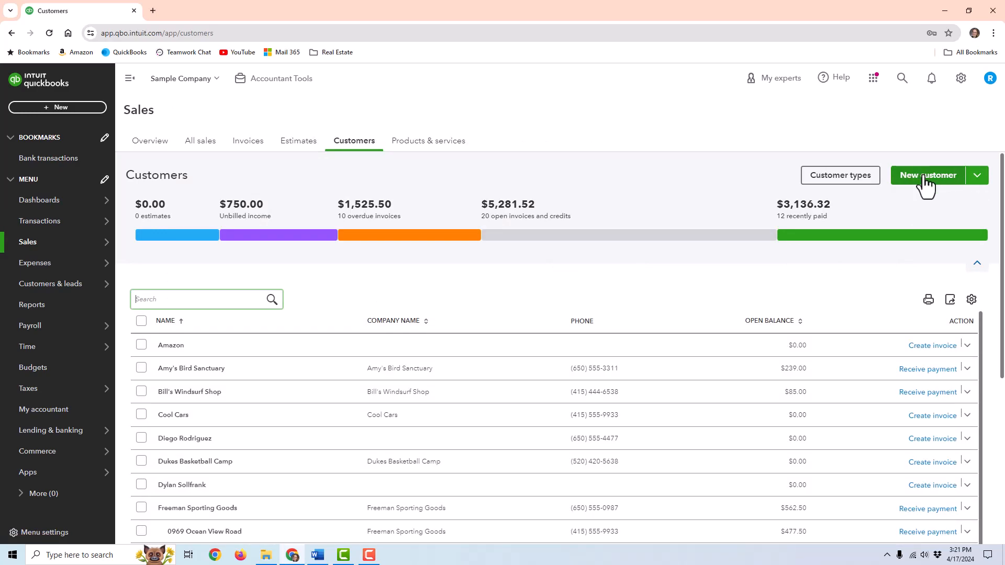
pyautogui.click(977, 176)
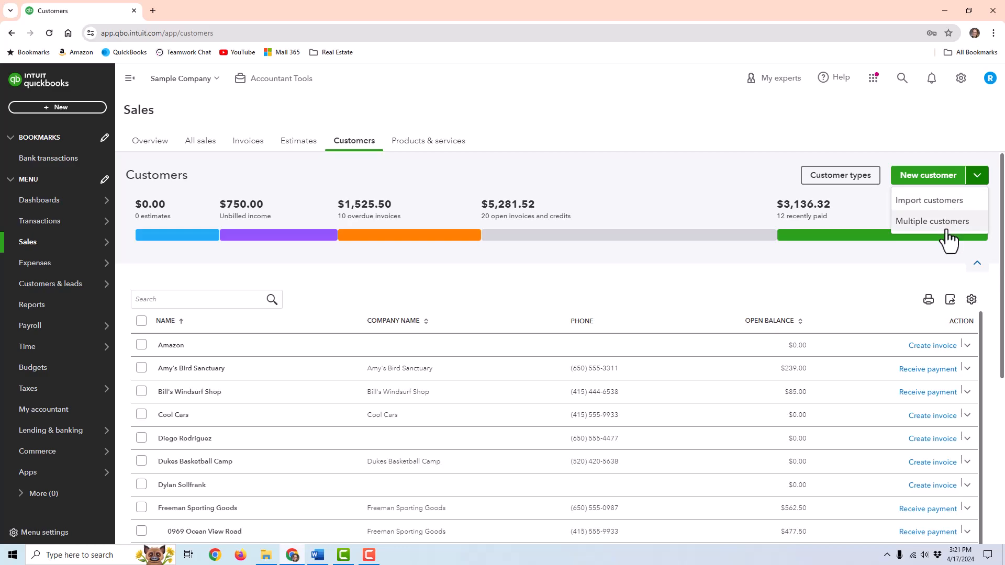
pyautogui.click(921, 221)
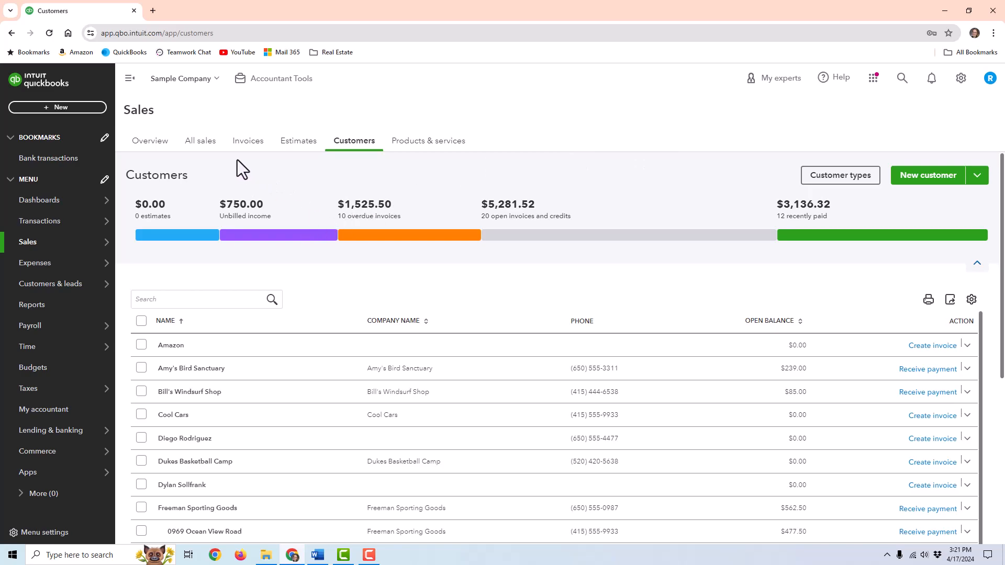
# - Browse the invoice list, then the Products and Services list of 18 items
pyautogui.click(247, 142)
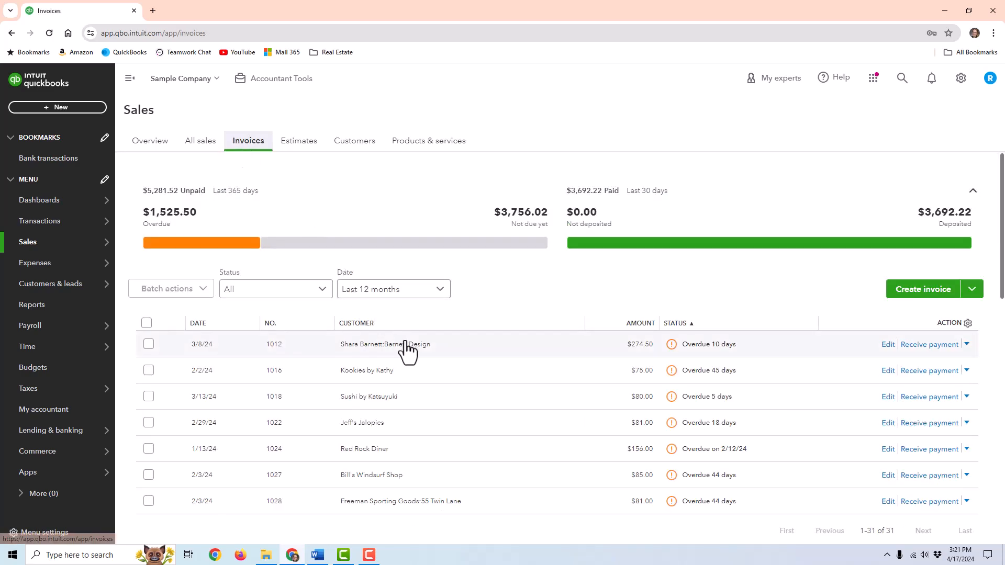
pyautogui.scroll(-6, 448, 390)
pyautogui.scroll(-6, 468, 346)
pyautogui.scroll(12, 470, 335)
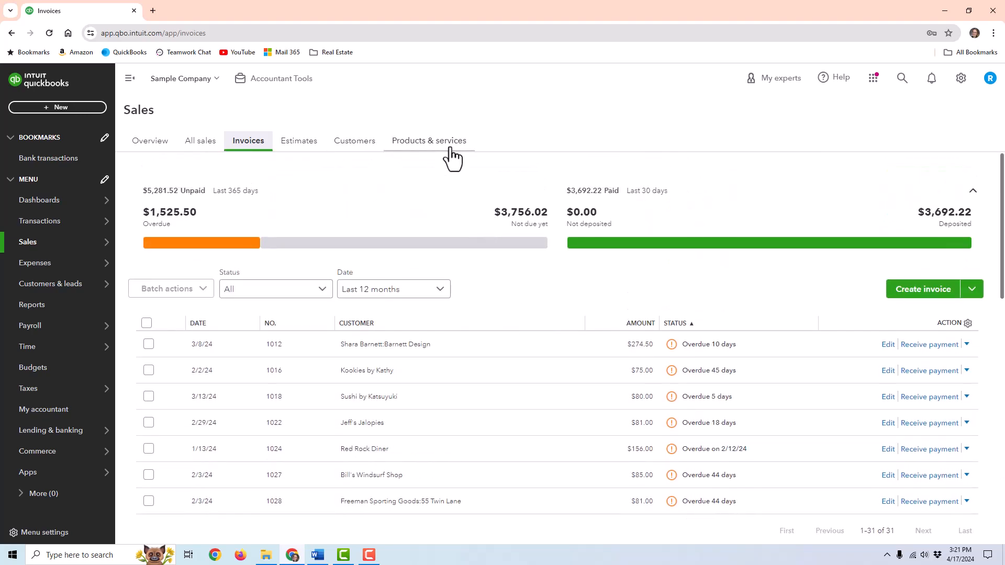
pyautogui.click(450, 152)
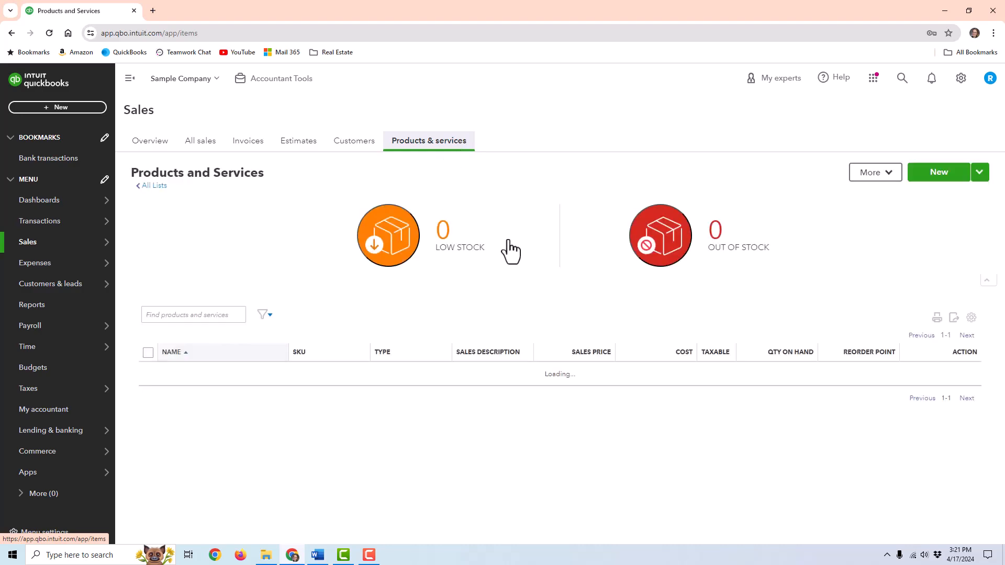
pyautogui.scroll(-1, 377, 387)
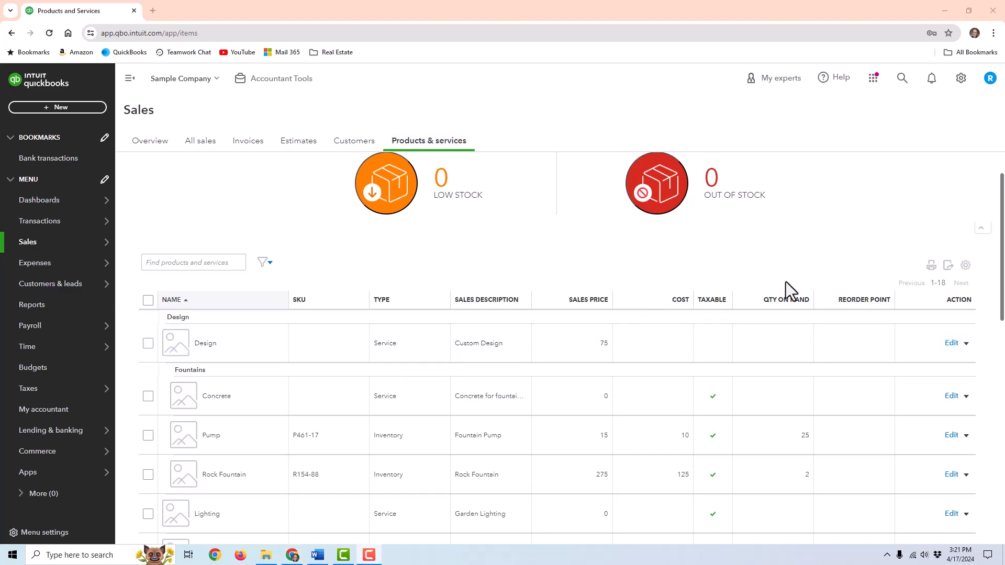
pyautogui.scroll(-1, 601, 298)
pyautogui.scroll(2, 736, 317)
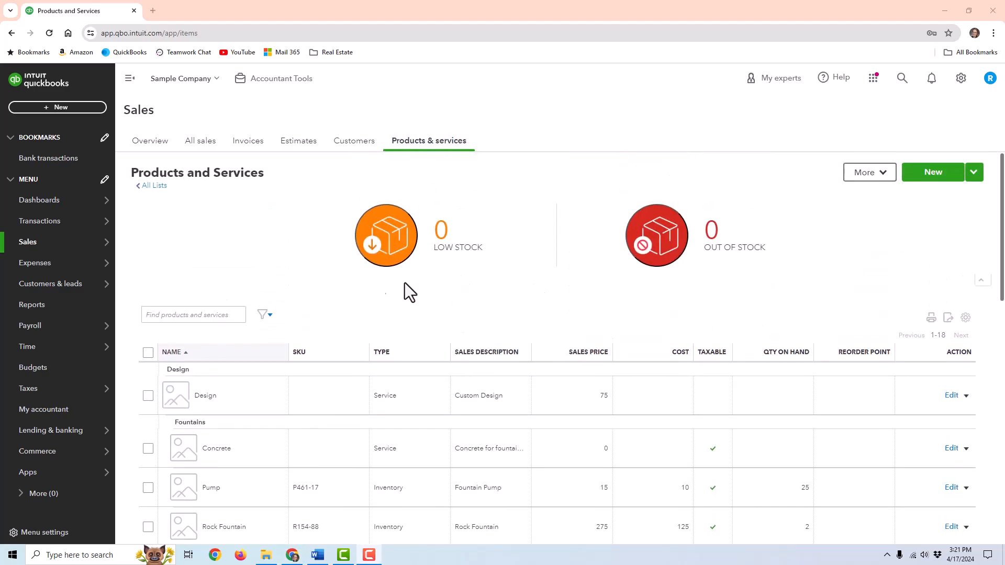
# - Start a new invoice for Amazon, then switch its customer to Cool Cars
pyautogui.click(43, 109)
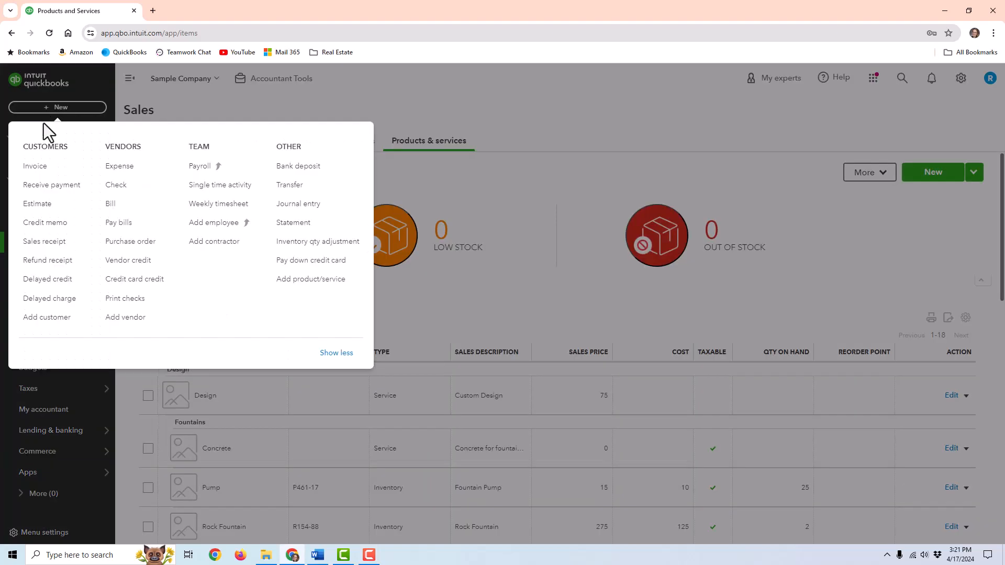
pyautogui.click(43, 167)
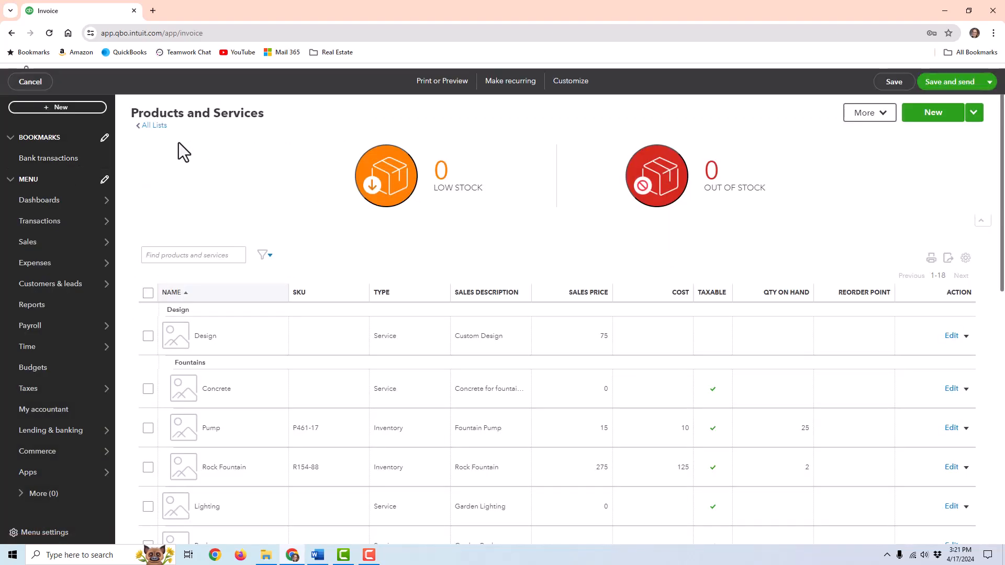
pyautogui.click(131, 129)
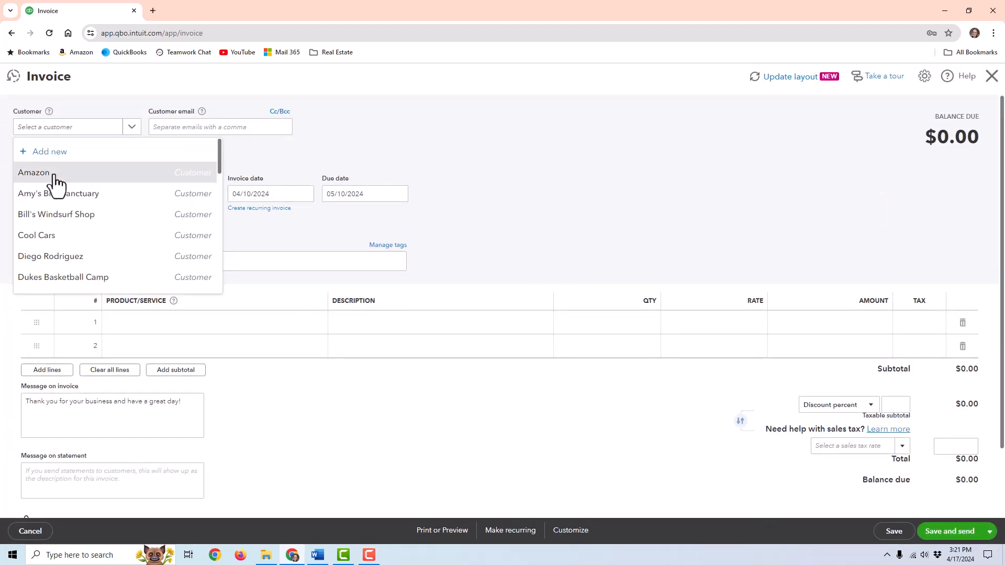
pyautogui.click(55, 174)
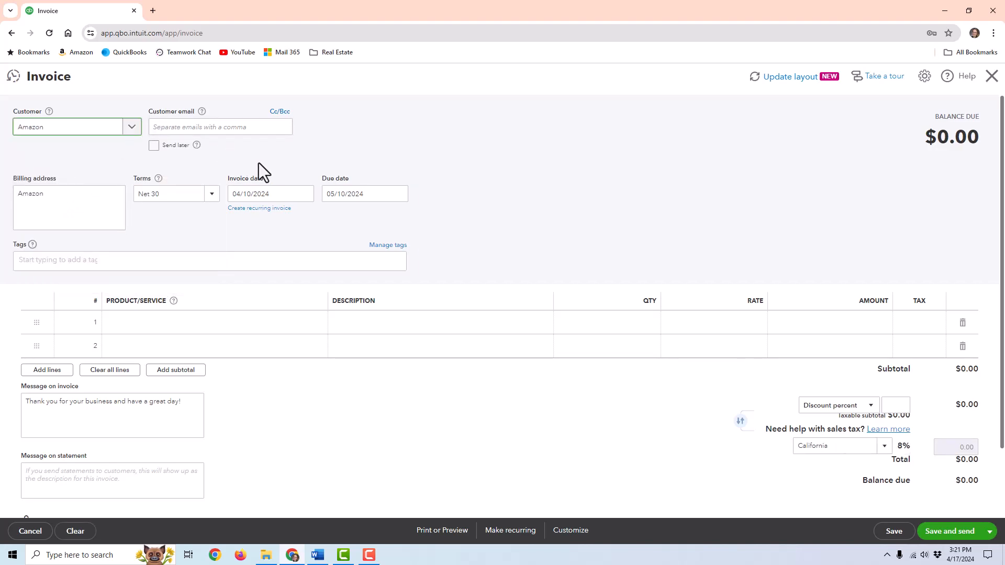
pyautogui.click(130, 130)
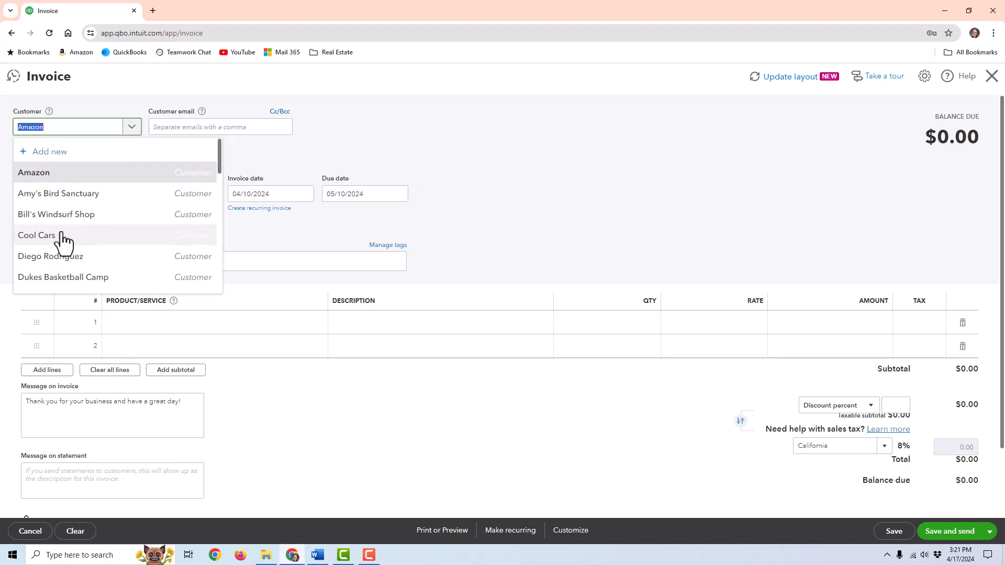
pyautogui.click(60, 234)
# - Browse the products and services for line 1, then close the invoice
pyautogui.click(156, 325)
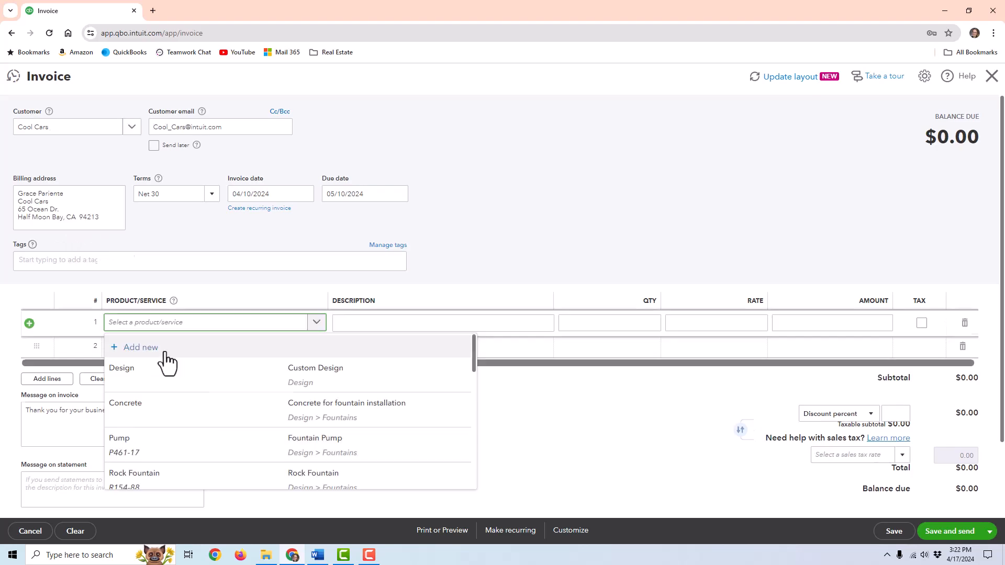
pyautogui.click(525, 235)
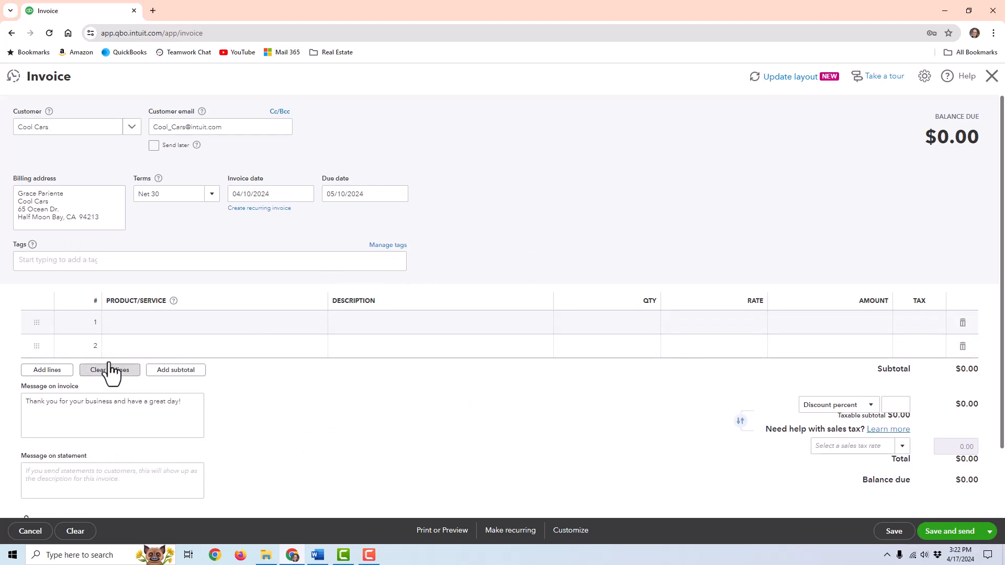
pyautogui.click(167, 321)
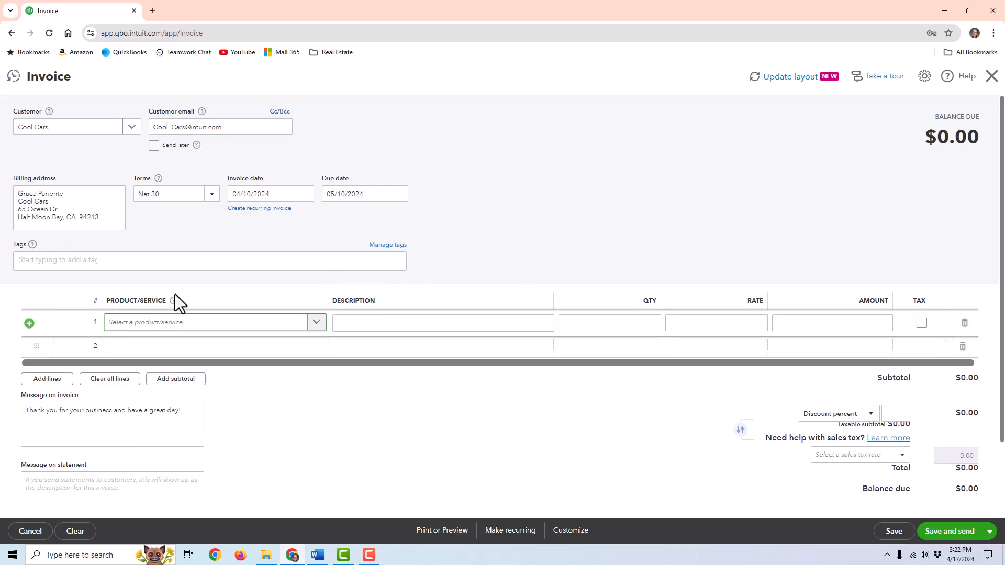
pyautogui.moveTo(176, 306)
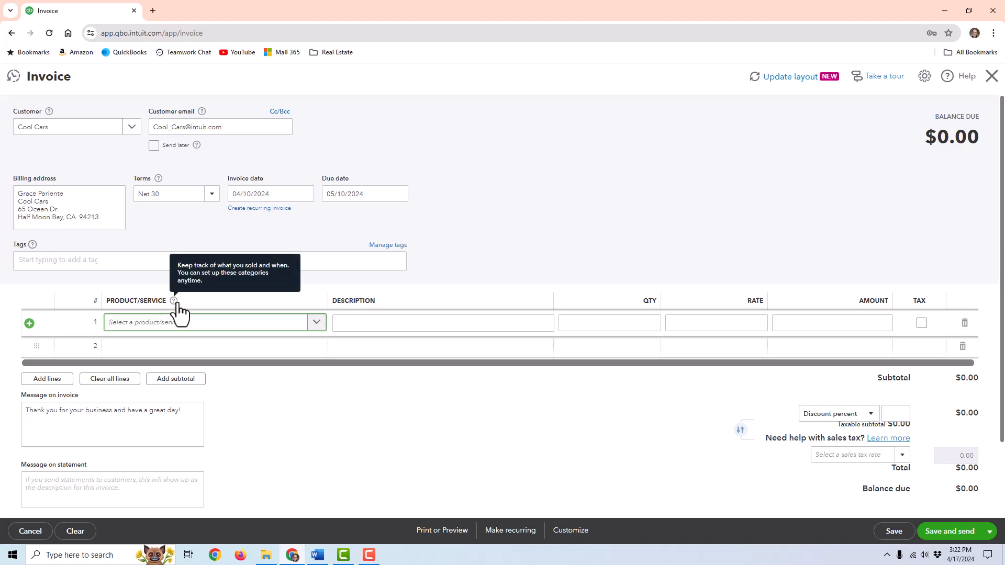
pyautogui.click(183, 324)
pyautogui.scroll(-5, 261, 448)
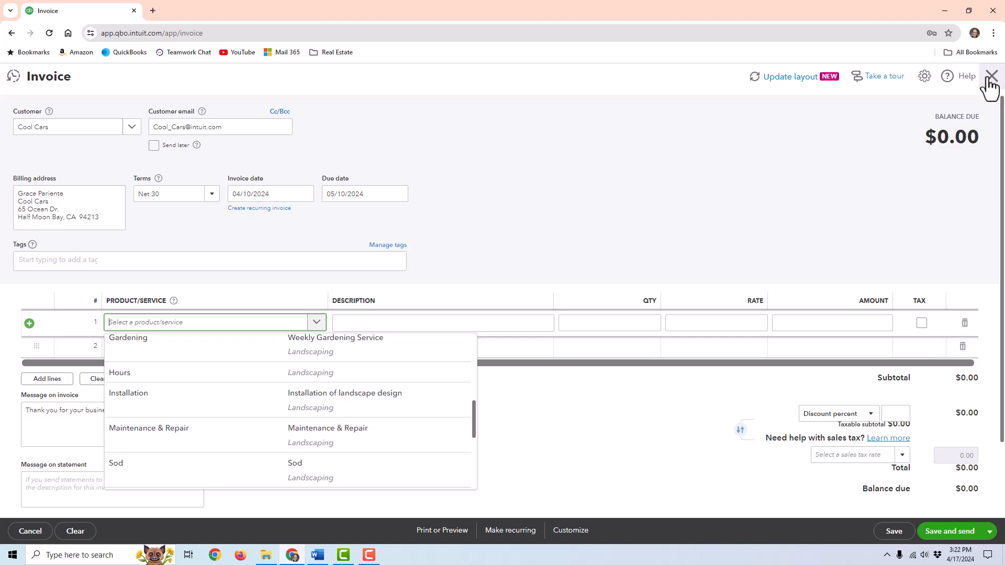
pyautogui.click(991, 77)
# - Discard the unsaved invoice and make the Amazon customer inactive from the customer list
pyautogui.click(553, 319)
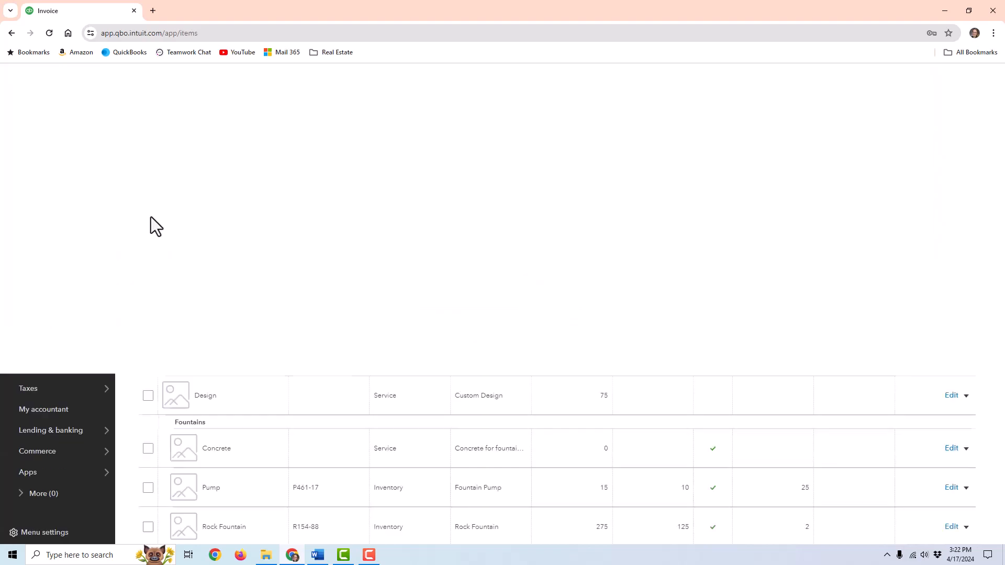
pyautogui.click(355, 140)
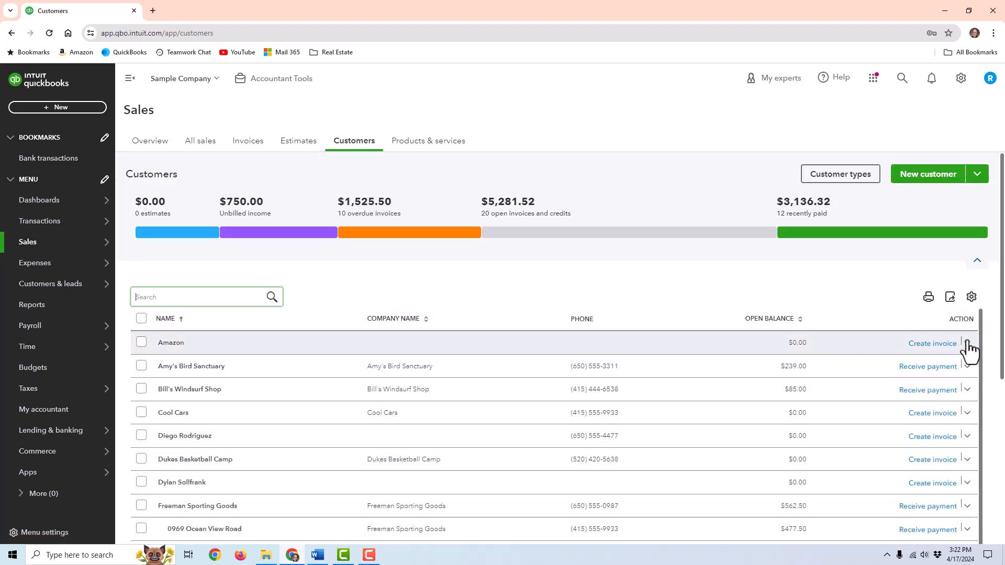
pyautogui.click(967, 344)
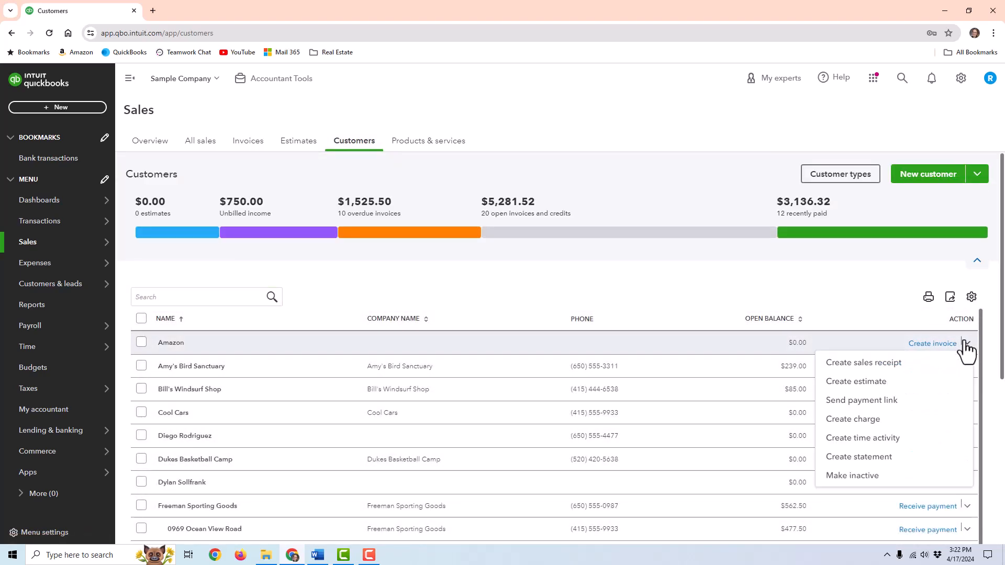
pyautogui.click(843, 476)
pyautogui.click(588, 371)
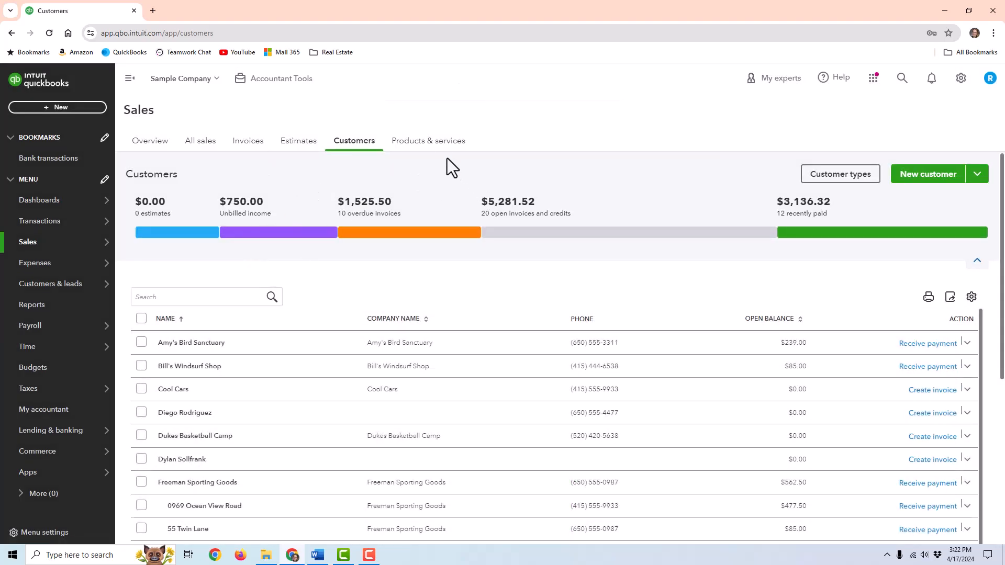
# - Go to the Products and Services list and start a new item
pyautogui.click(428, 140)
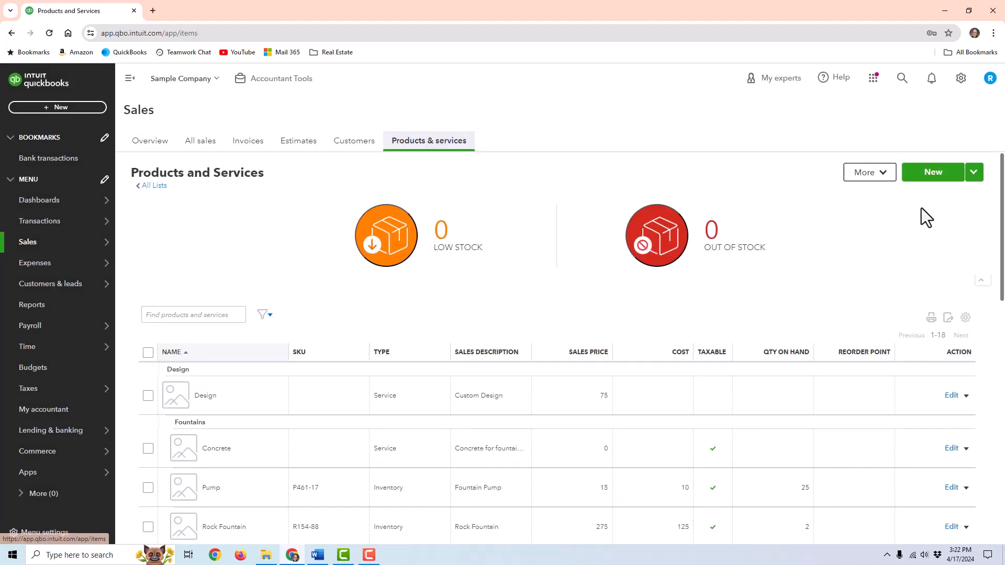
pyautogui.click(940, 174)
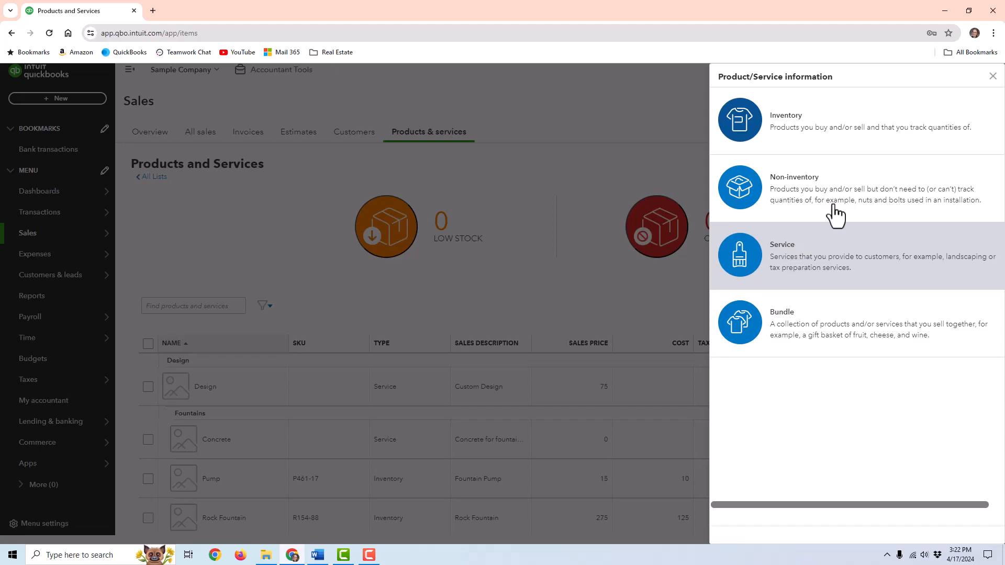
# - Make the new item a Service named 'Monthly Consulting Services' with income account Services
pyautogui.click(834, 260)
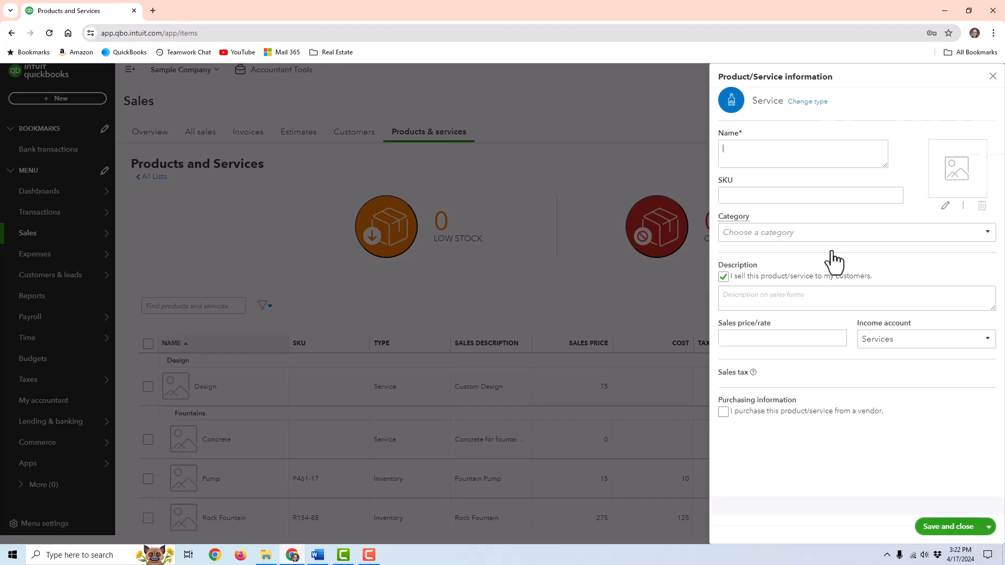
pyautogui.click(795, 144)
pyautogui.write('Monthly')
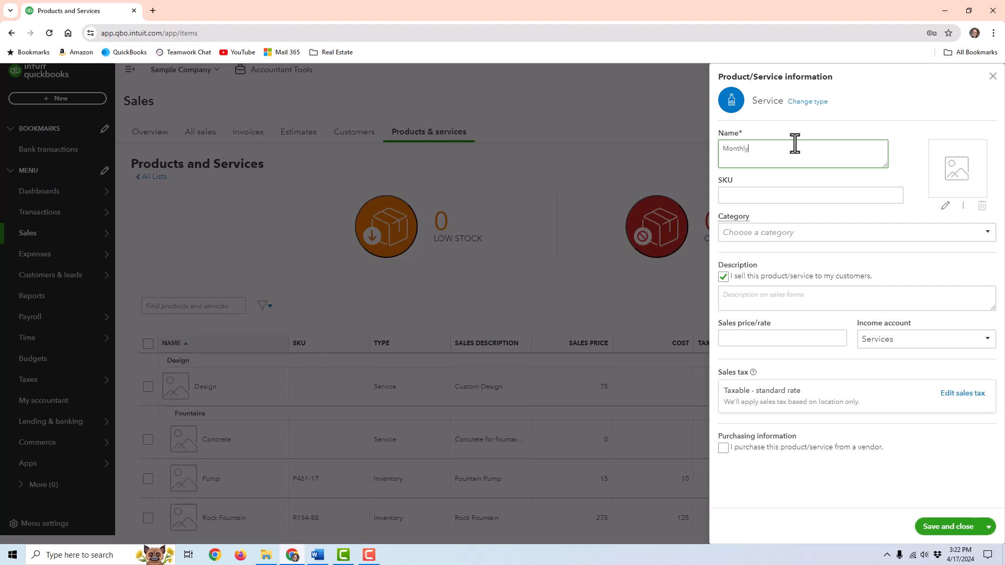
pyautogui.write(' Consulting Services')
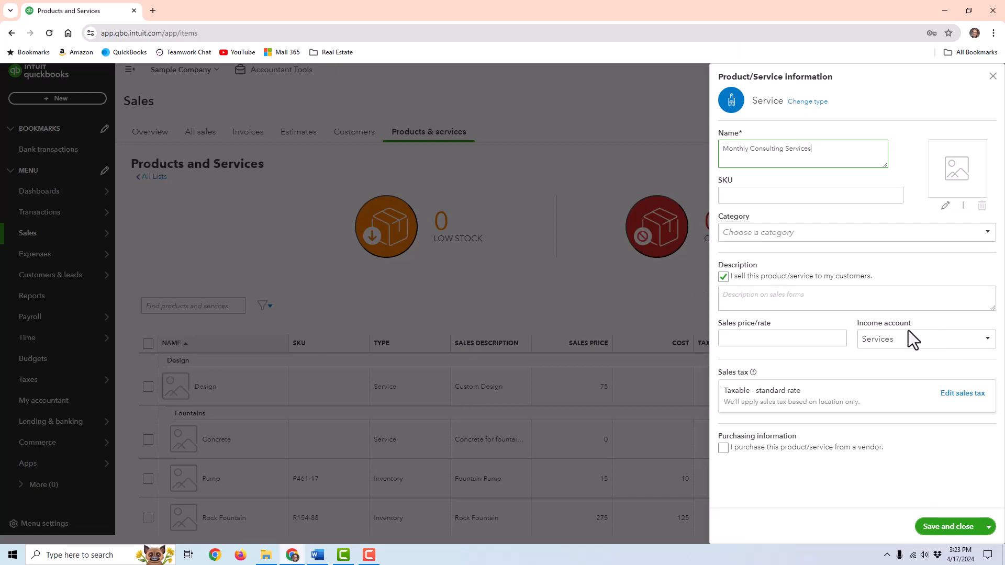
pyautogui.click(909, 344)
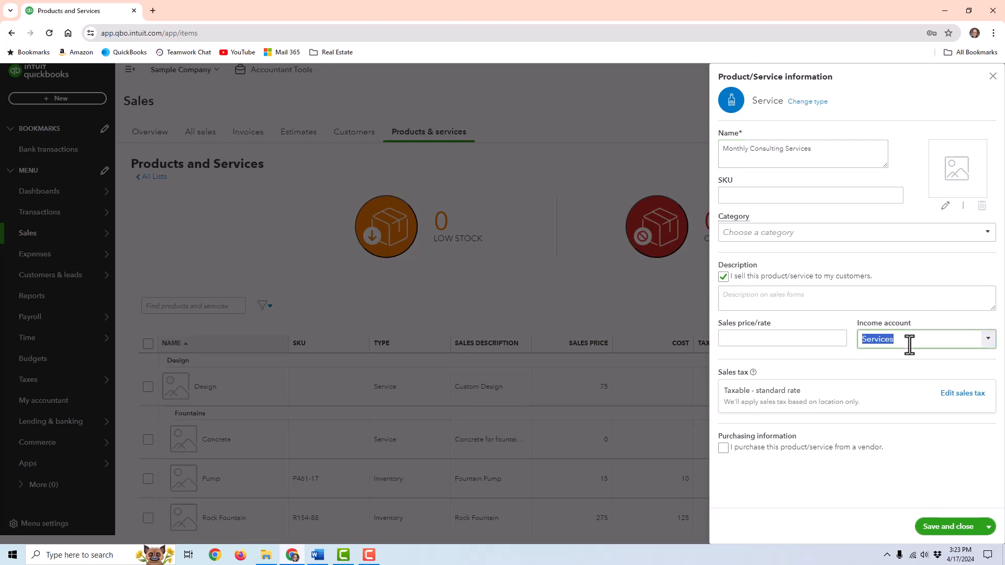
pyautogui.click(982, 340)
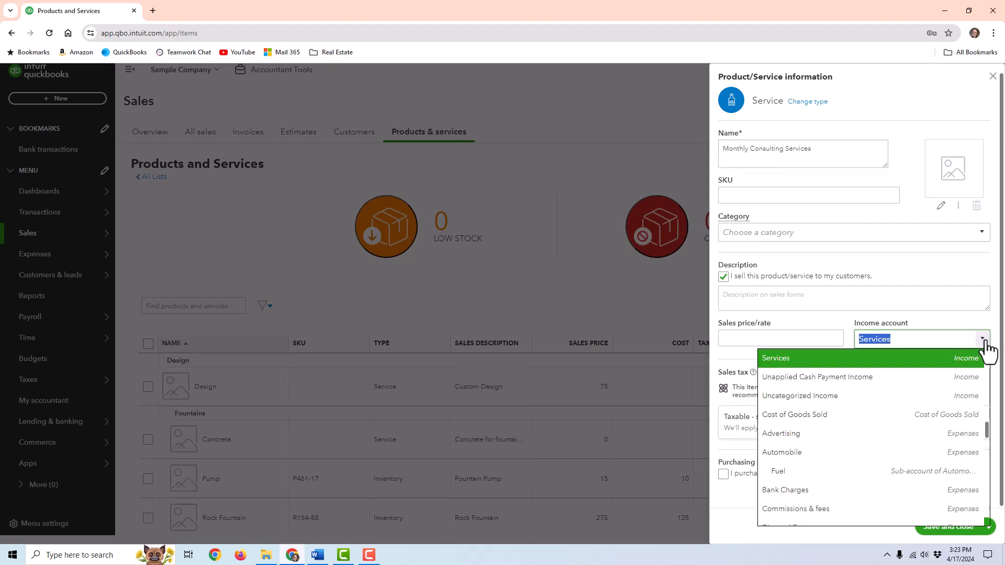
pyautogui.click(982, 340)
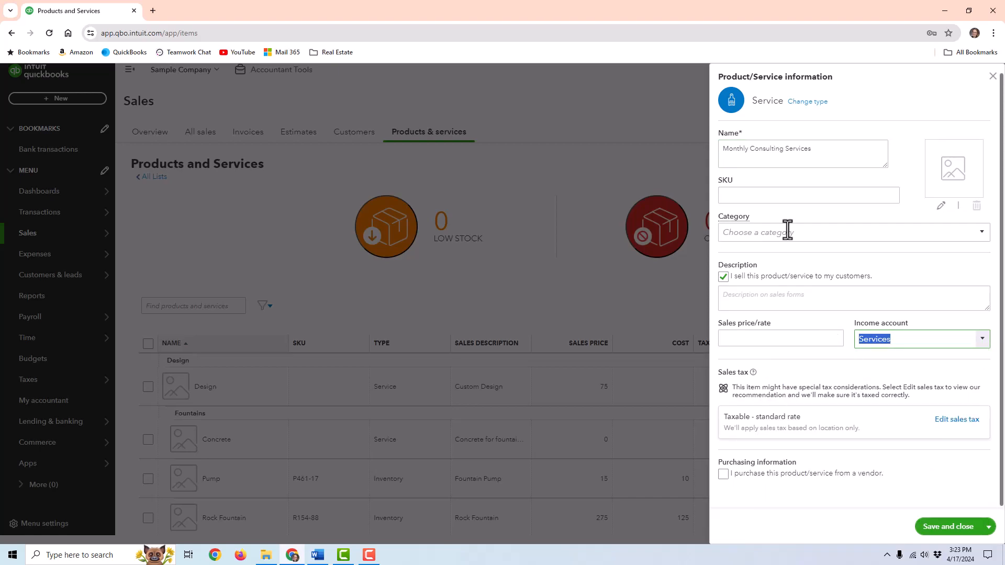
pyautogui.click(764, 302)
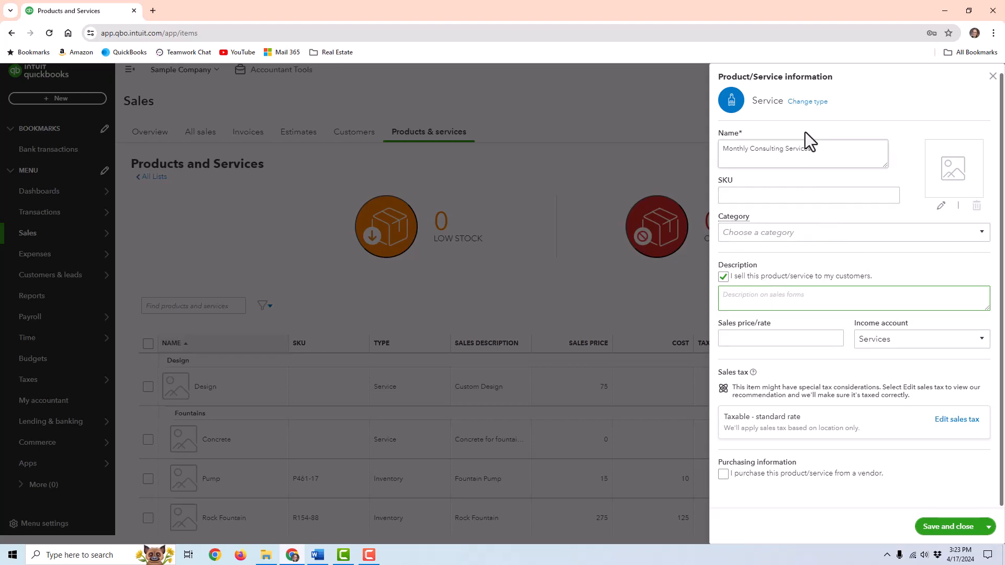
# - Shorten the name to 'Consulting Services', describe it 'Monthly Consulting Services', leave vendor purchasing off
pyautogui.moveTo(751, 151); pyautogui.dragTo(705, 149)
pyautogui.press('BackSpace')
pyautogui.click(785, 291)
pyautogui.write('Monthly Consulting Services')
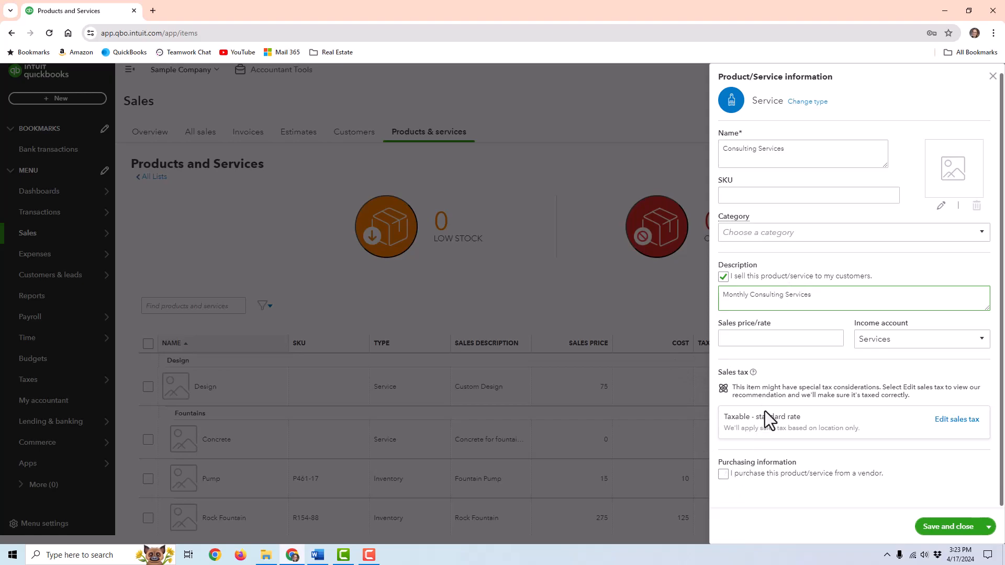
pyautogui.click(756, 472)
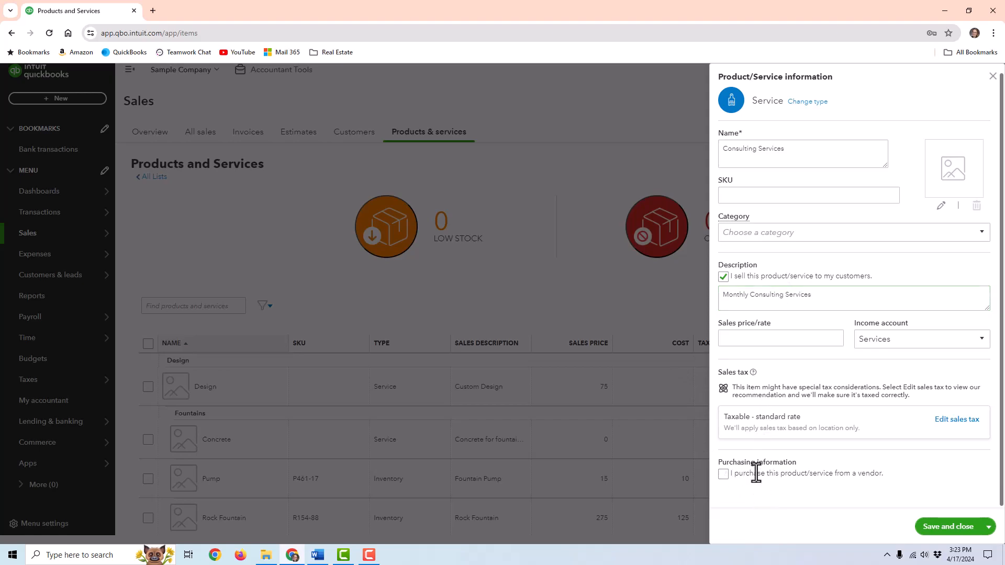
pyautogui.click(724, 474)
pyautogui.scroll(-2, 853, 382)
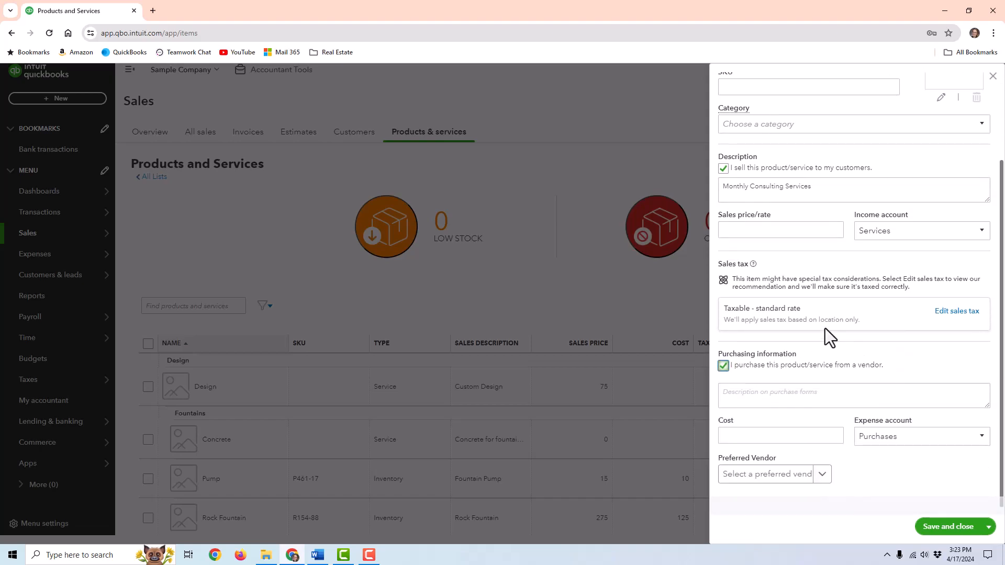
pyautogui.click(727, 368)
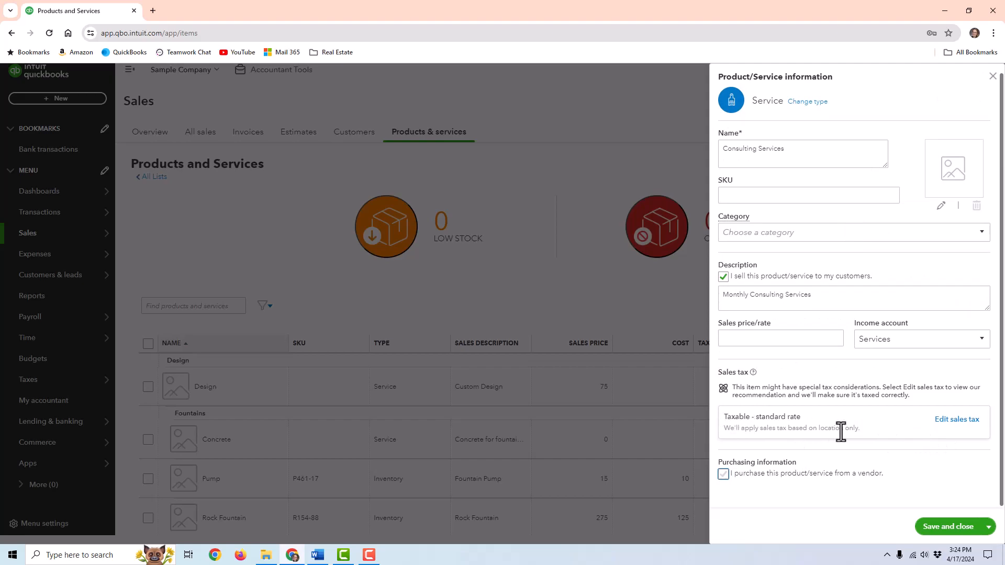
# - Set Consulting Services' sales tax to Nontaxable and save and close the item
pyautogui.click(938, 419)
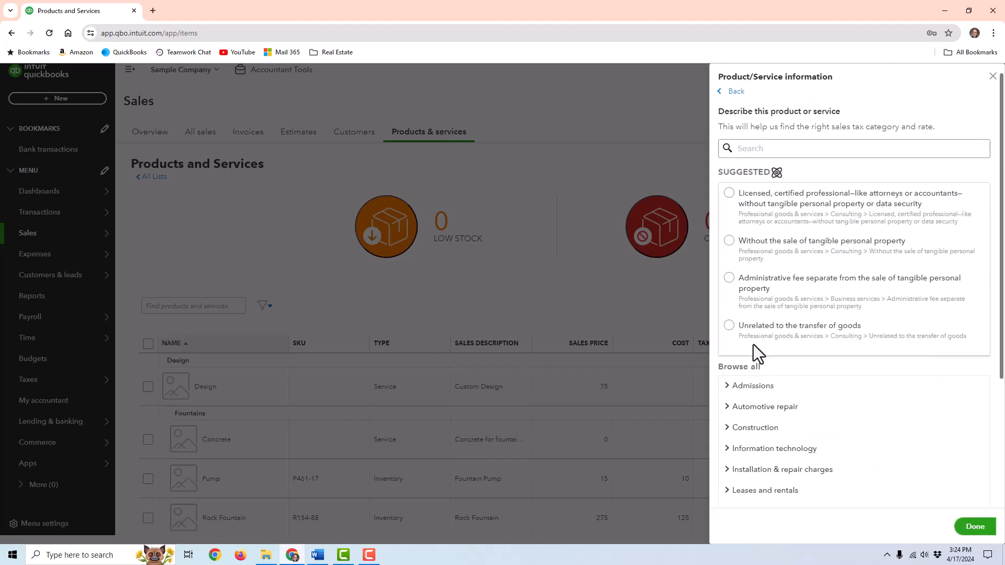
pyautogui.scroll(-5, 789, 347)
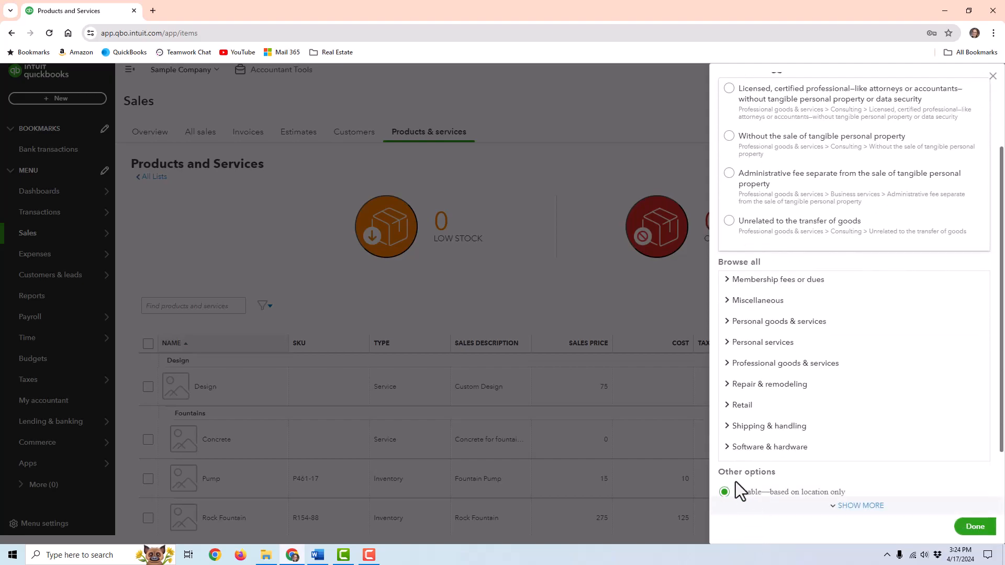
pyautogui.scroll(-2, 764, 478)
pyautogui.click(725, 444)
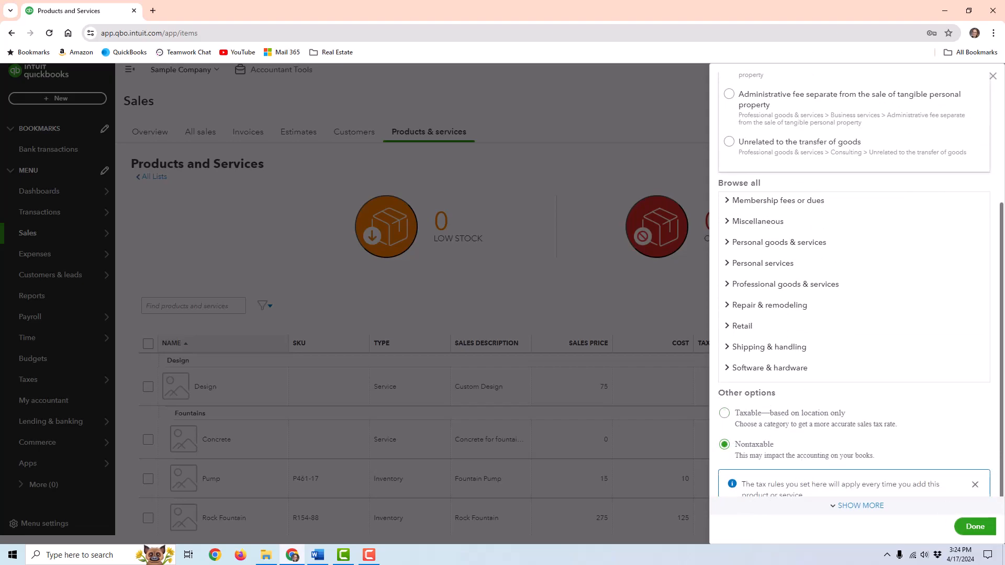
pyautogui.click(976, 526)
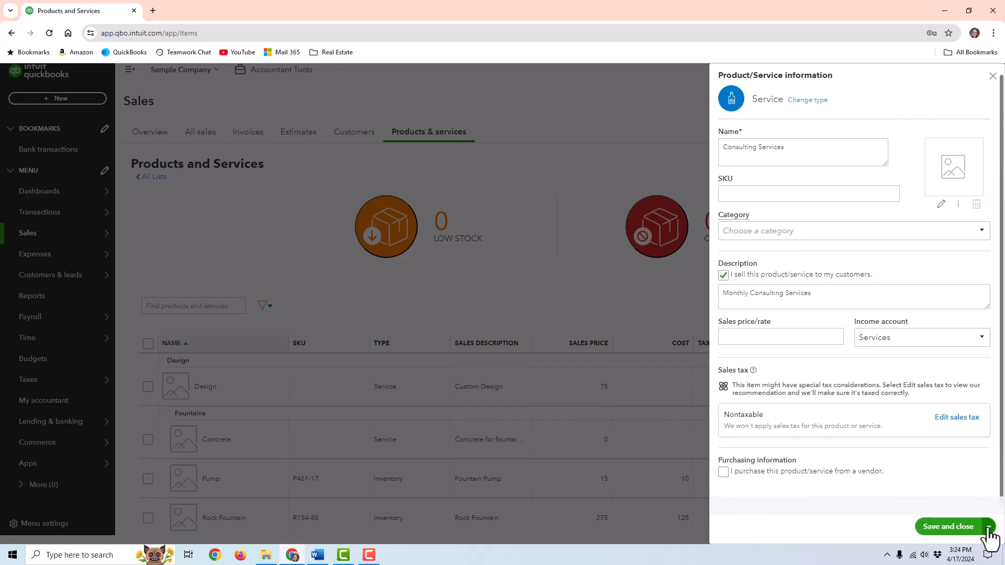
pyautogui.click(948, 526)
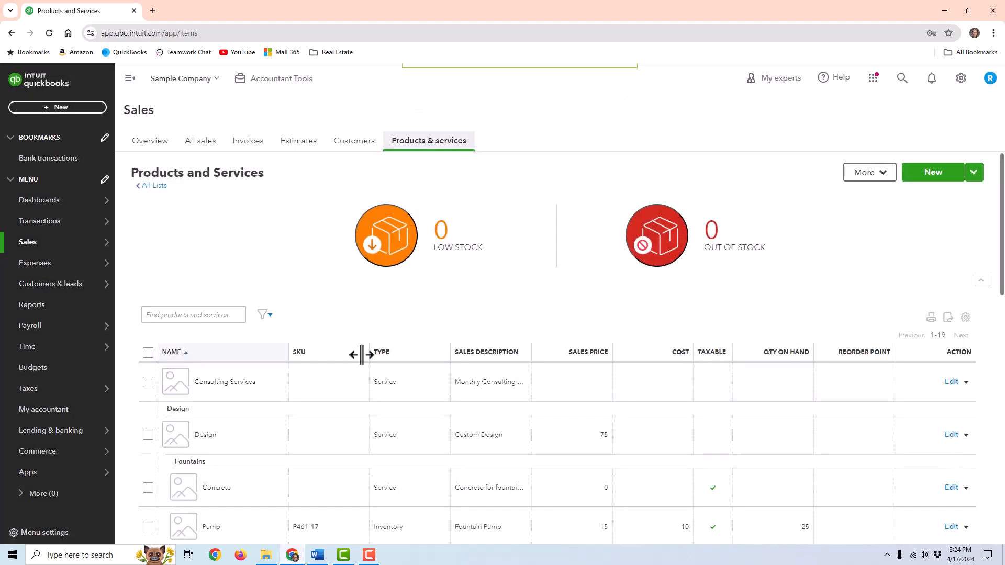
# - View a customer's record with its paid $337.50 sales receipt, then the + New menu
pyautogui.scroll(-2, 352, 321)
pyautogui.scroll(2, 543, 319)
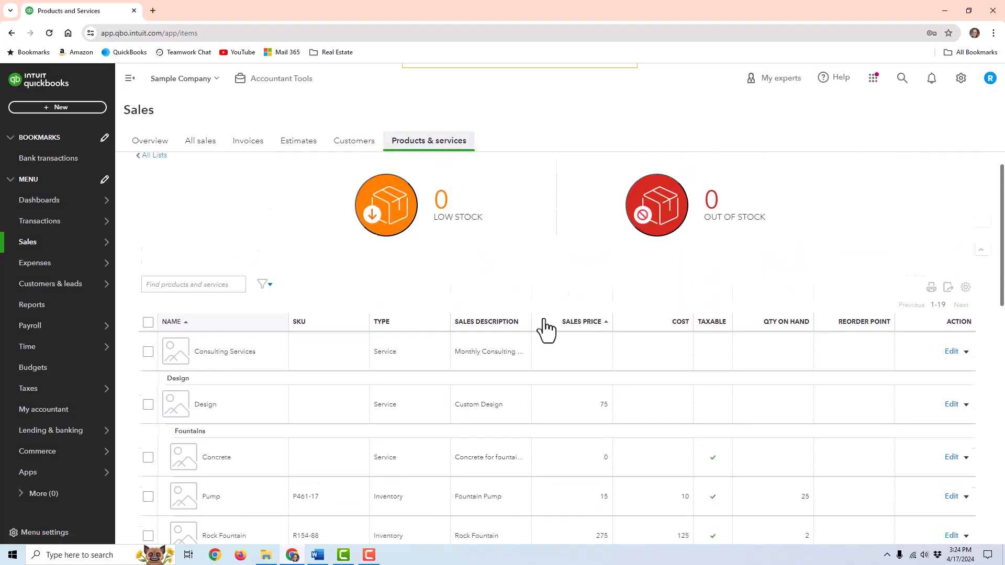
pyautogui.click(345, 152)
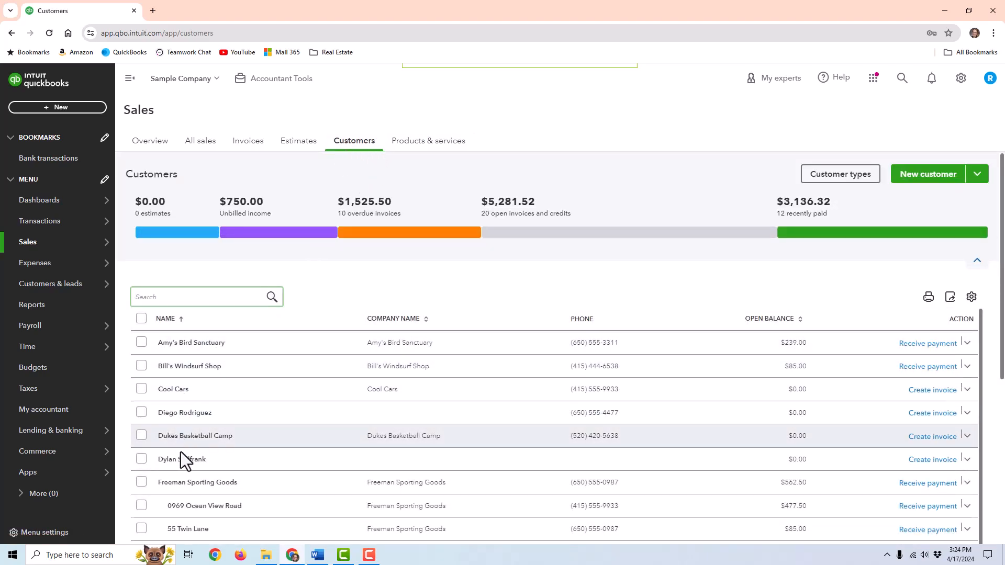
pyautogui.click(190, 461)
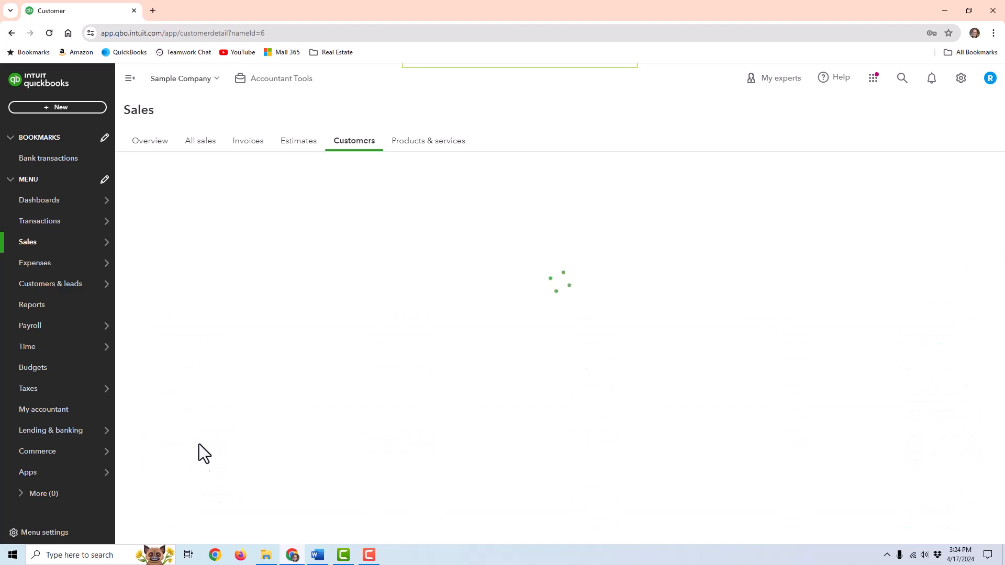
pyautogui.click(50, 107)
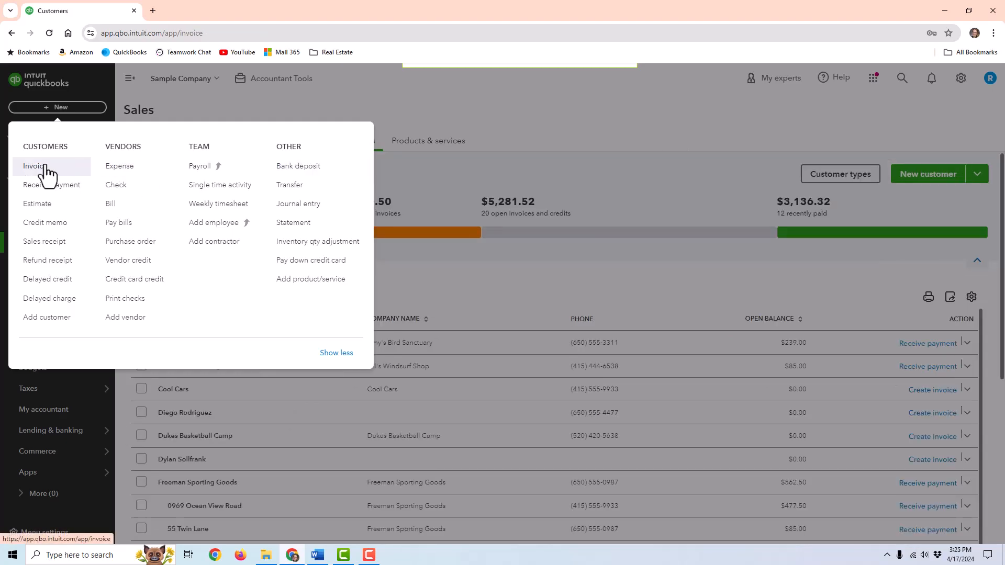
# - Start an invoice for the sample customer, trying Net 15 before settling on Net 30 terms
pyautogui.click(46, 171)
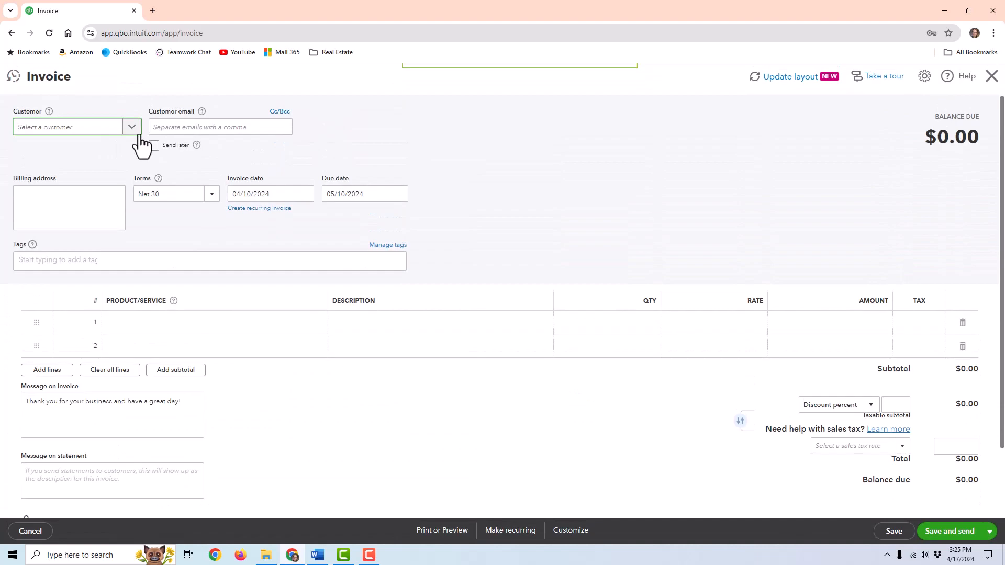
pyautogui.click(138, 135)
pyautogui.write('dyl')
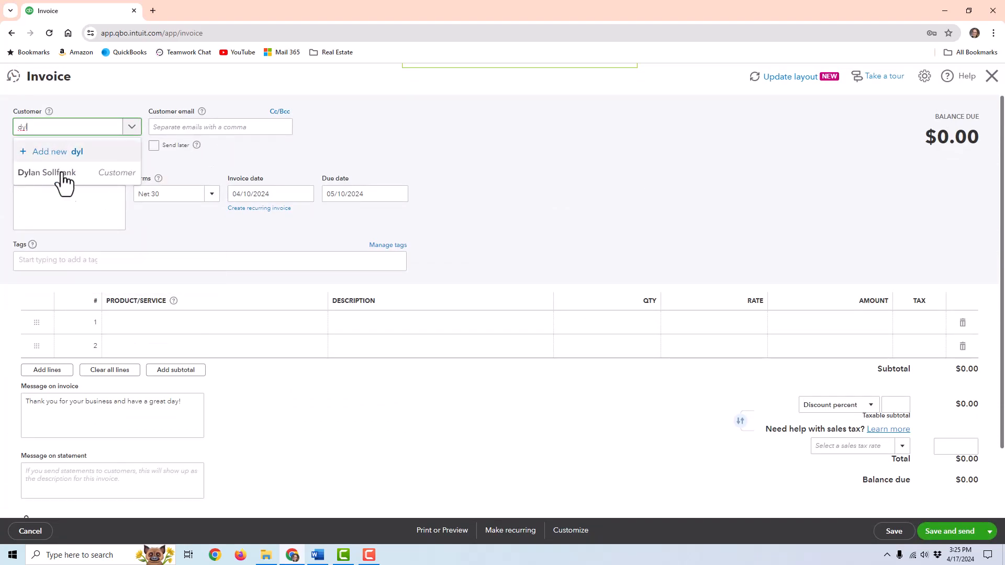
pyautogui.click(81, 177)
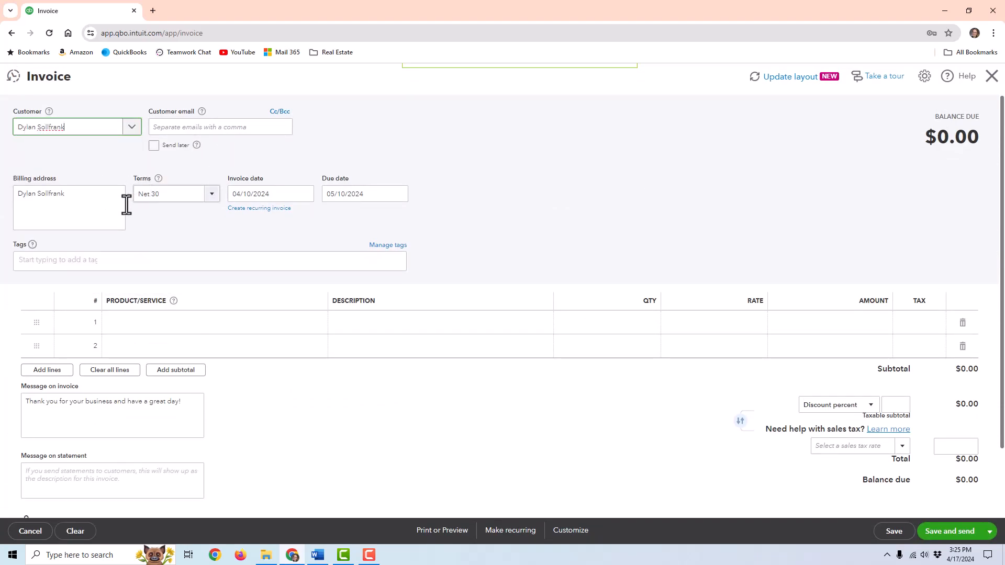
pyautogui.click(212, 194)
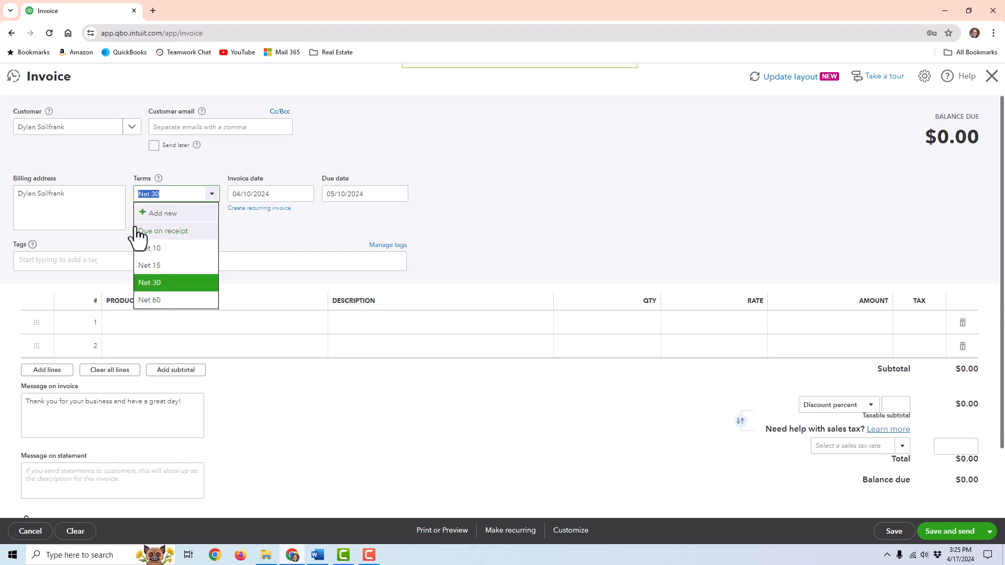
pyautogui.press('BackSpace')
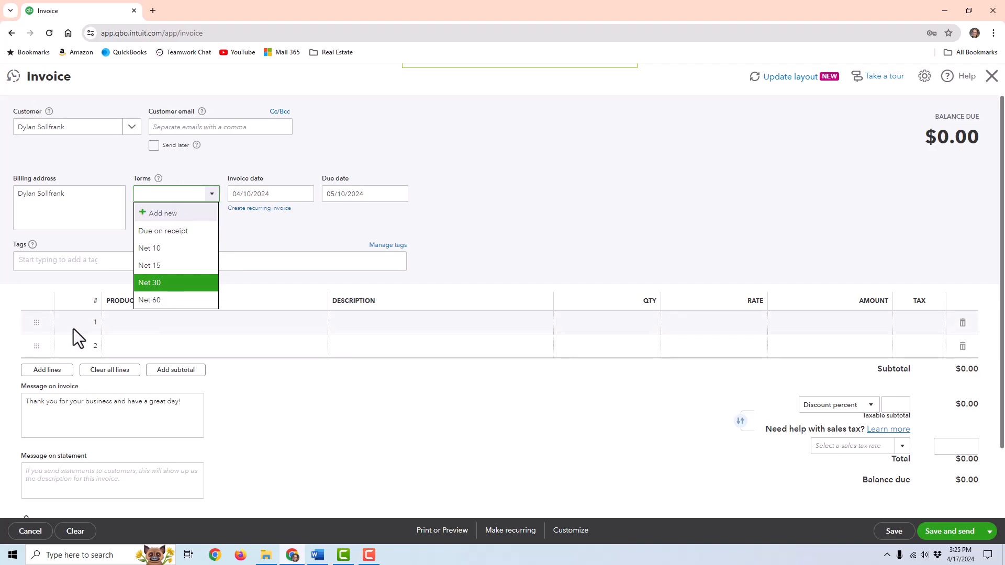
pyautogui.click(162, 265)
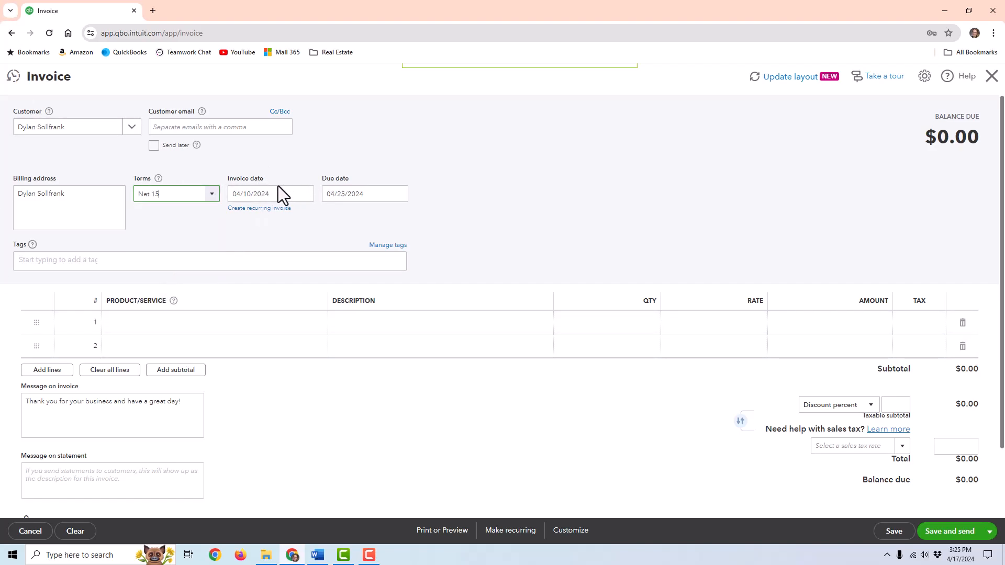
pyautogui.click(210, 194)
pyautogui.click(152, 287)
# - Add Consulting Services as line 1 at a rate of 750
pyautogui.click(180, 329)
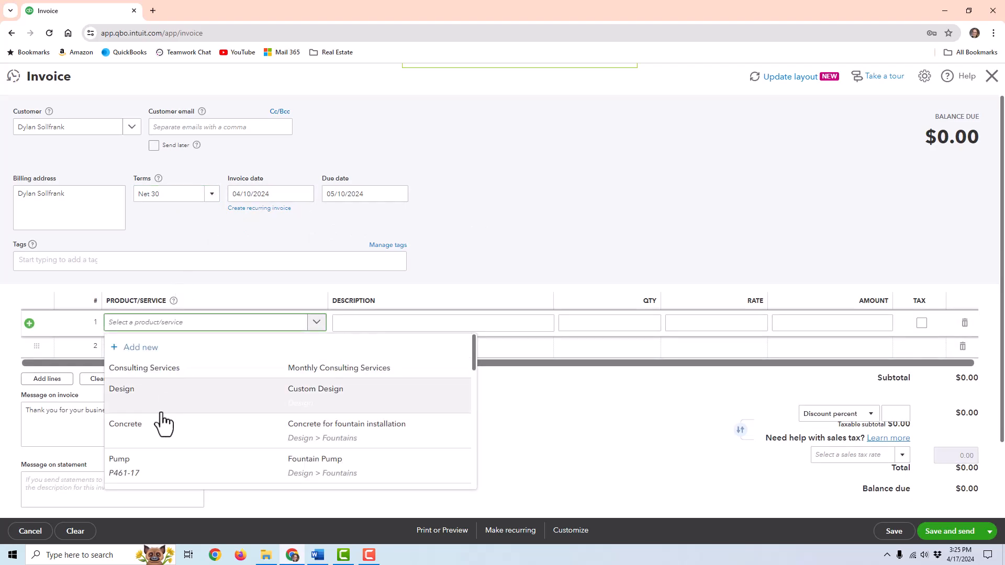
pyautogui.click(214, 370)
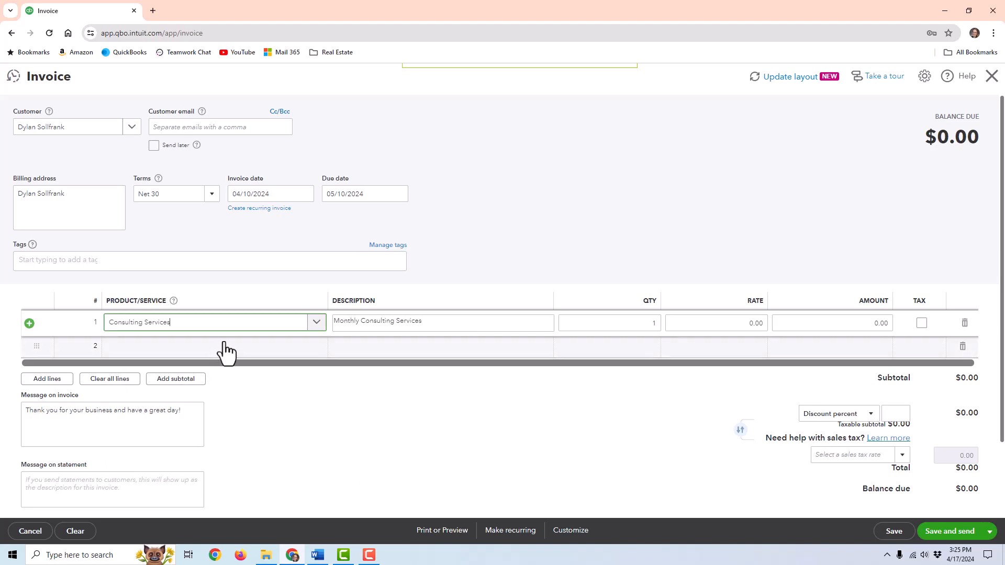
pyautogui.click(717, 323)
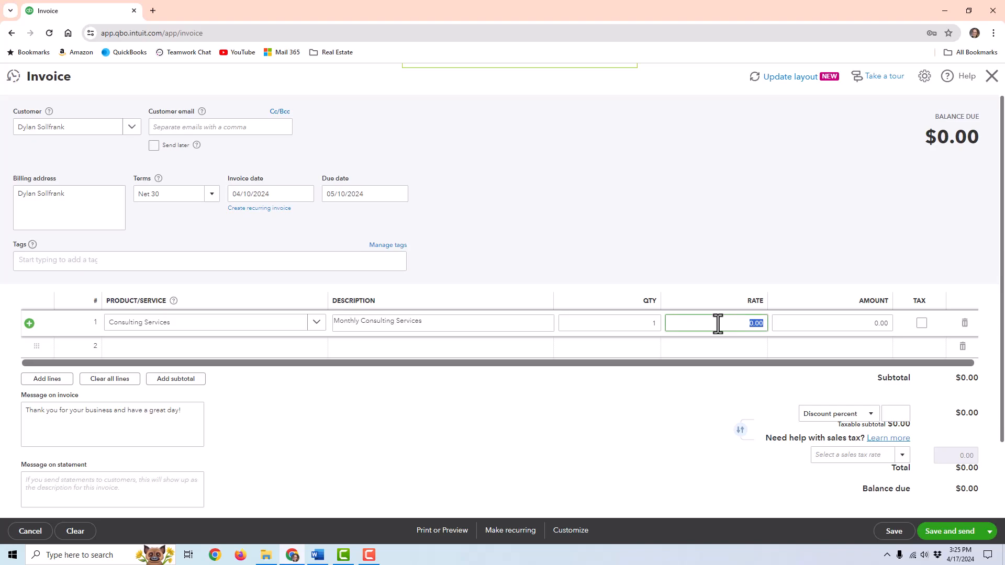
pyautogui.write('750')
pyautogui.press('Tab')
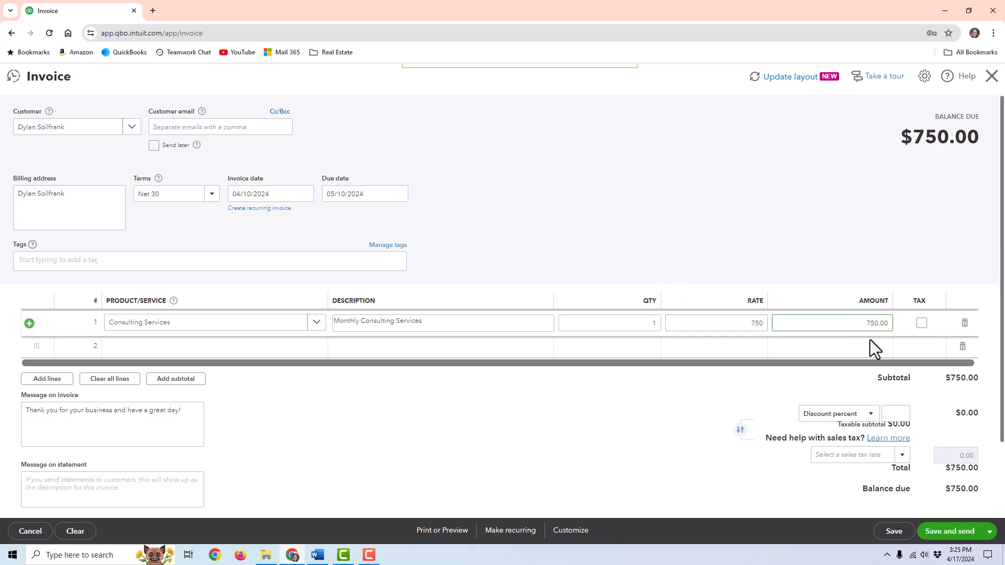
# - Try a 5% discount, then remove it so the total returns to $750.00
pyautogui.click(866, 418)
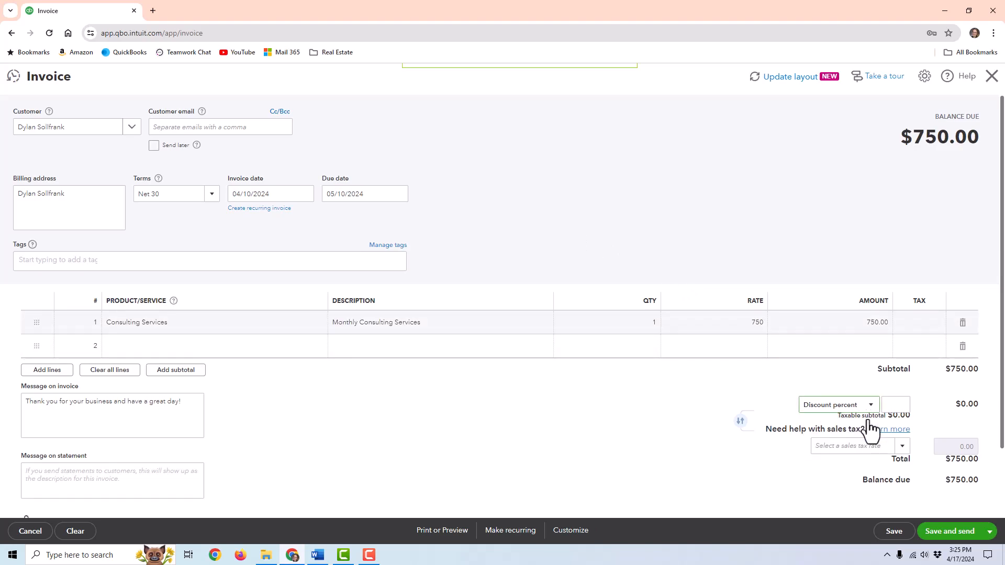
pyautogui.click(893, 408)
pyautogui.press('Tab')
pyautogui.click(890, 395)
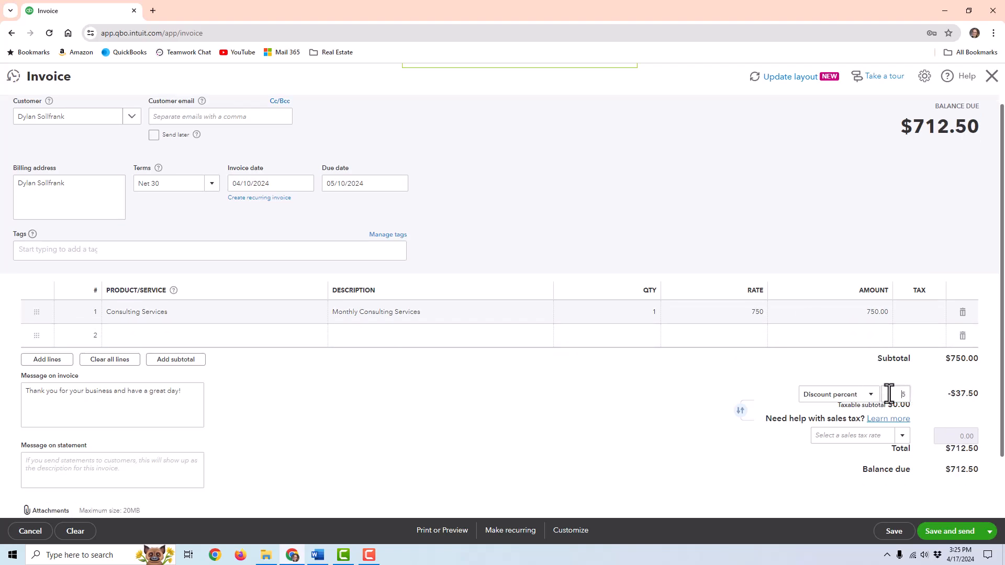
pyautogui.press('Tab')
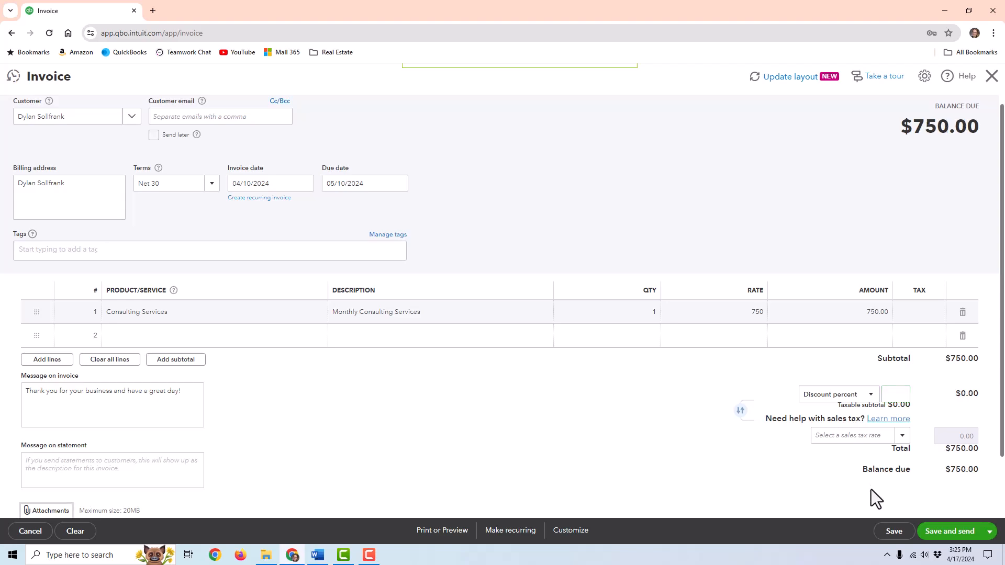
pyautogui.scroll(-1, 105, 356)
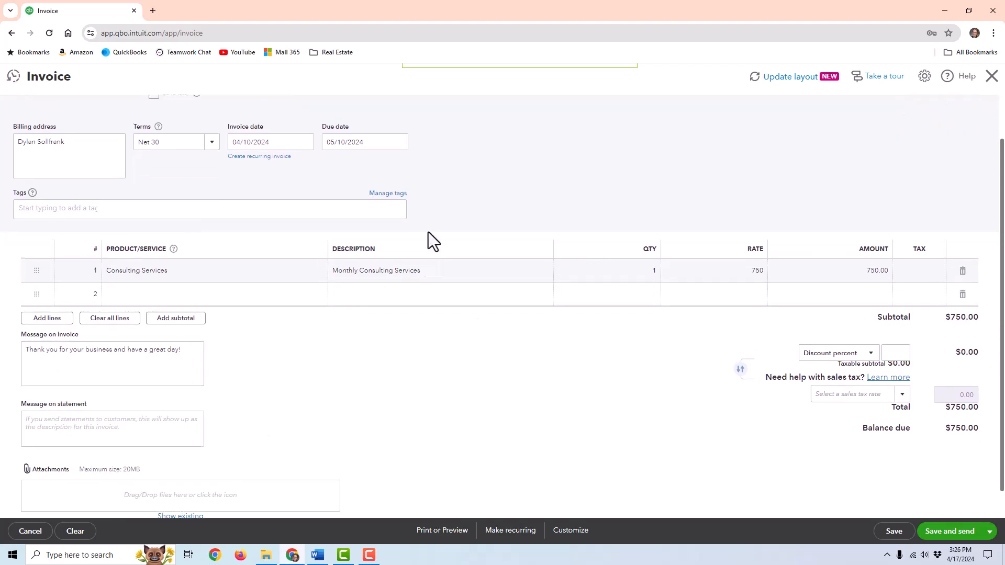
pyautogui.scroll(1, 450, 238)
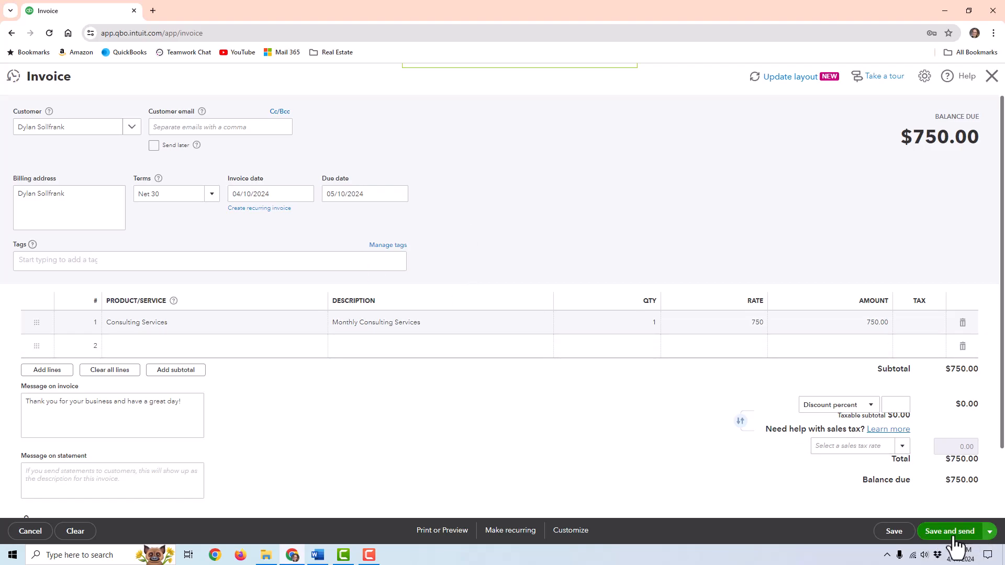
# - Enter the customer's e-mail address and save invoice #1038 for sending
pyautogui.click(950, 531)
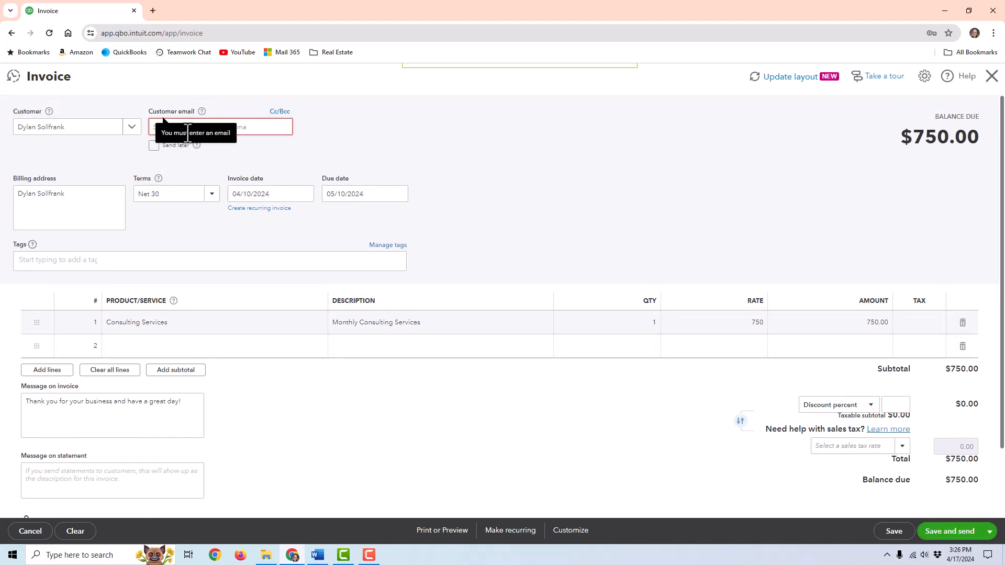
pyautogui.click(253, 134)
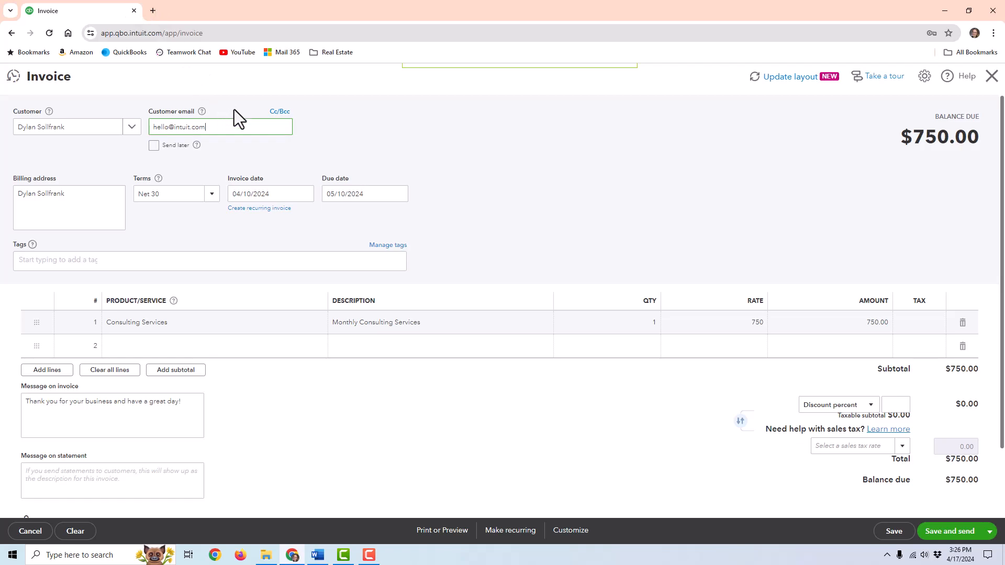
pyautogui.click(952, 536)
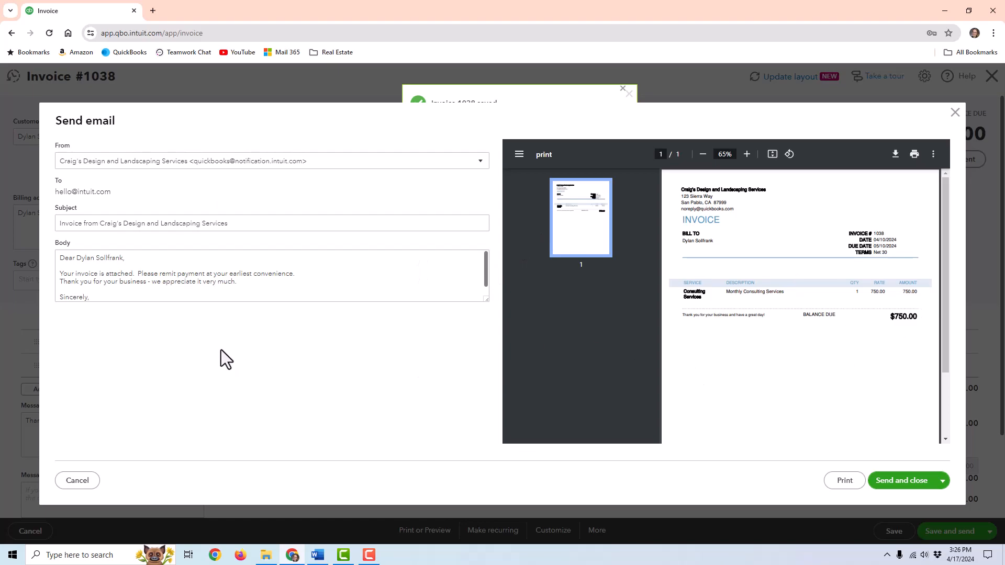
# - Scroll through the body text of the invoice #1038 e-mail to review its message
pyautogui.scroll(-1, 137, 275)
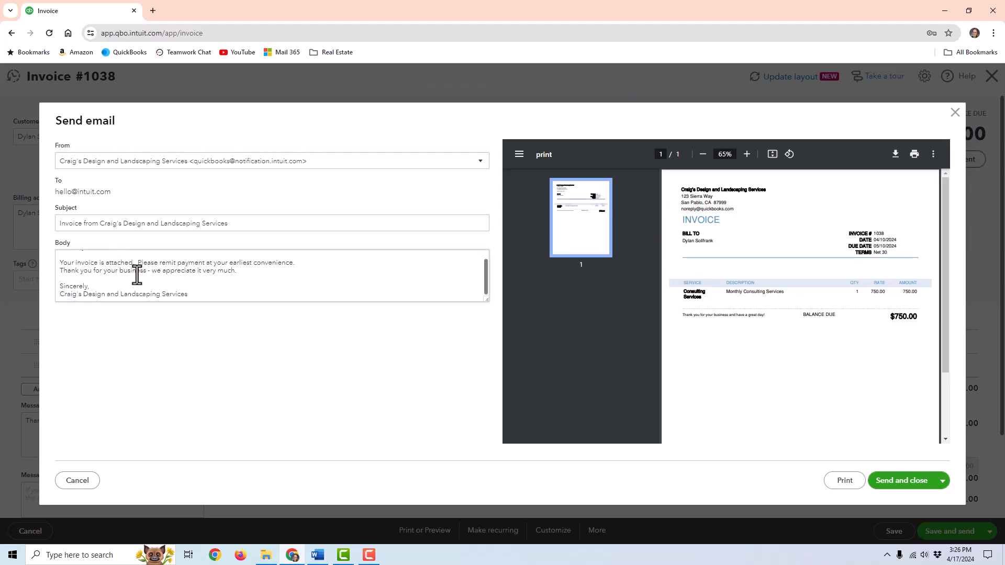
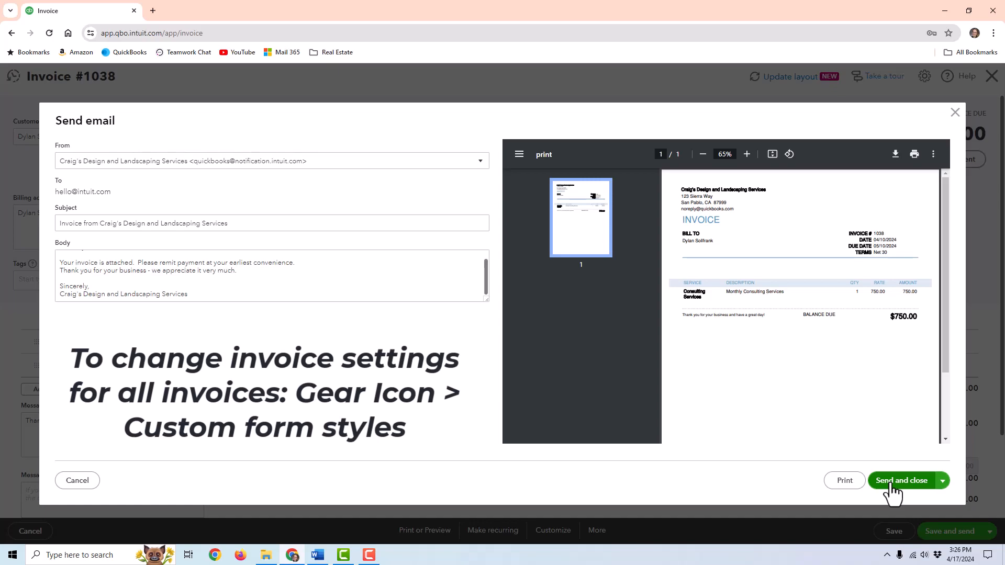
# - Skip emailing and save and close invoice 1038 for $750.00
pyautogui.click(956, 114)
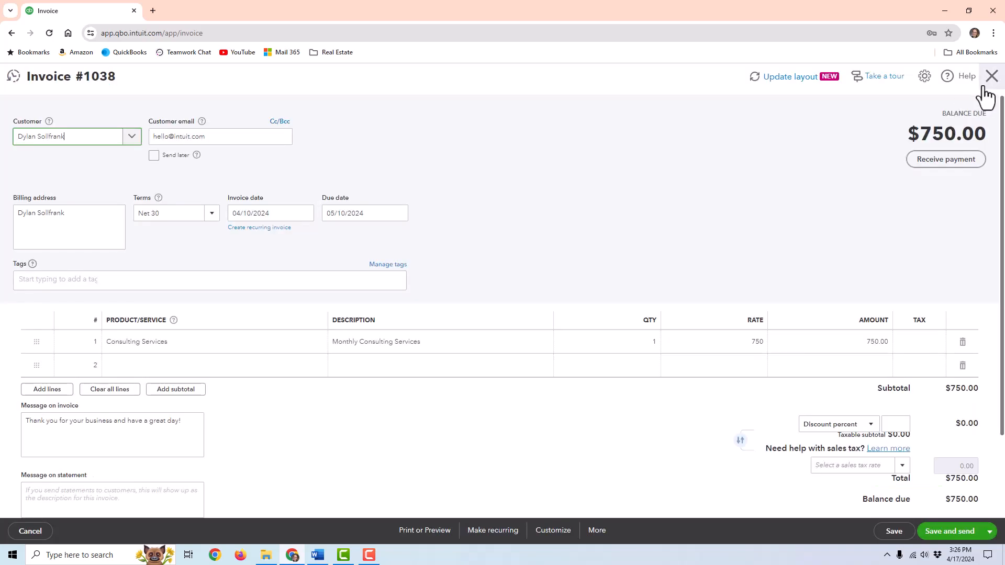
pyautogui.click(989, 531)
pyautogui.click(935, 498)
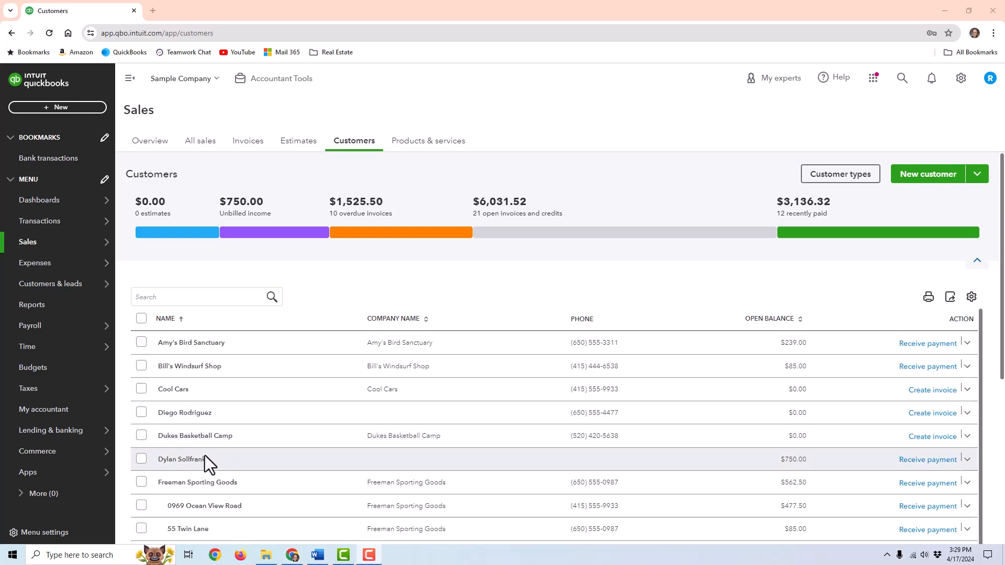
# - On the customer's page, review invoice 1038's summary and its More actions list, then close it
pyautogui.click(203, 456)
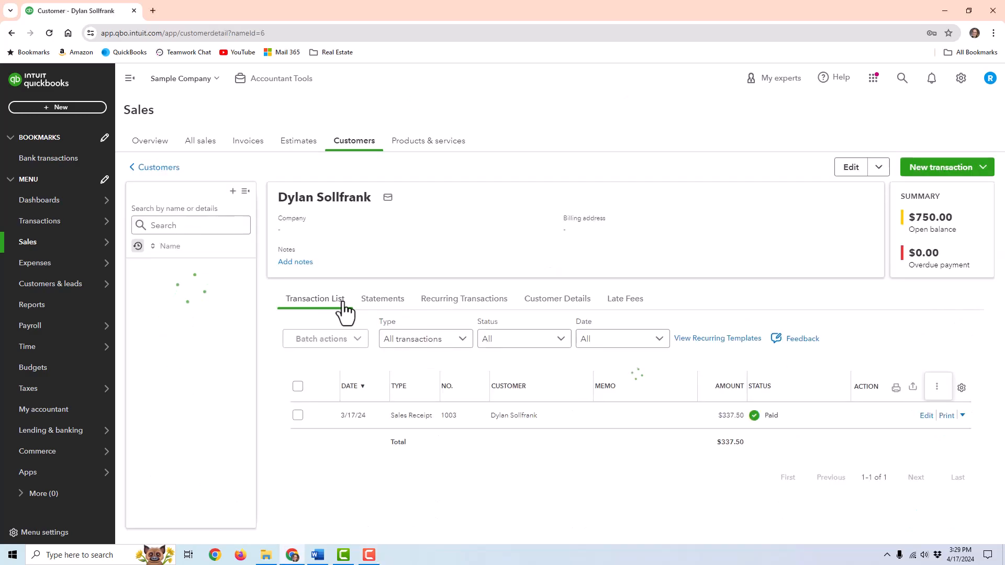
pyautogui.click(426, 417)
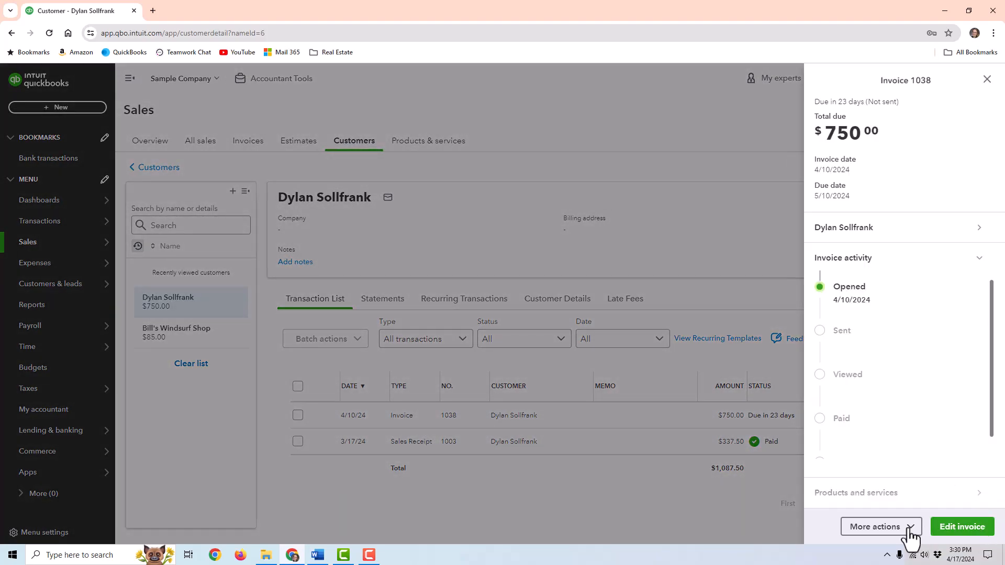
pyautogui.click(900, 533)
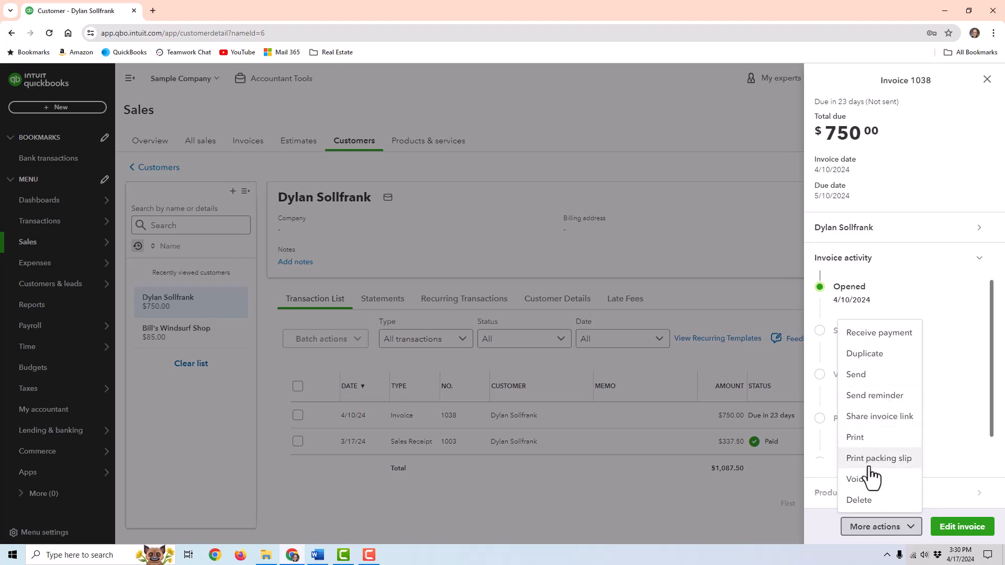
pyautogui.click(961, 145)
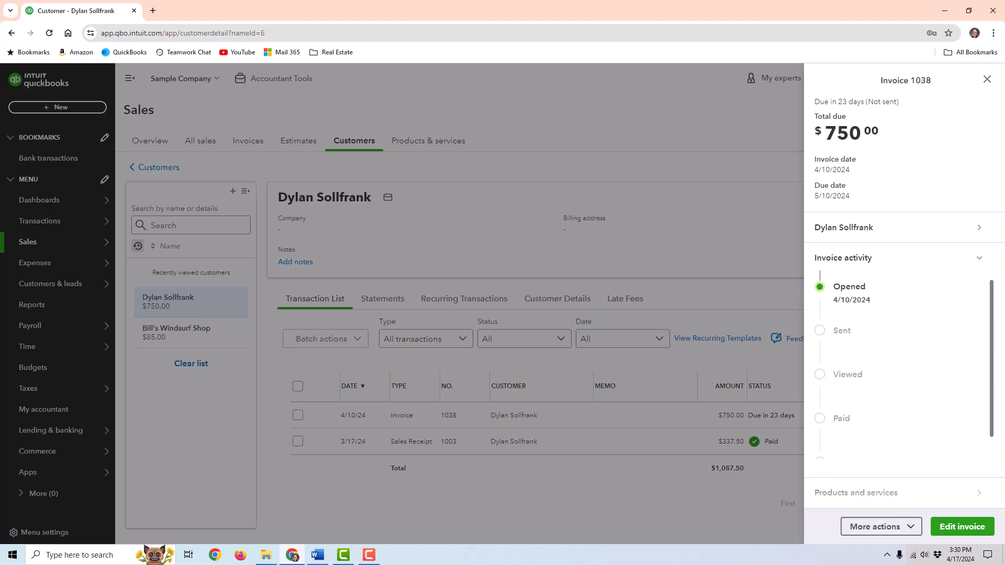
pyautogui.click(986, 79)
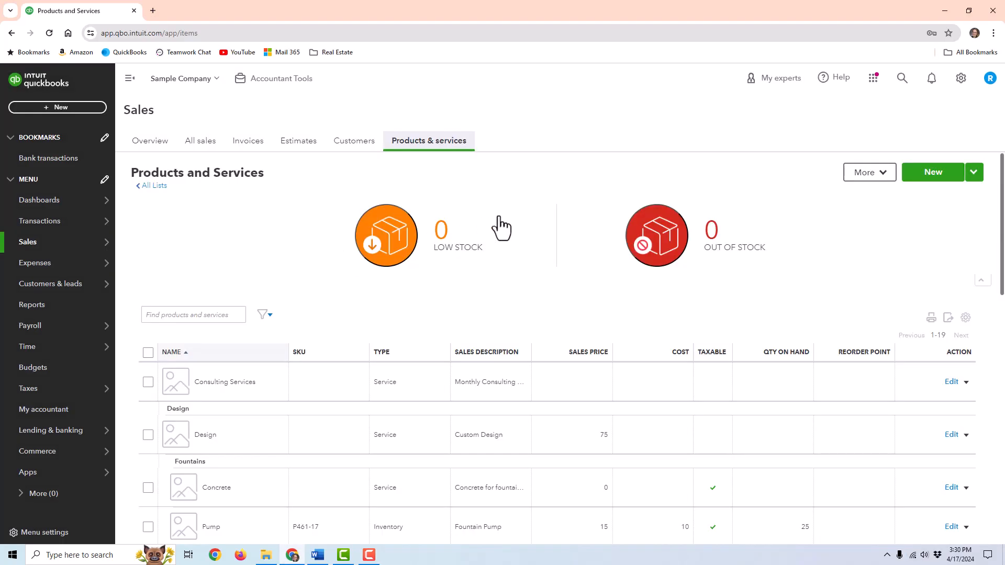
pyautogui.scroll(-2, 607, 251)
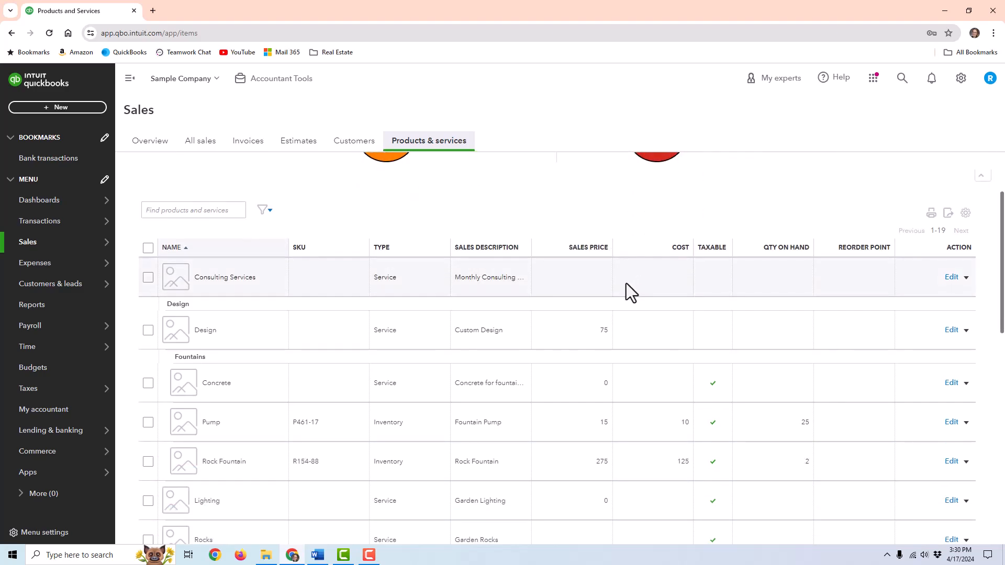
pyautogui.scroll(2, 557, 326)
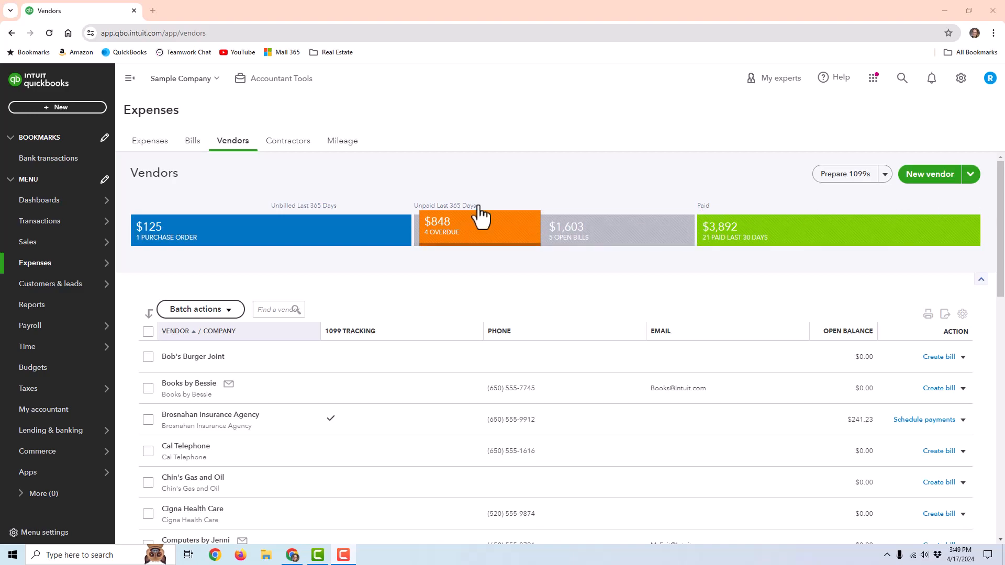
# - Look at the other ways to add vendors on the Vendors page, then dismiss them
pyautogui.moveTo(107, 249)
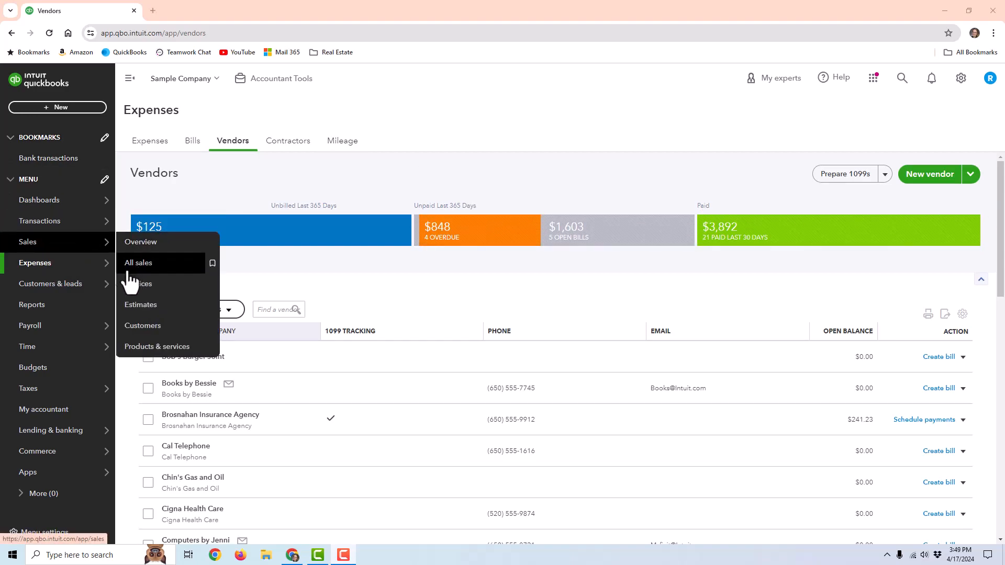
pyautogui.moveTo(87, 267)
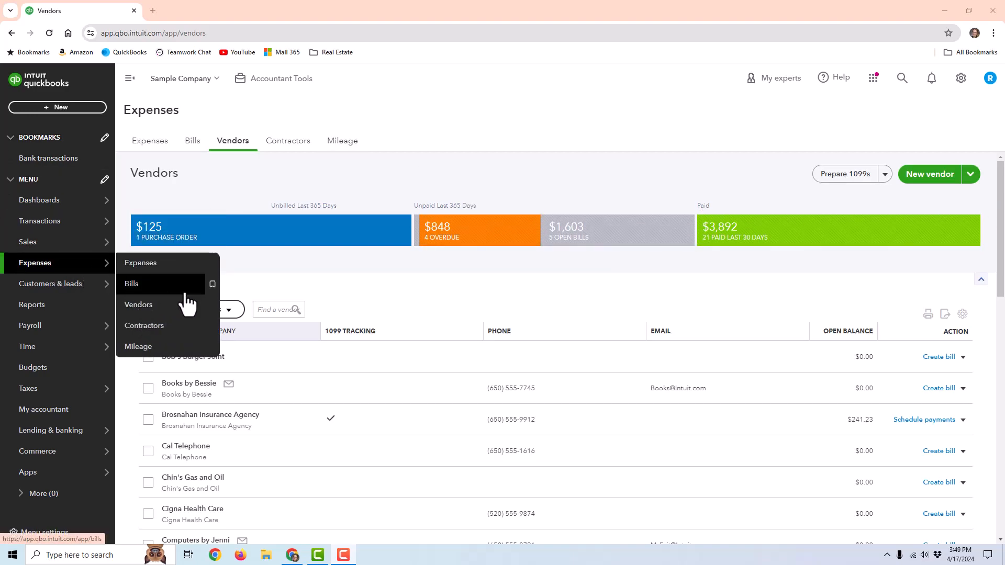
pyautogui.click(976, 179)
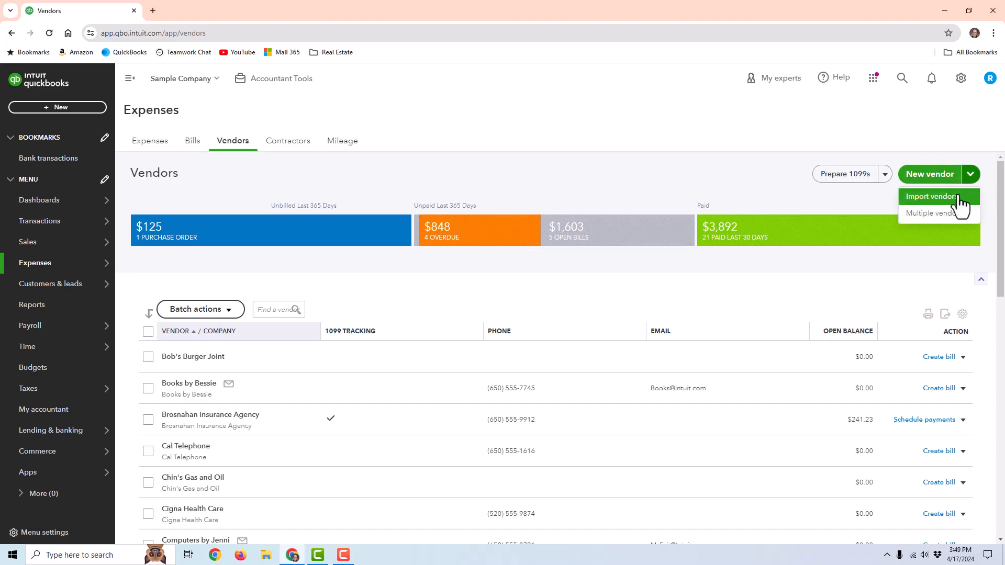
pyautogui.click(675, 181)
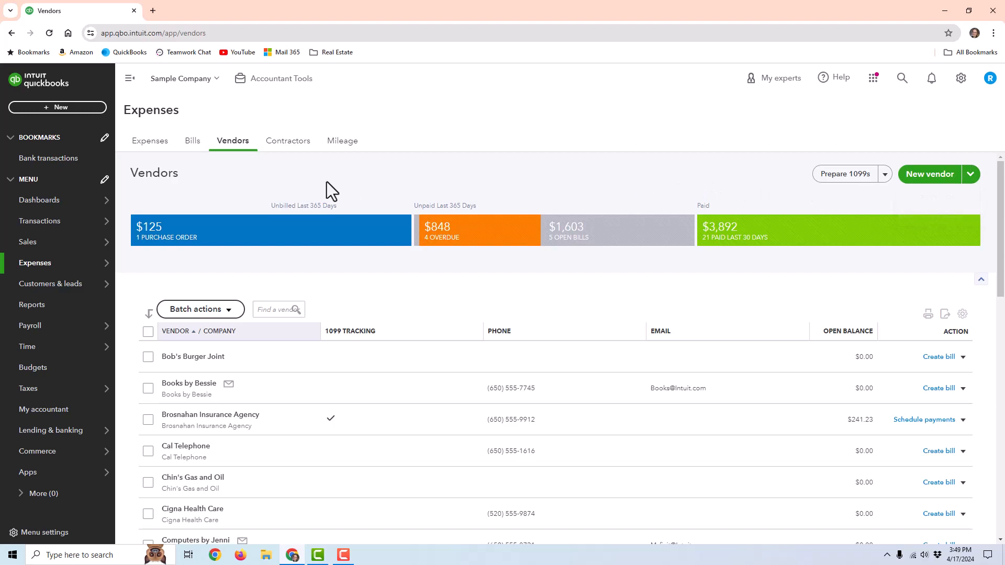
# - Go to the Bills tab under Expenses and choose Create bill from the Add bill menu
pyautogui.click(167, 142)
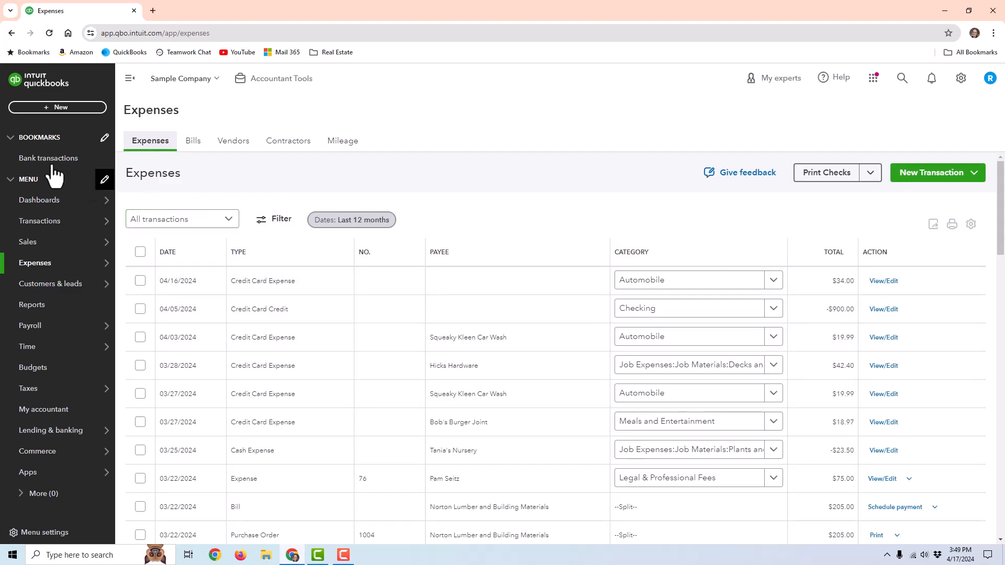
pyautogui.click(202, 145)
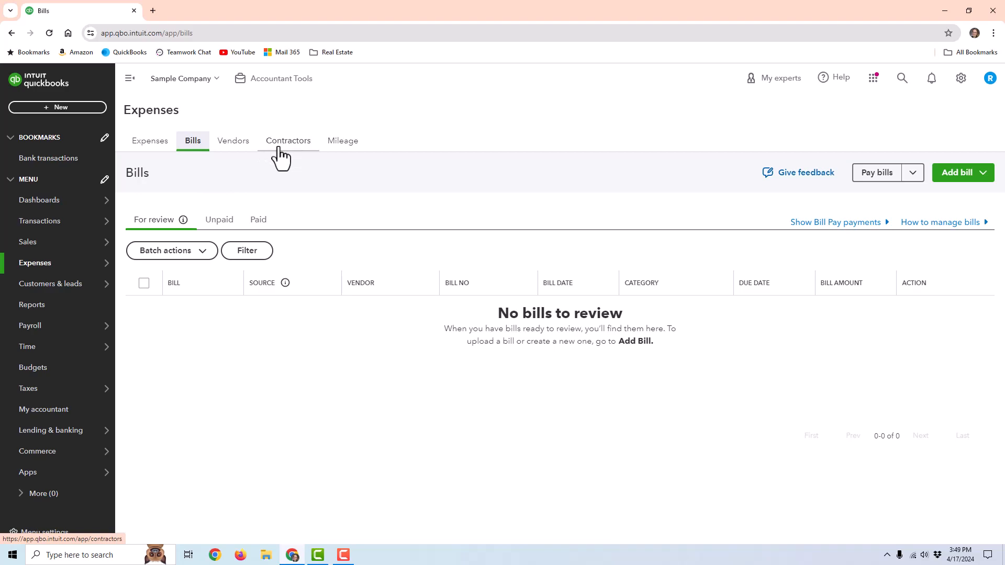
pyautogui.click(963, 173)
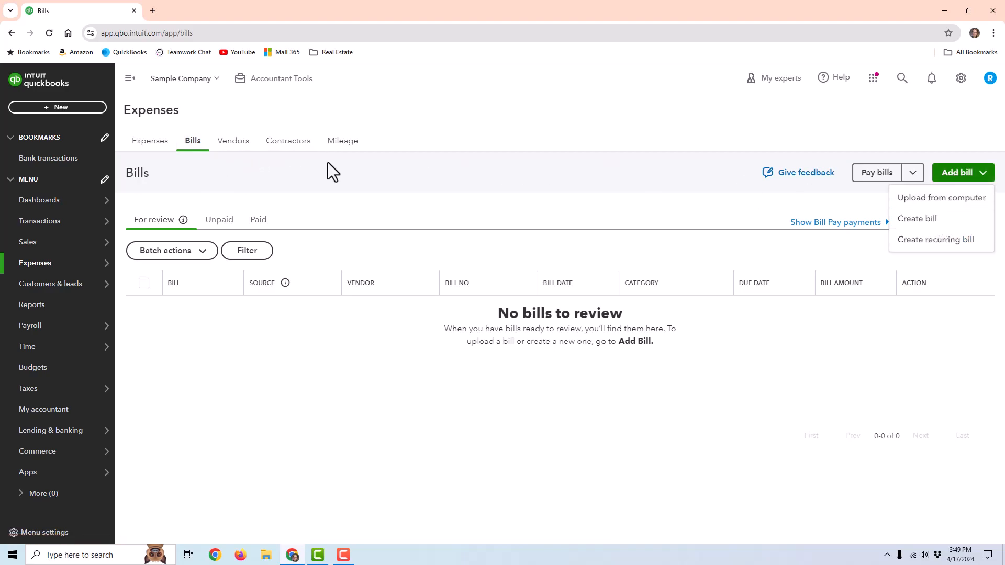
pyautogui.click(909, 220)
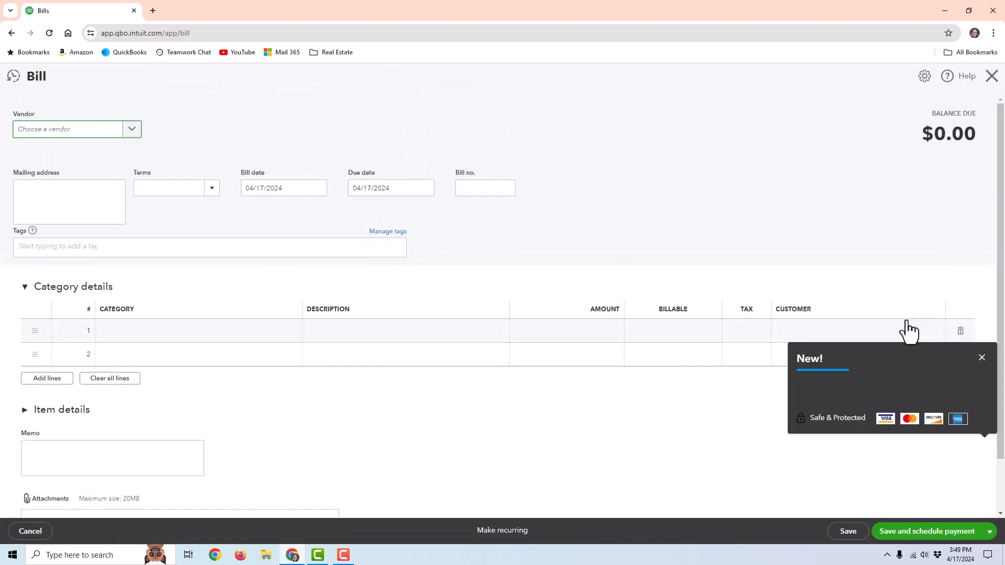
# - Dismiss the new-feature notice and look over the bill's category and item detail lines
pyautogui.click(983, 358)
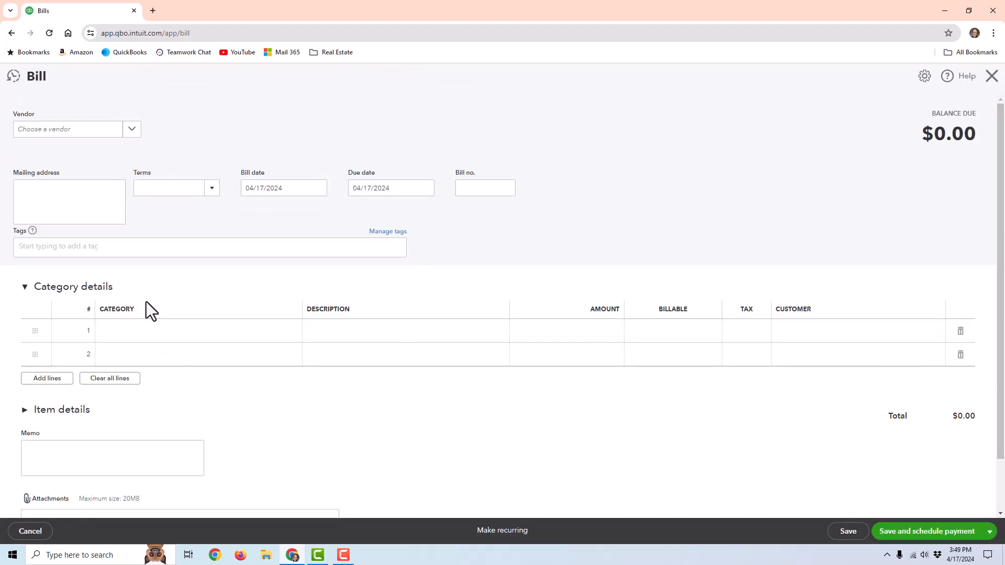
pyautogui.scroll(-2, 150, 316)
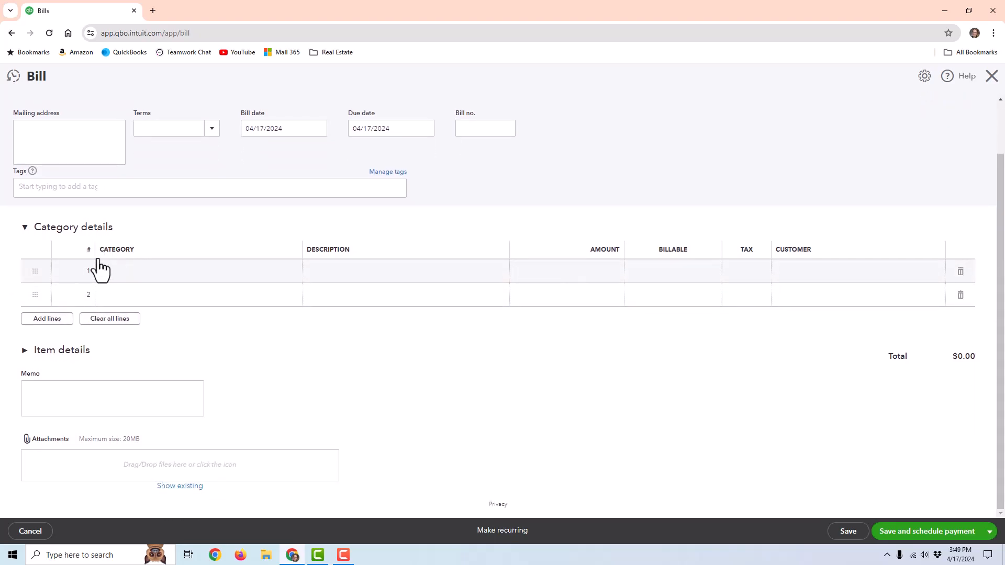
pyautogui.click(157, 272)
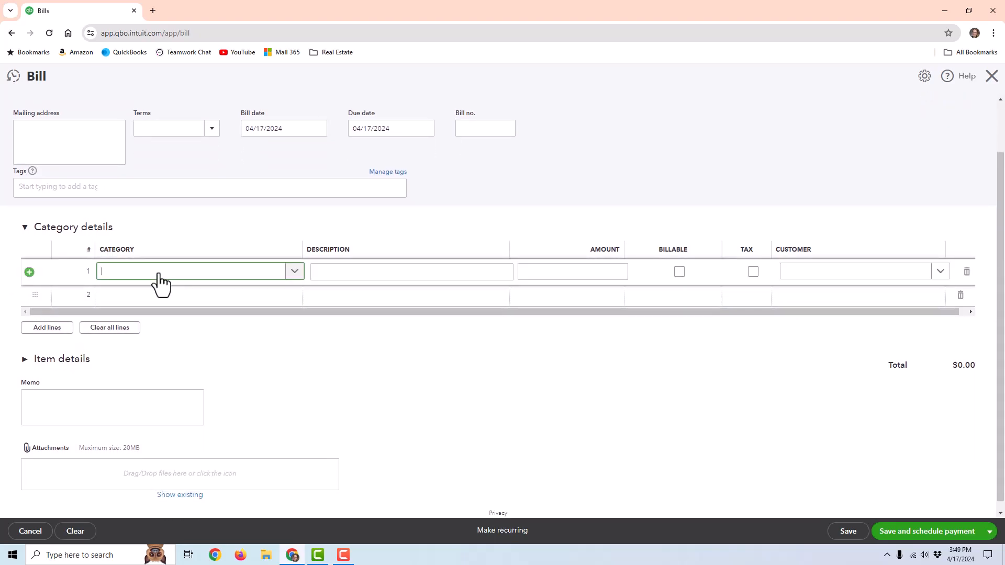
pyautogui.click(60, 360)
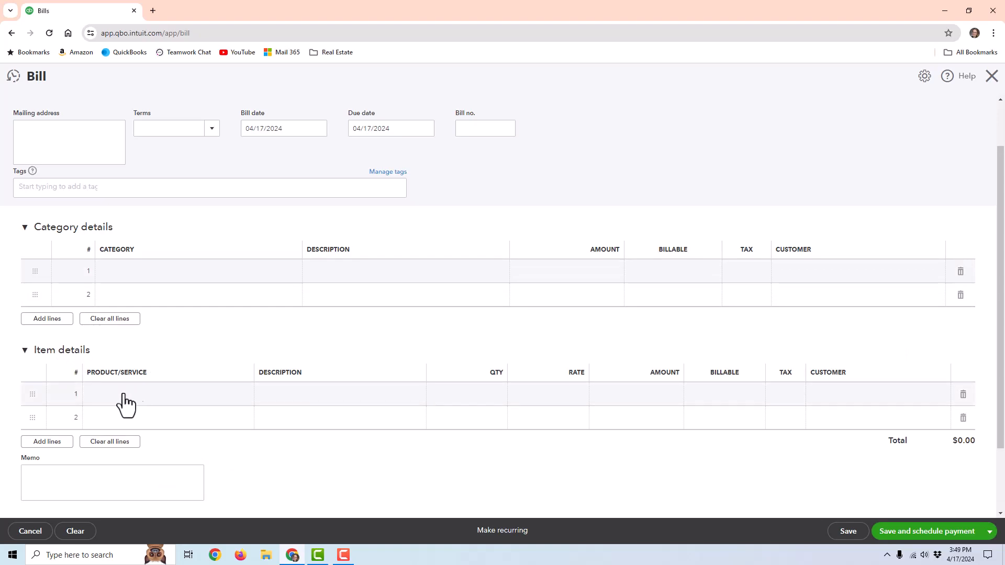
pyautogui.click(182, 405)
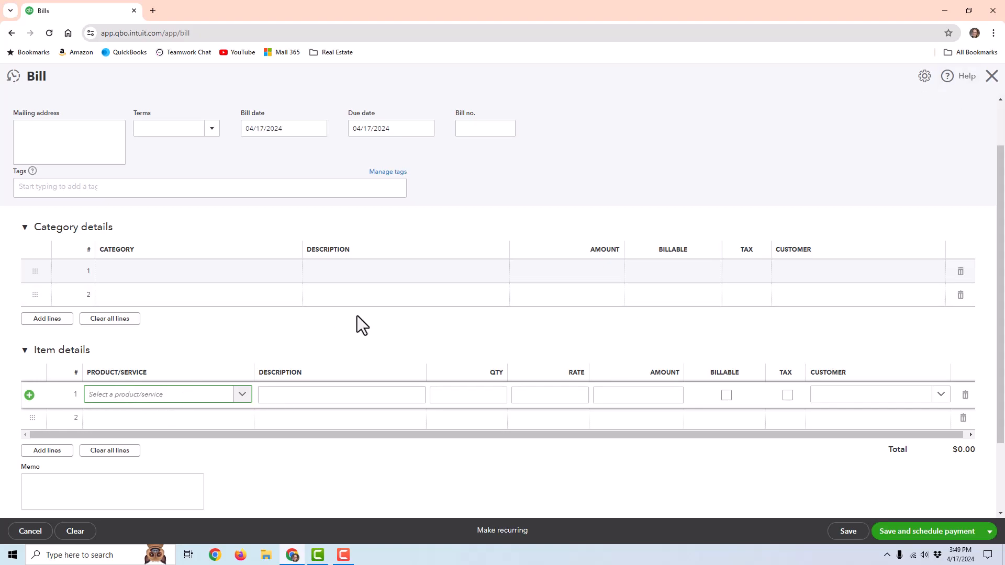
pyautogui.click(193, 275)
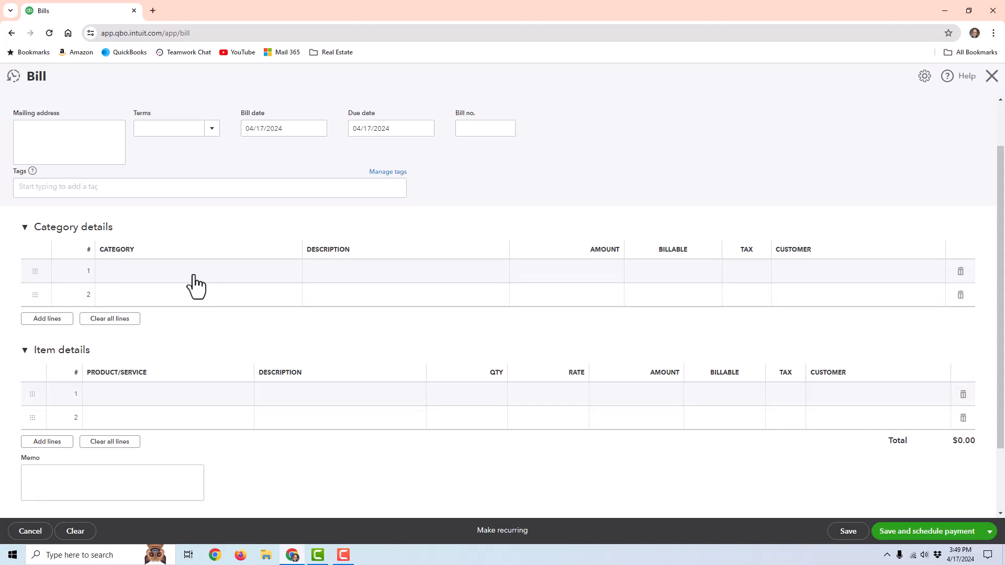
pyautogui.scroll(1, 225, 251)
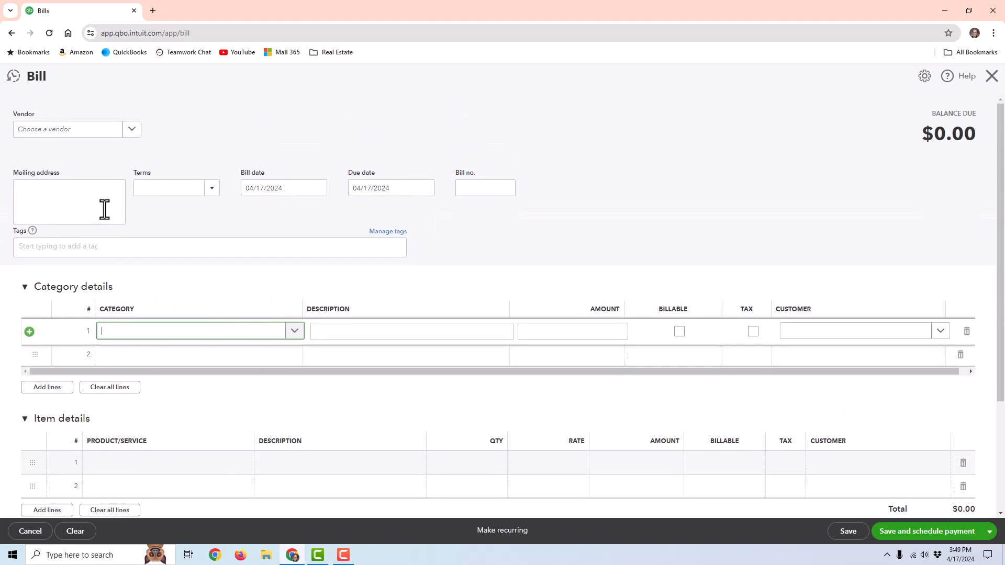
# - Choose Cal Telephone as the vendor and prefill the bill from its last bill
pyautogui.click(117, 135)
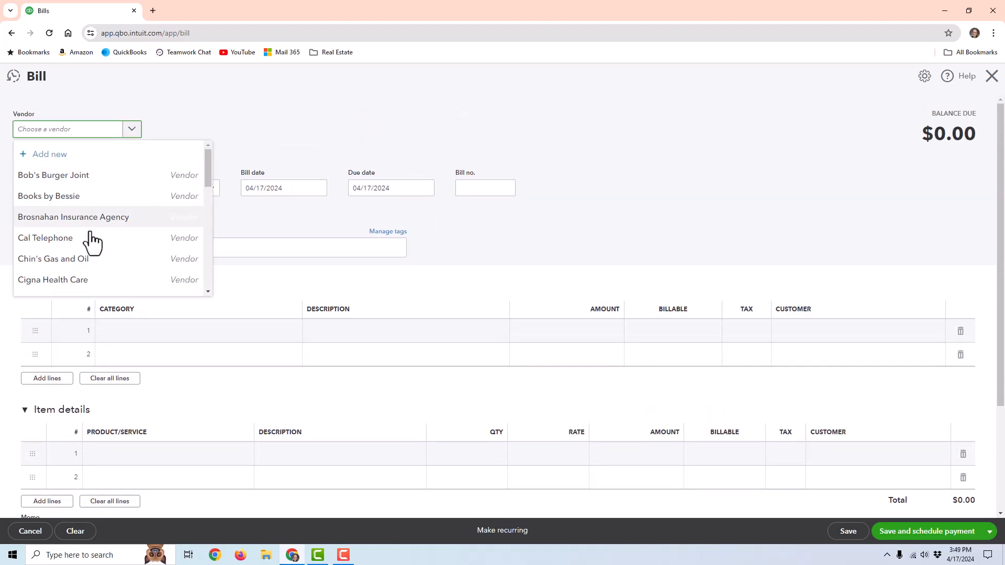
pyautogui.click(141, 240)
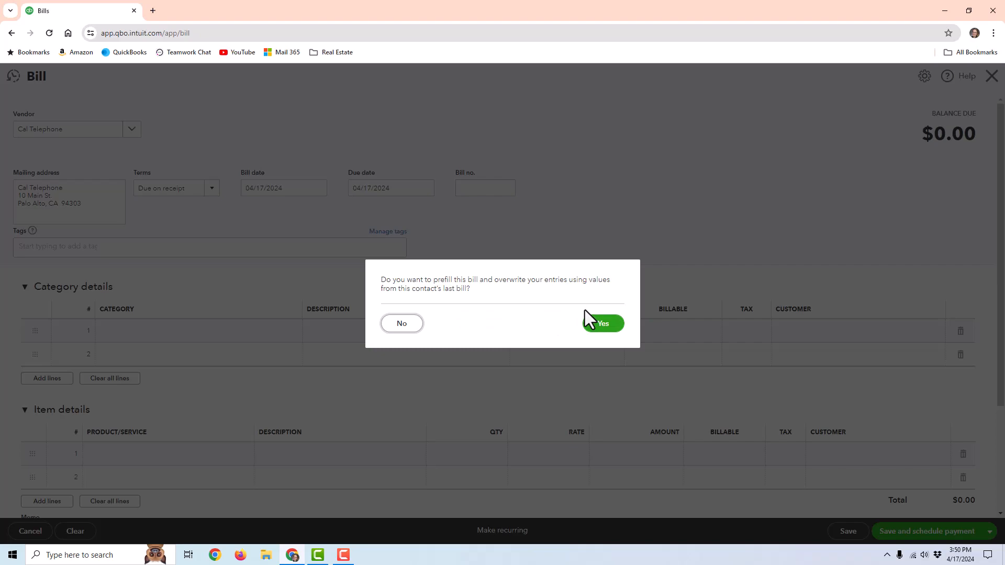
pyautogui.click(608, 335)
pyautogui.click(552, 329)
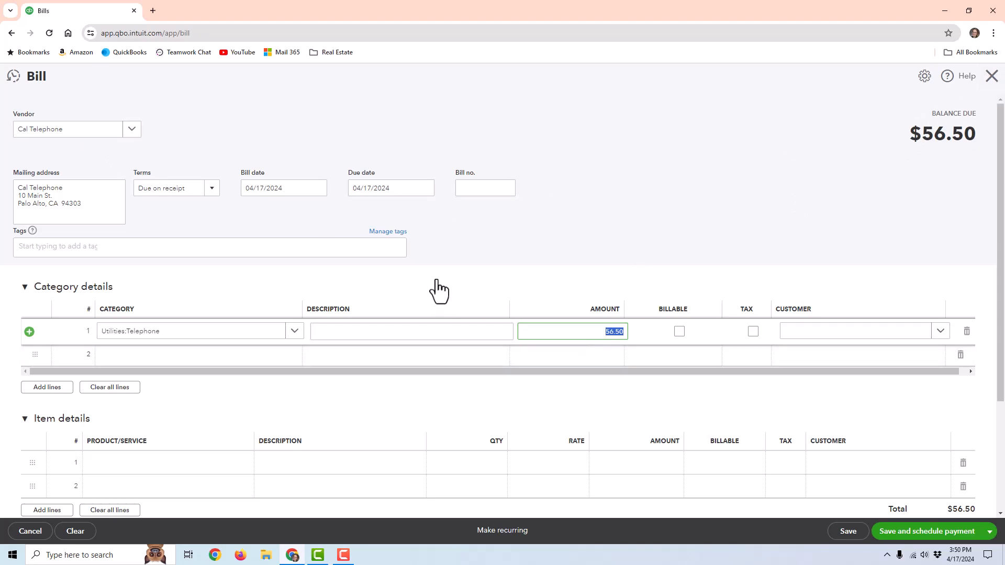
# - Check the 04/17/2024 bill date and the Utilities:Telephone line's description and 56.50 amount
pyautogui.click(324, 192)
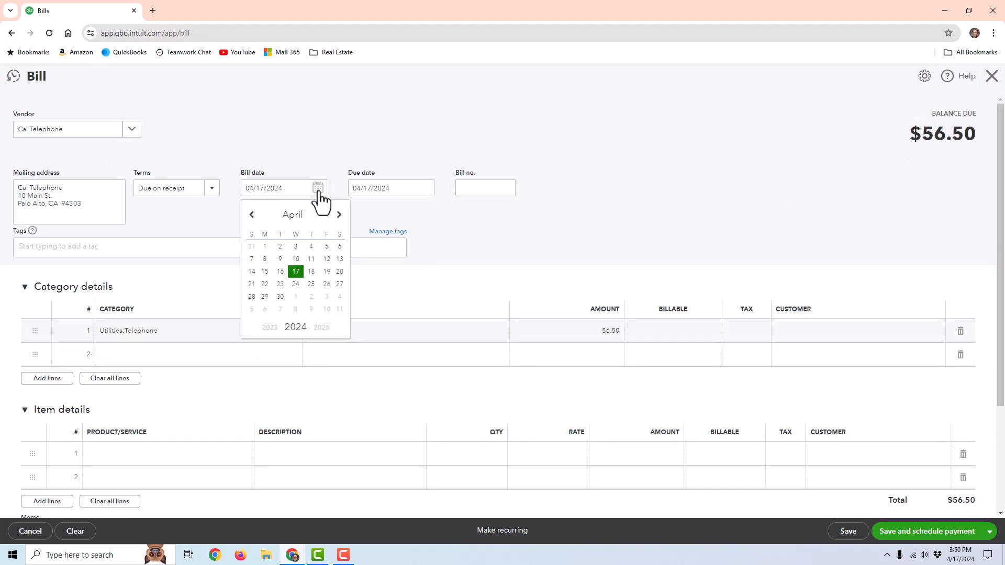
pyautogui.click(464, 189)
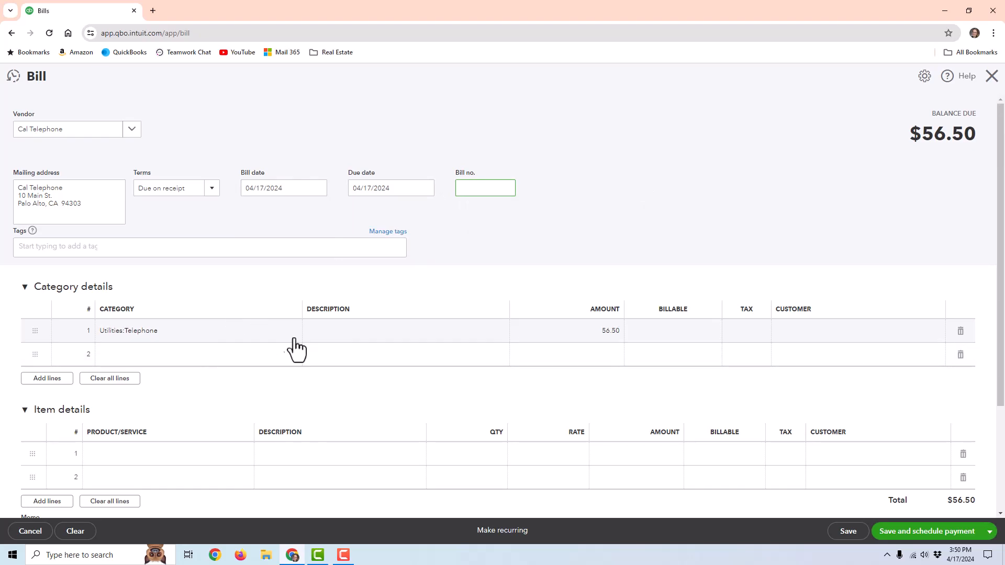
pyautogui.click(363, 335)
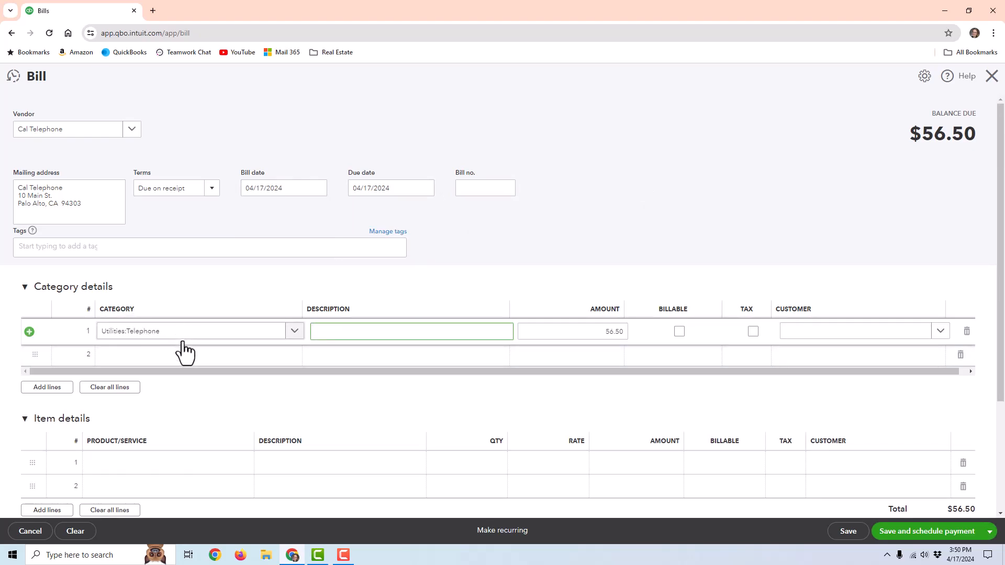
pyautogui.click(556, 331)
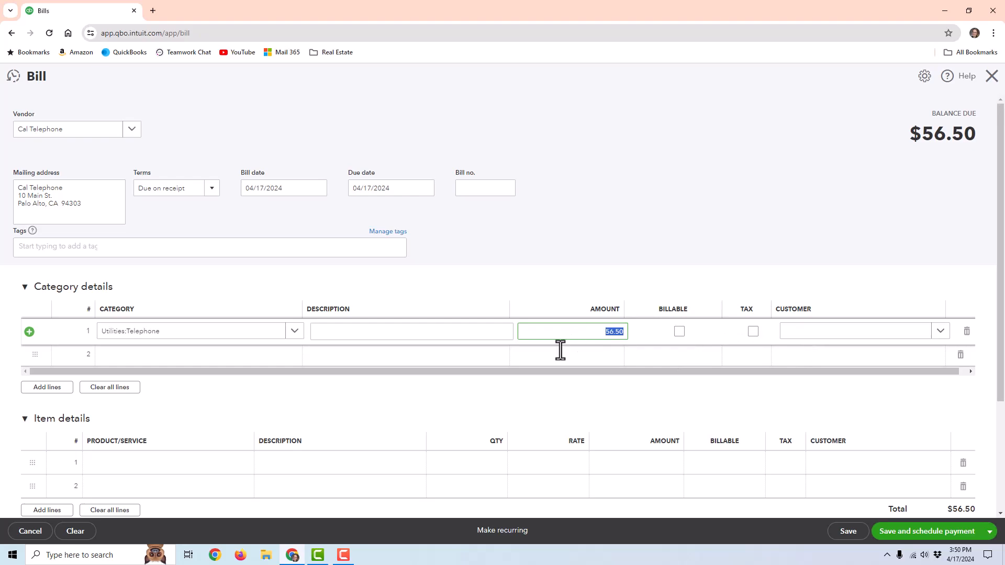
pyautogui.scroll(-3, 523, 361)
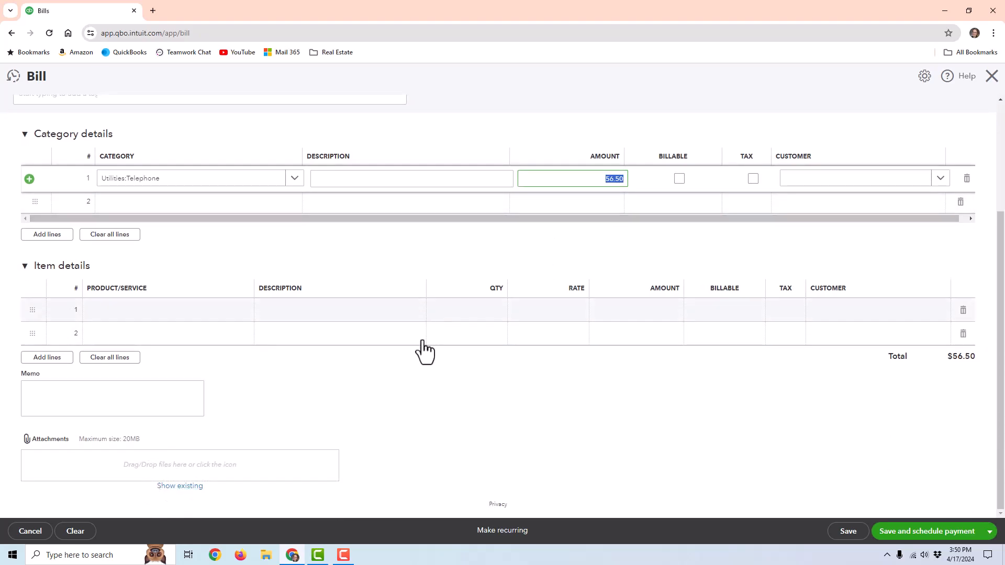
pyautogui.scroll(3, 661, 331)
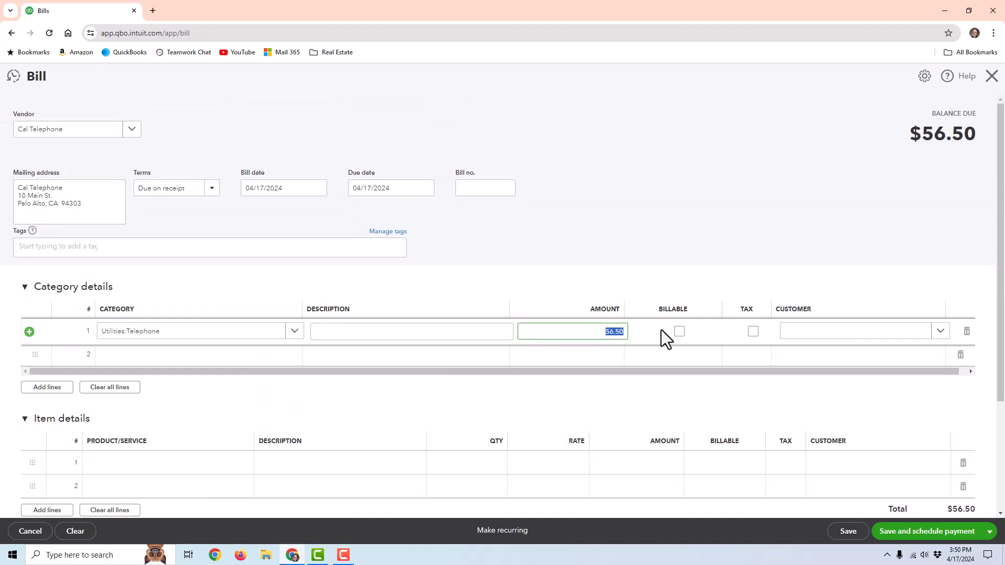
# - Save and close the $56.50 Cal Telephone bill
pyautogui.click(848, 532)
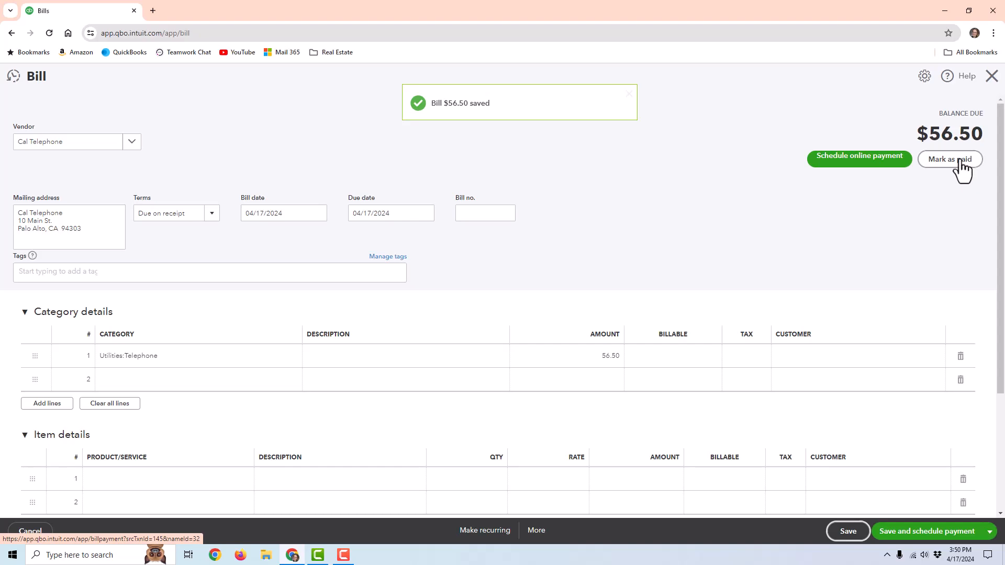
pyautogui.click(857, 169)
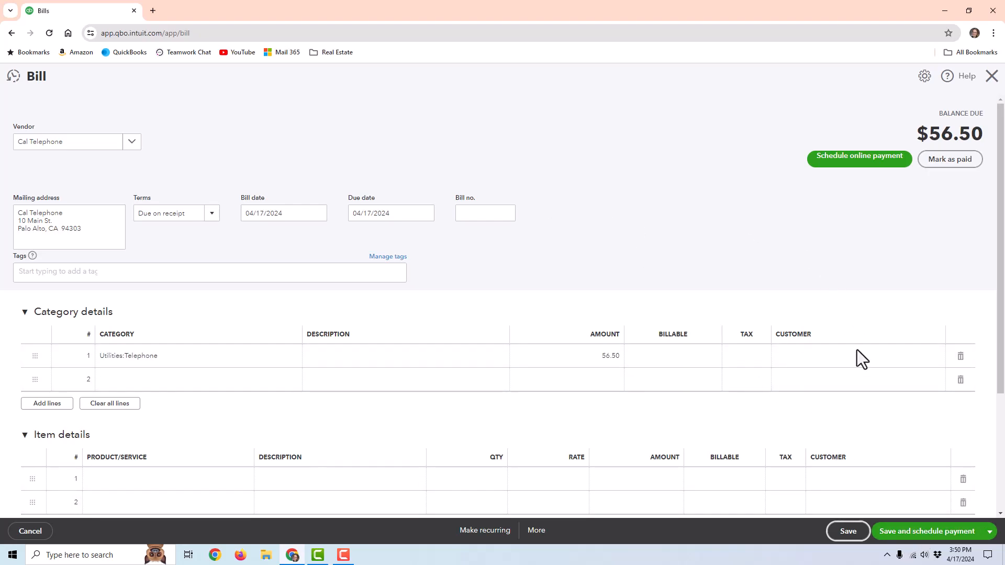
pyautogui.click(989, 532)
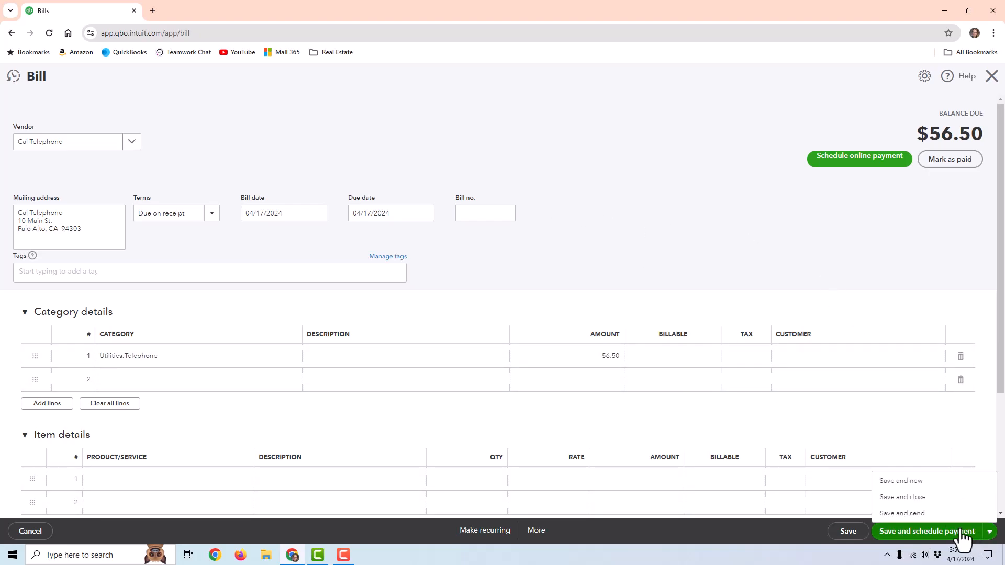
pyautogui.click(898, 498)
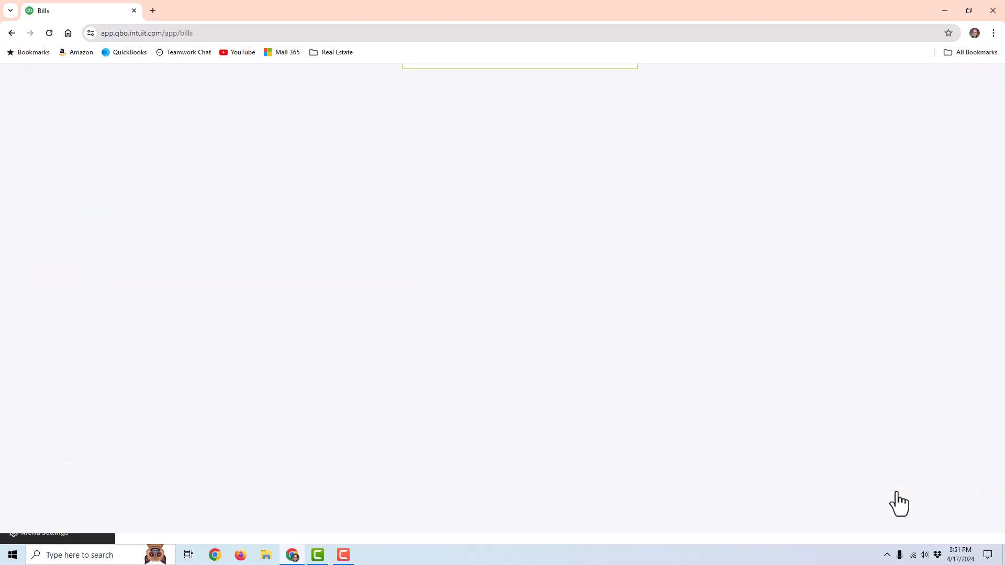
# - Compare the Unpaid and Paid bill lists, then mark the Cal Telephone bill as paid
pyautogui.click(231, 224)
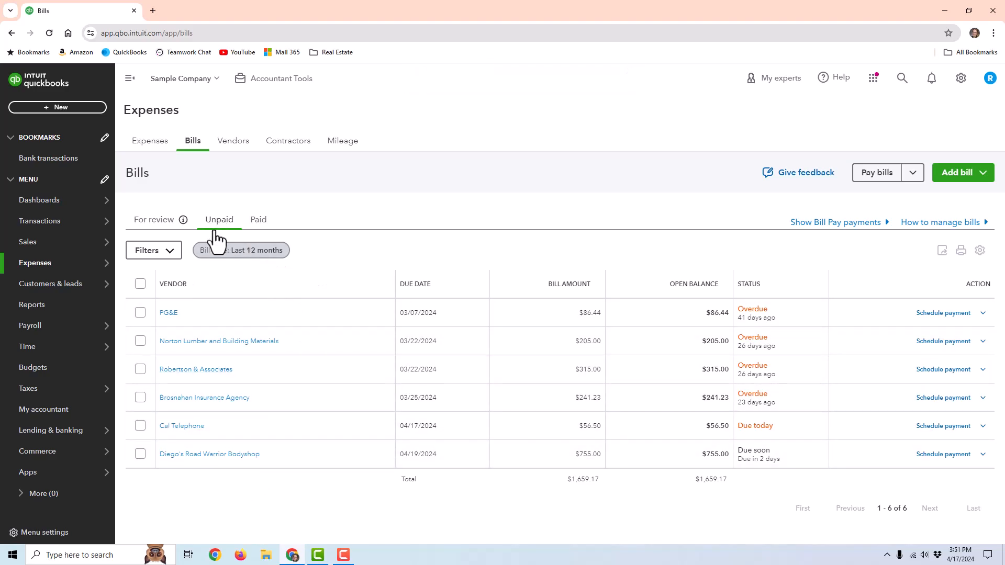
pyautogui.click(266, 225)
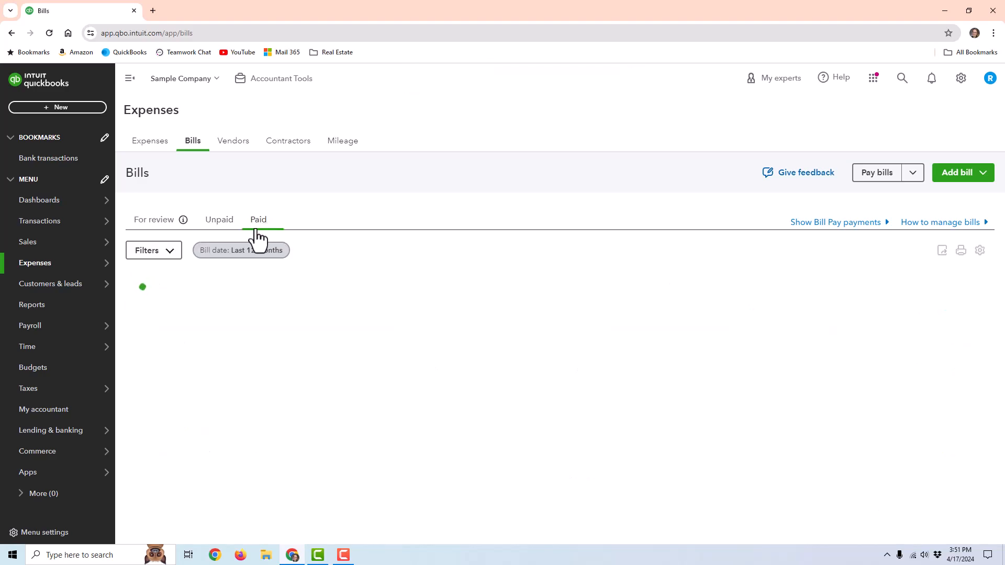
pyautogui.click(222, 226)
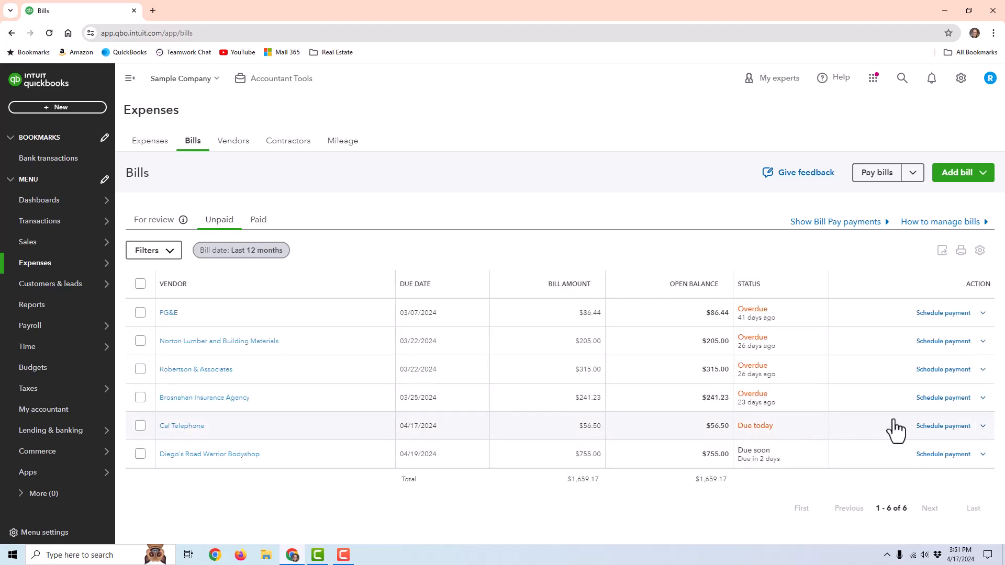
pyautogui.click(984, 427)
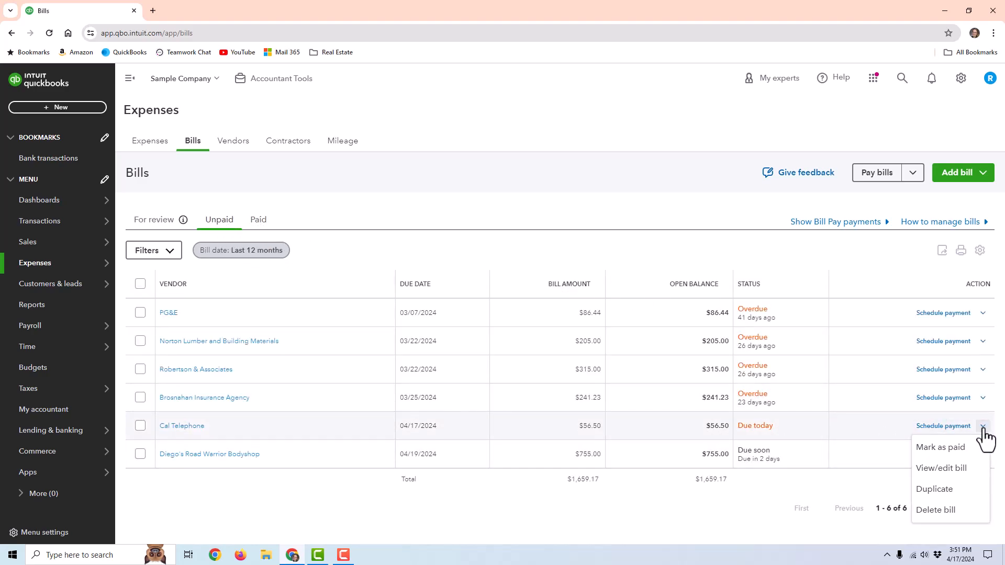
pyautogui.click(938, 451)
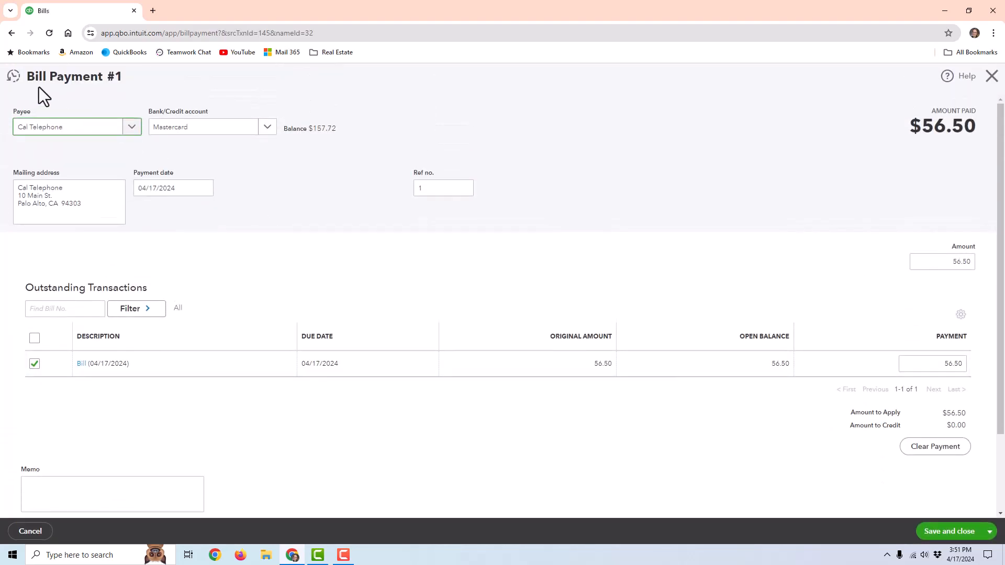
# - Pay the bill from Checking as check 71 for 56.50 and save and close the payment
pyautogui.click(265, 128)
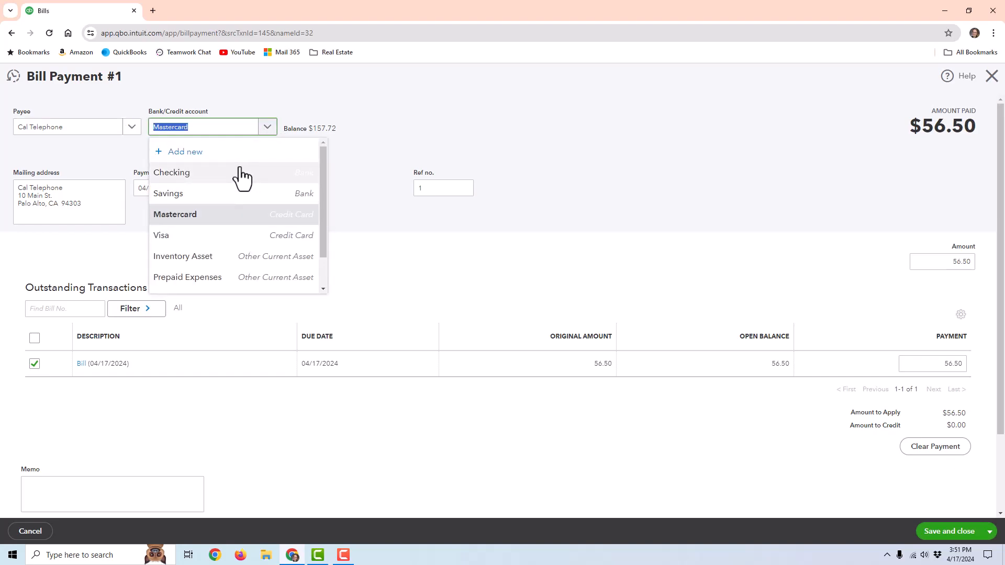
pyautogui.click(233, 169)
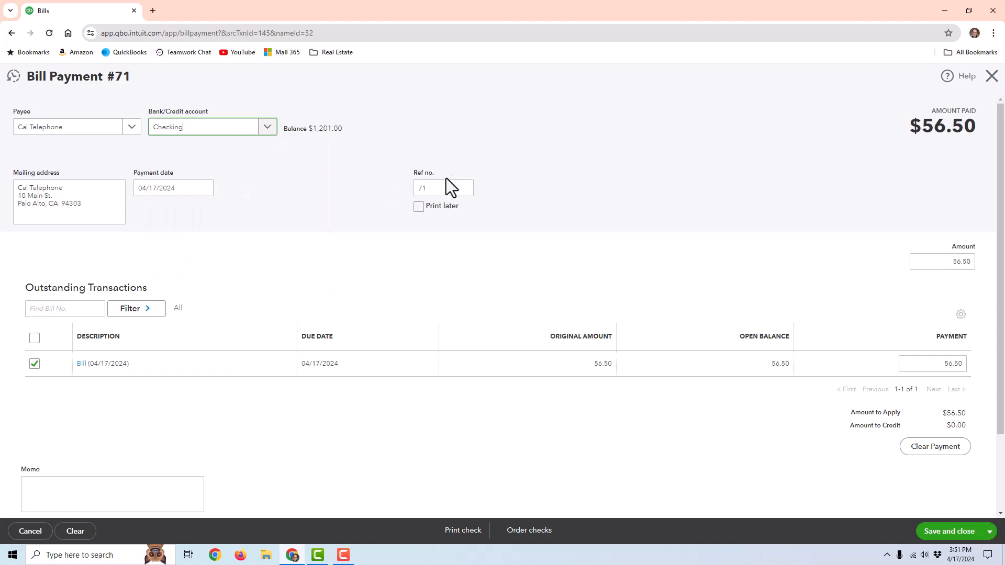
pyautogui.moveTo(446, 187); pyautogui.dragTo(417, 193)
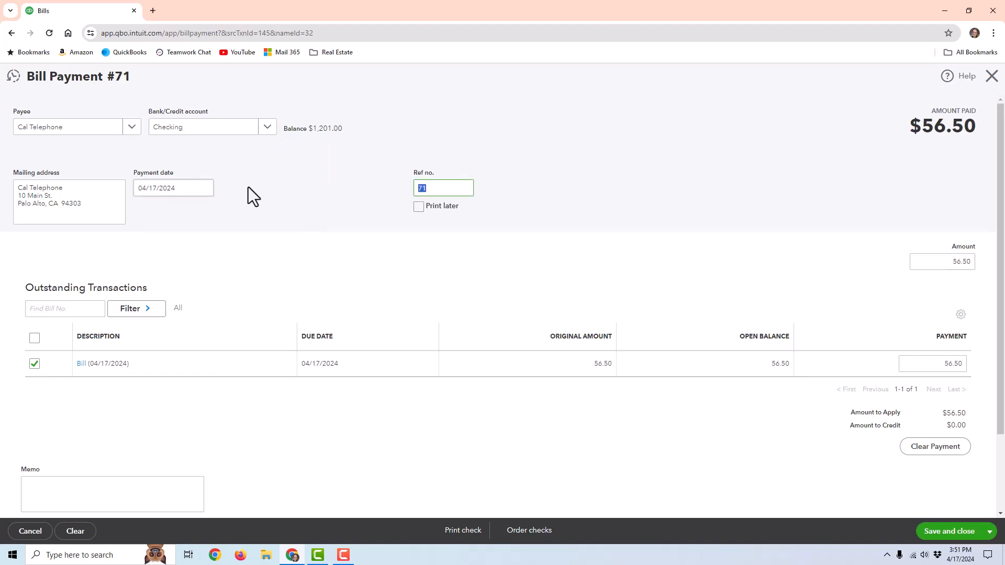
pyautogui.click(205, 188)
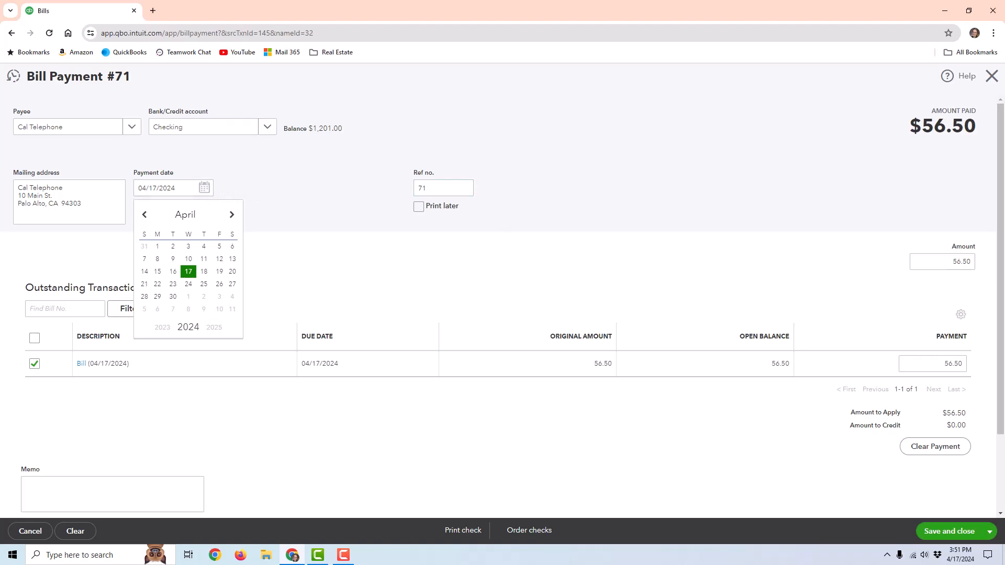
pyautogui.moveTo(922, 256); pyautogui.dragTo(993, 262)
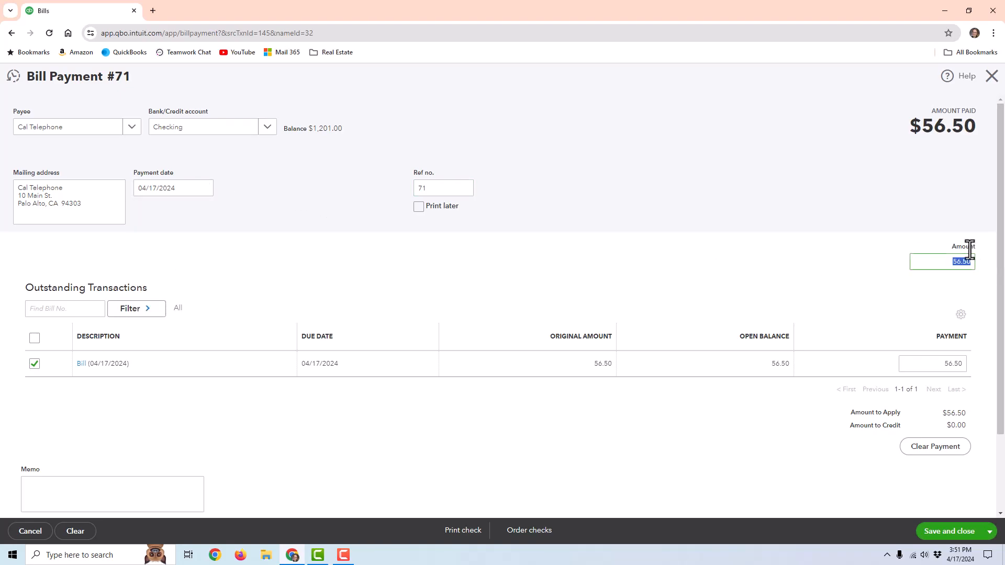
pyautogui.click(783, 234)
pyautogui.scroll(-2, 522, 369)
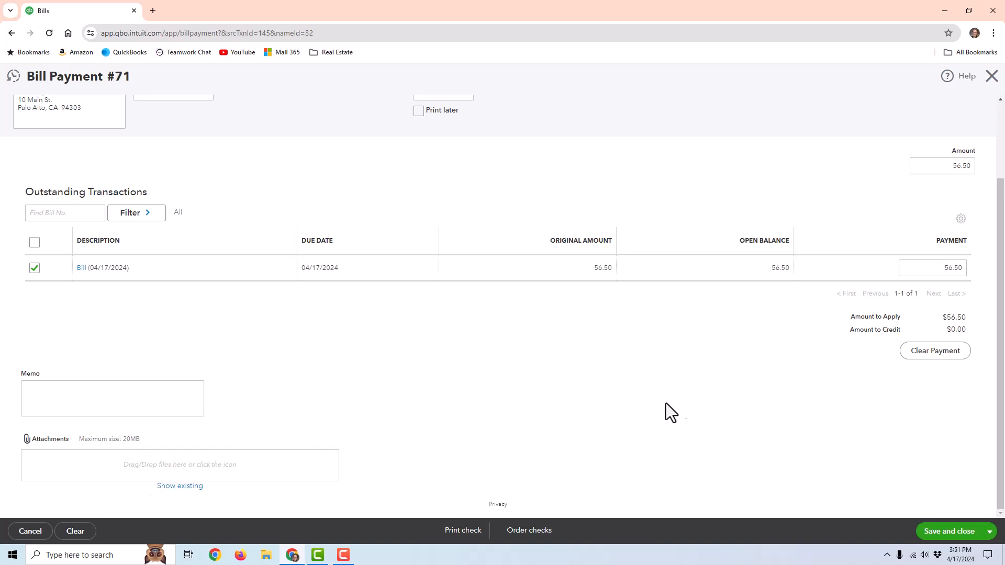
pyautogui.scroll(2, 538, 299)
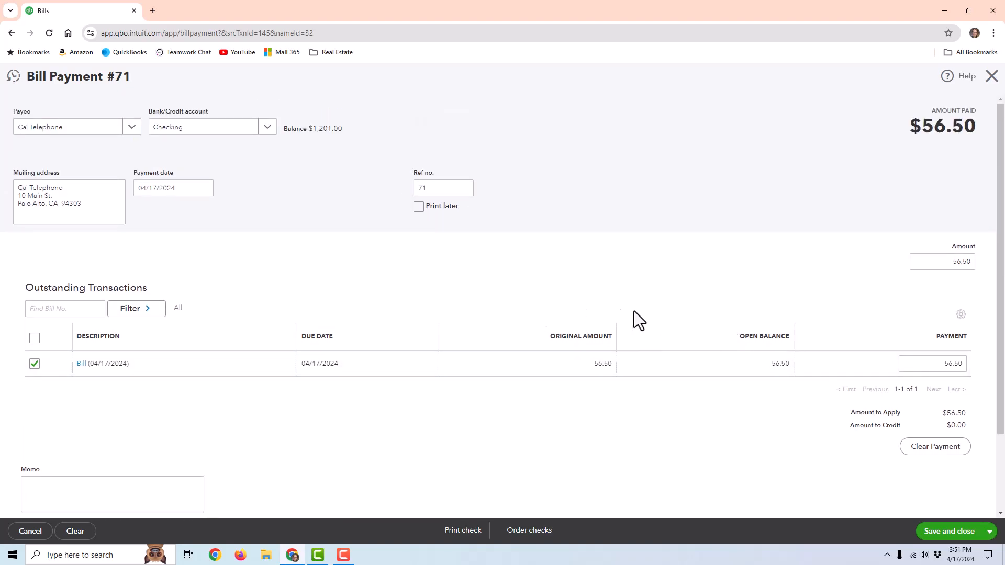
pyautogui.click(938, 525)
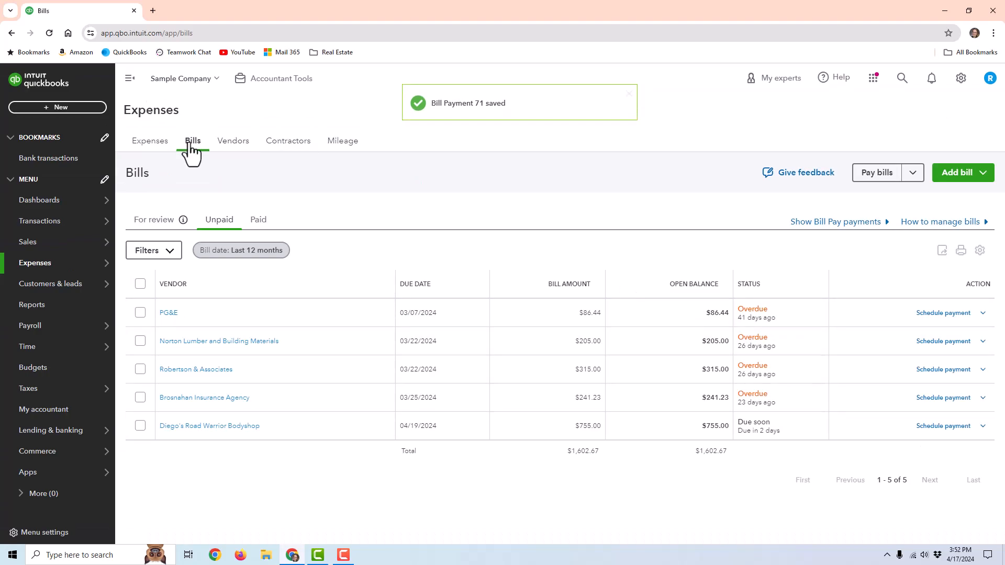
# - Check paid bills and Vendors, then view Expenses showing the $56.50 Cal Telephone bill and check 71
pyautogui.click(257, 221)
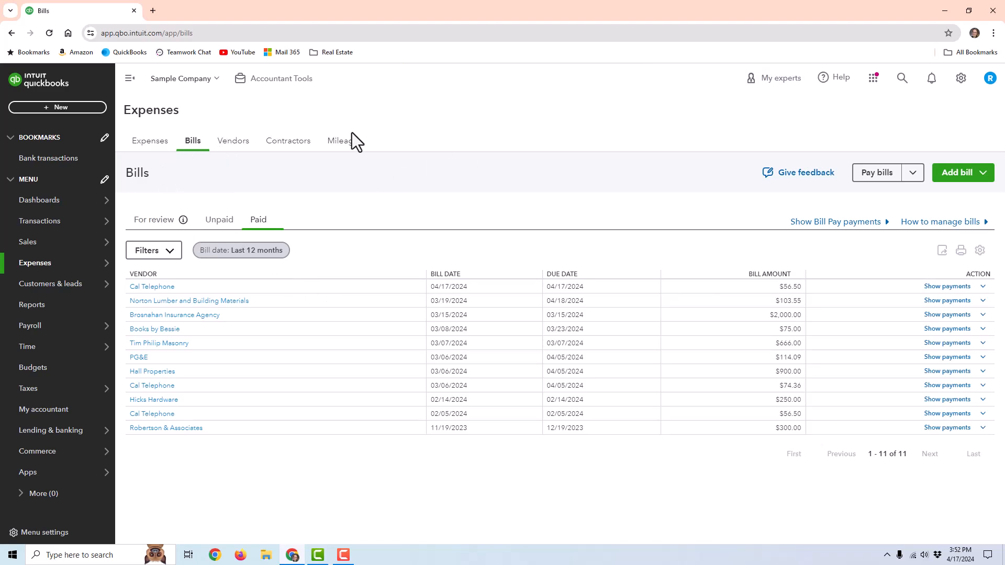
pyautogui.click(236, 149)
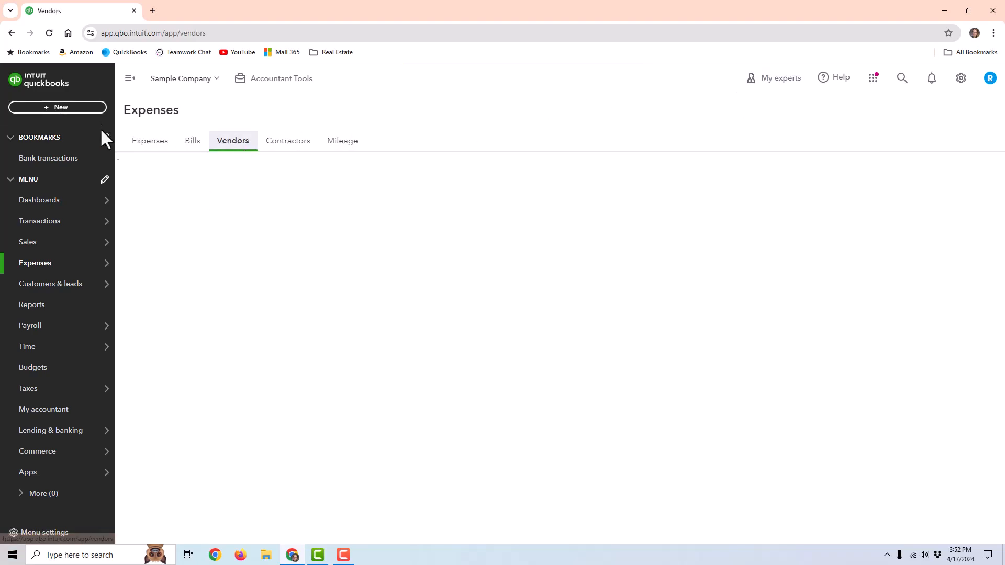
pyautogui.click(156, 141)
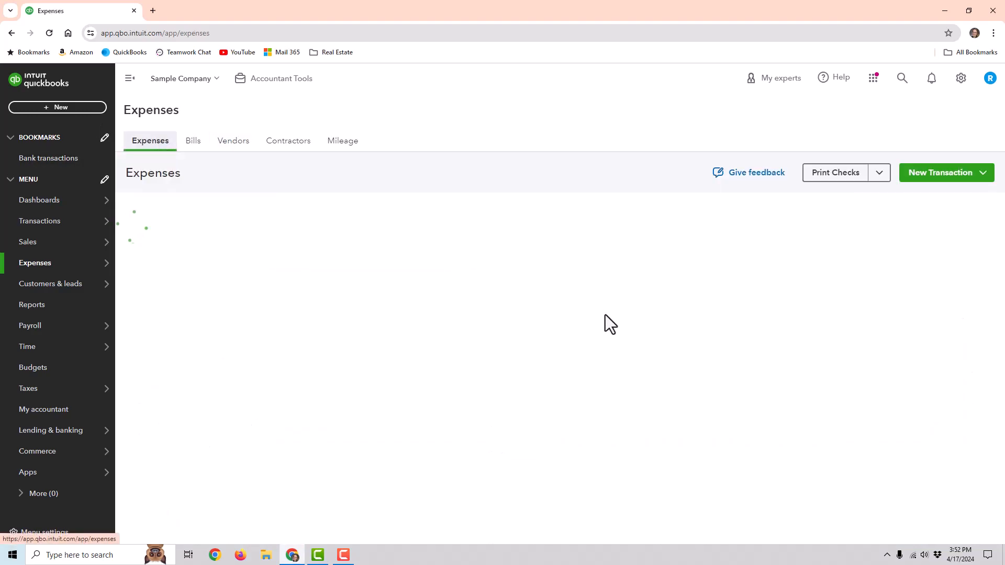
pyautogui.scroll(-1, 256, 366)
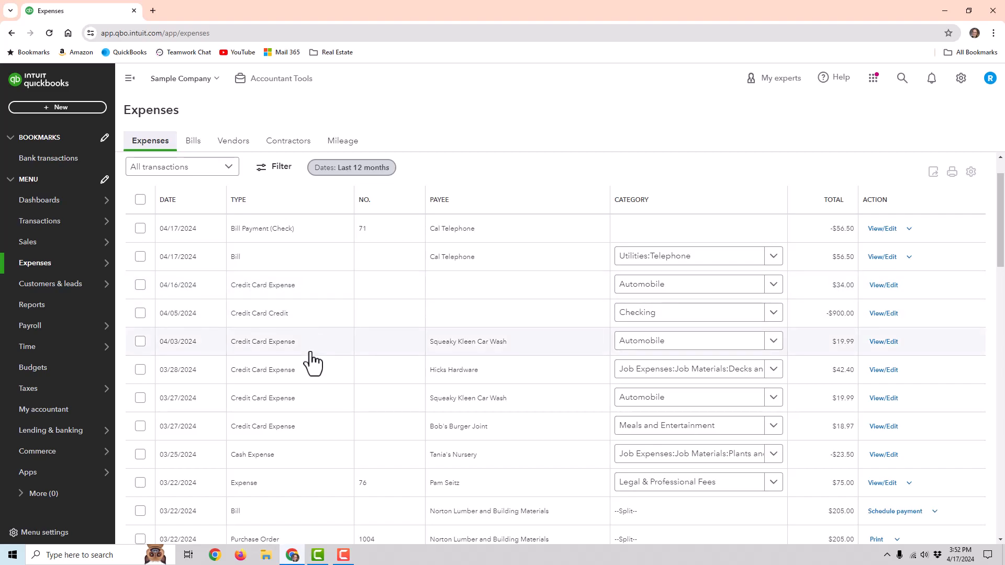
pyautogui.scroll(-1, 310, 361)
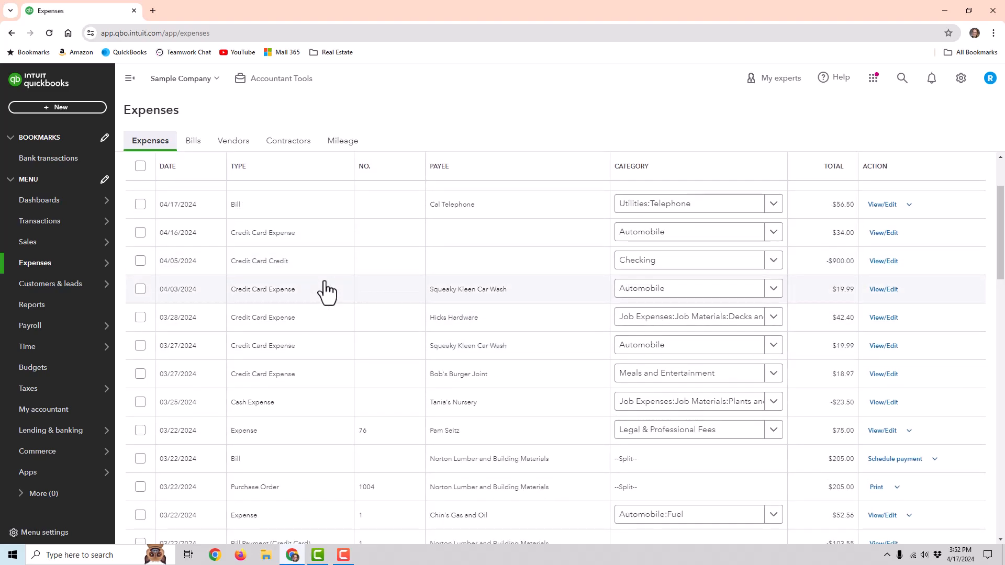
pyautogui.scroll(2, 499, 196)
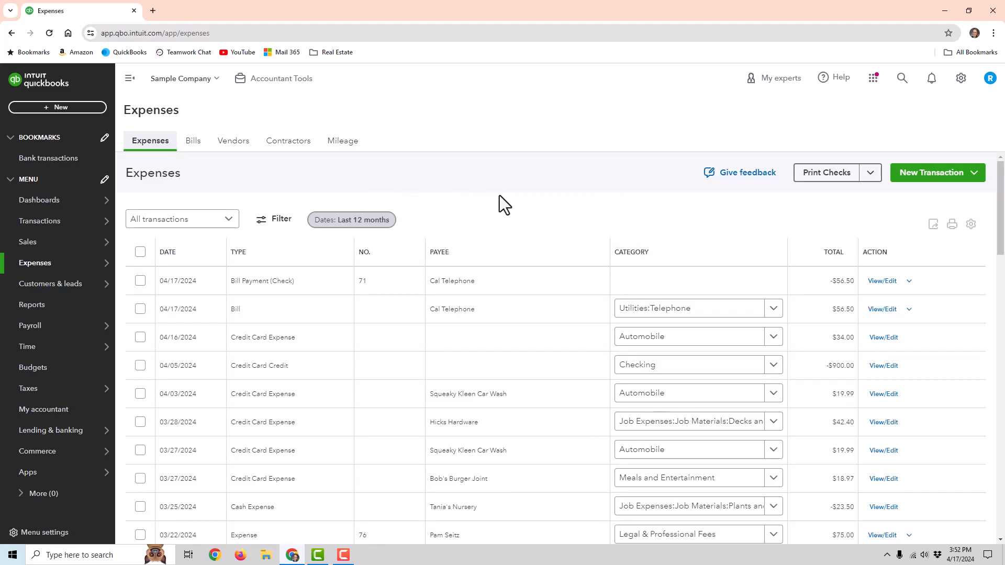
# - Open Reports and scroll through every Standard report section, then back up to Favorites
pyautogui.moveTo(31, 331)
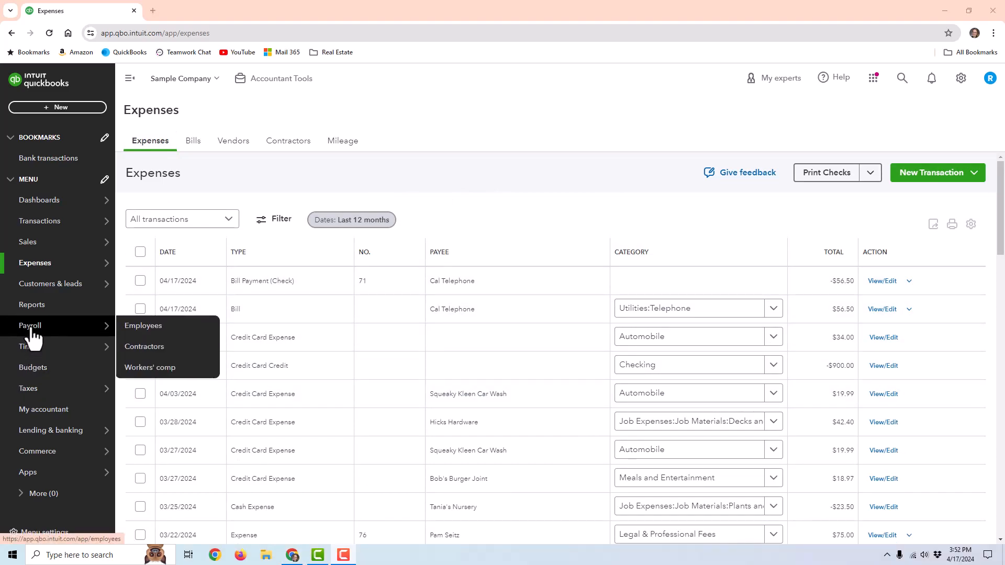
pyautogui.click(37, 306)
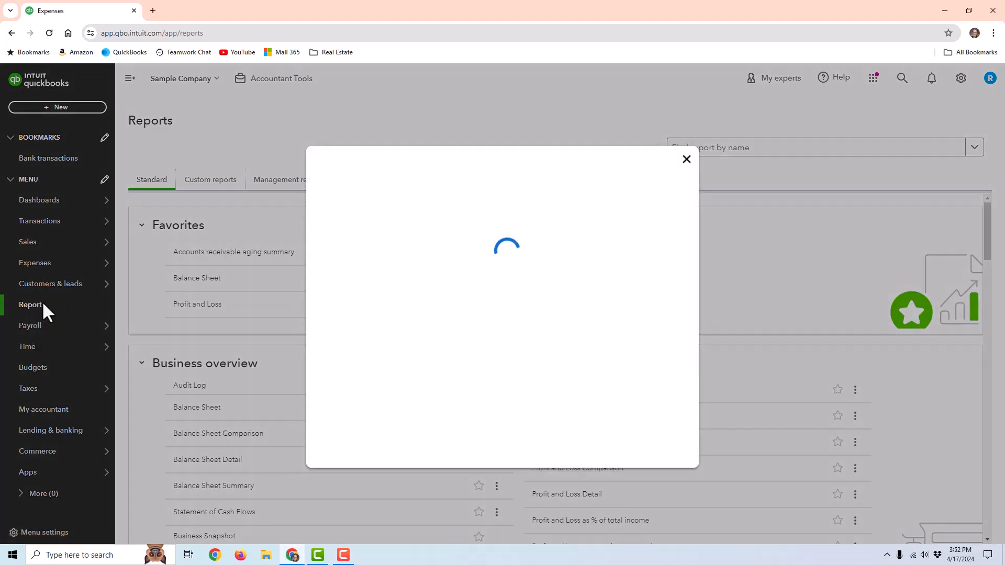
pyautogui.scroll(-2, 613, 294)
pyautogui.scroll(-7, 534, 461)
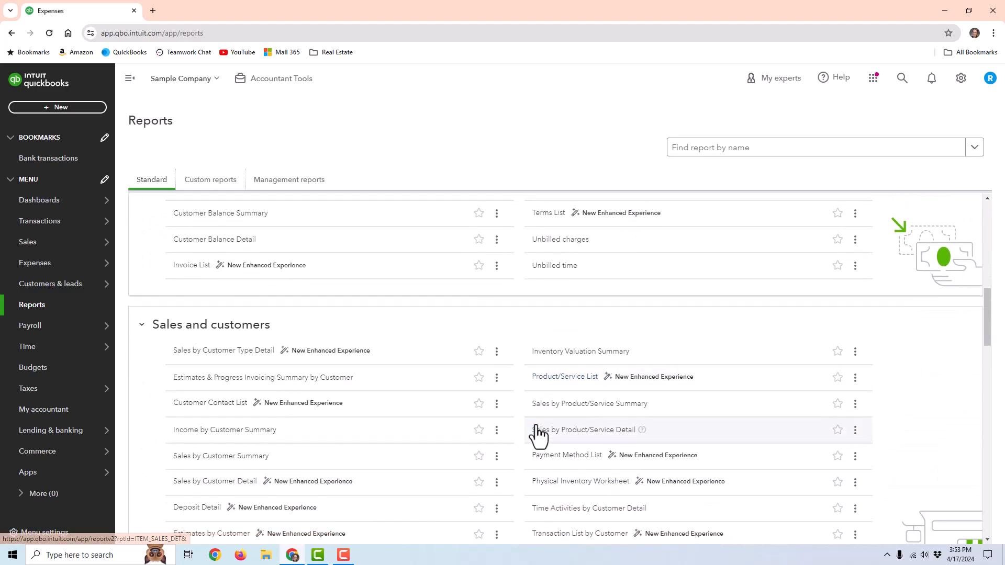
pyautogui.scroll(-8, 469, 350)
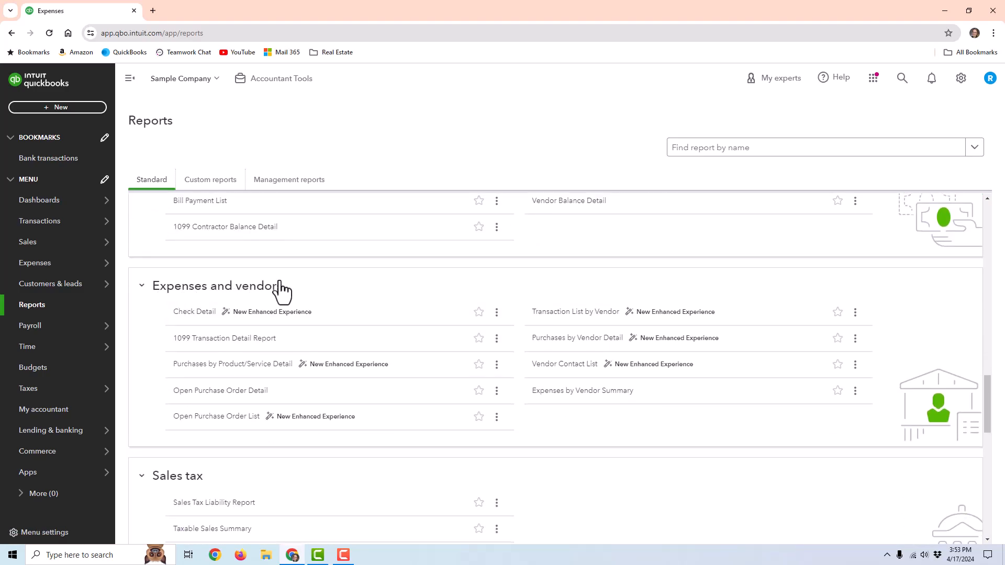
pyautogui.scroll(-1, 280, 283)
pyautogui.scroll(-2, 279, 280)
pyautogui.scroll(-1, 279, 289)
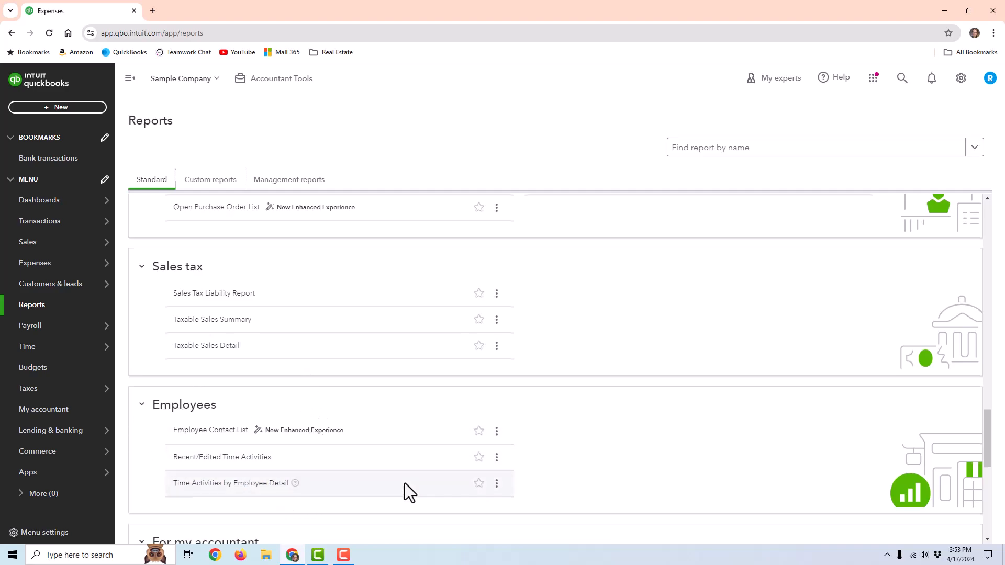
pyautogui.scroll(-3, 404, 482)
pyautogui.scroll(-5, 391, 427)
pyautogui.scroll(7, 387, 392)
pyautogui.scroll(15, 391, 366)
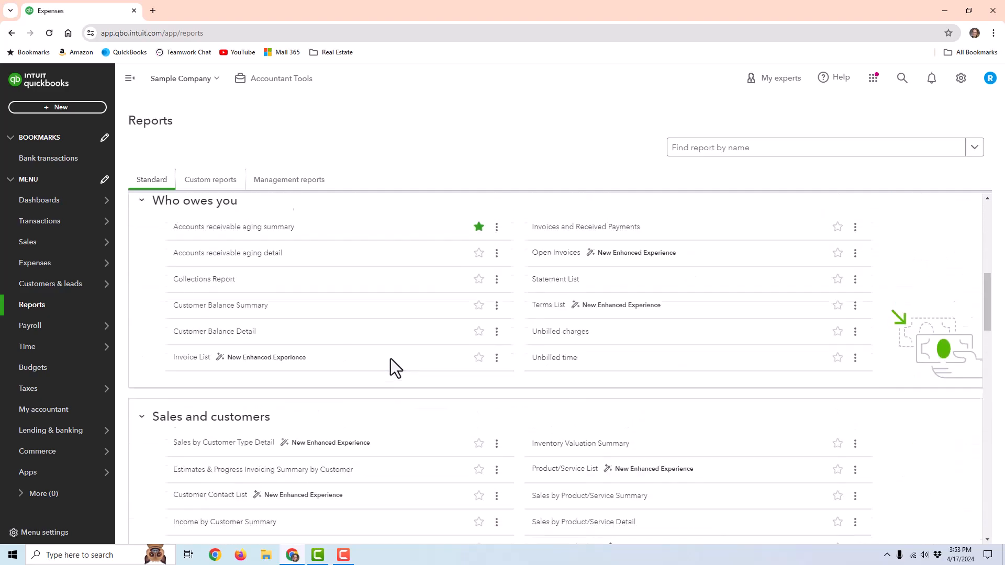
pyautogui.scroll(5, 385, 369)
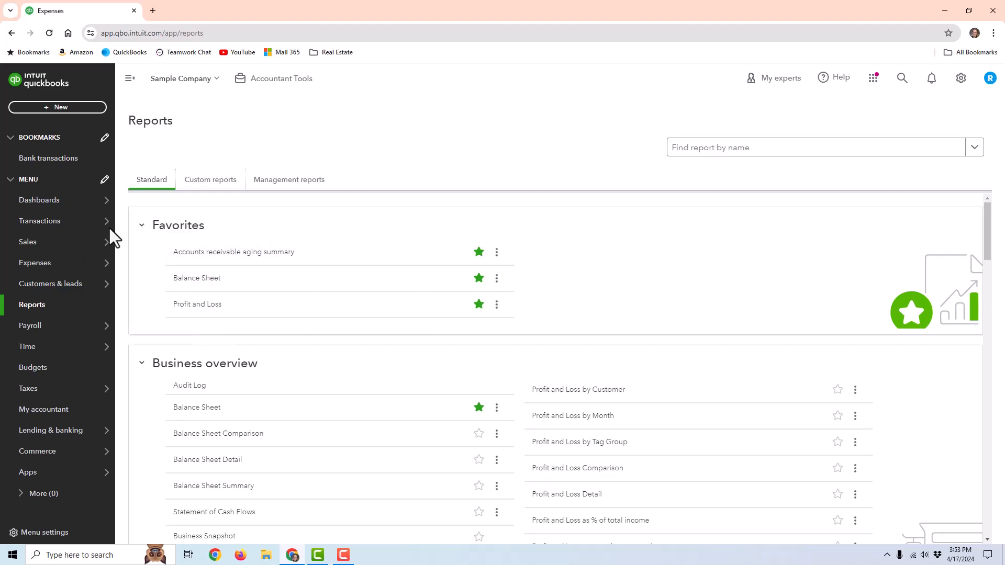
# - Star Profit and Loss by Month as a favourite and open the report
pyautogui.click(837, 417)
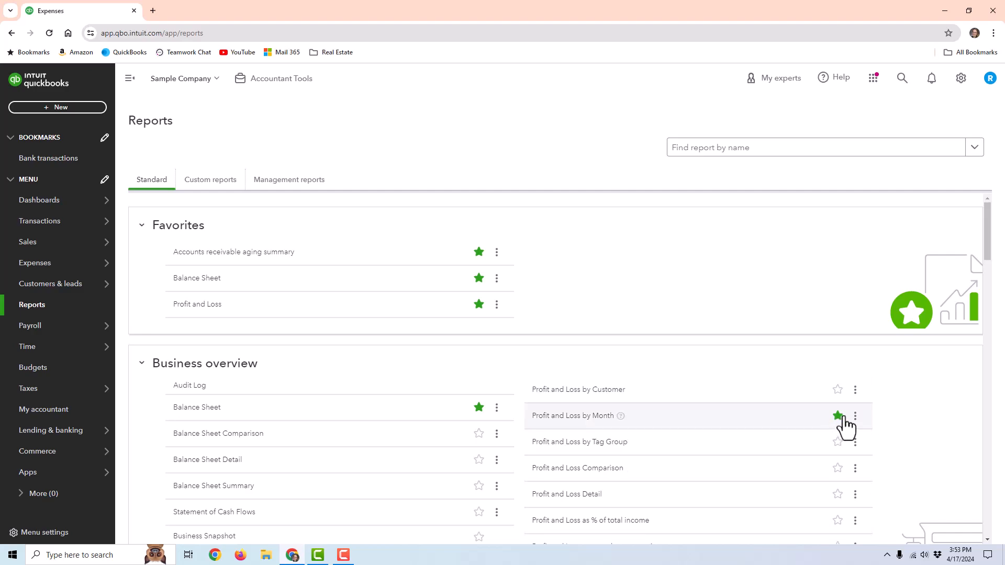
pyautogui.click(839, 417)
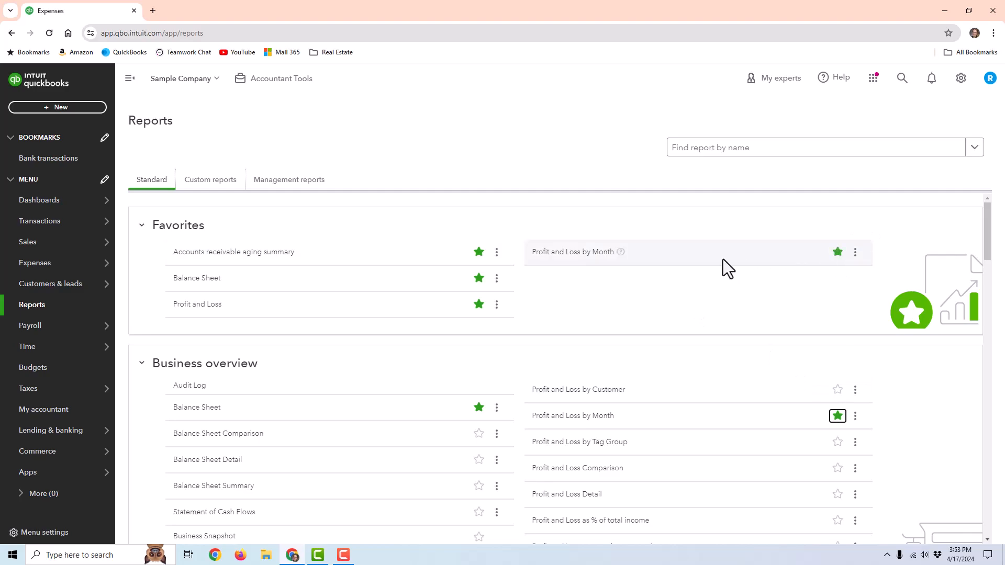
pyautogui.click(598, 252)
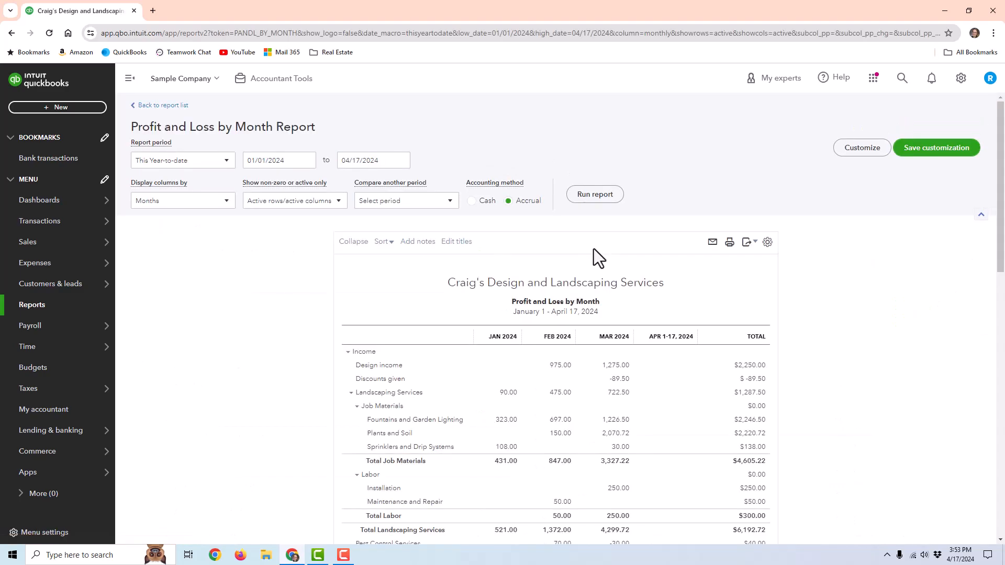
pyautogui.scroll(-2, 581, 241)
pyautogui.scroll(3, 317, 185)
# - Save the unchanged January 1 – April 17, 2024 report as a custom report, then return to Reports
pyautogui.click(863, 148)
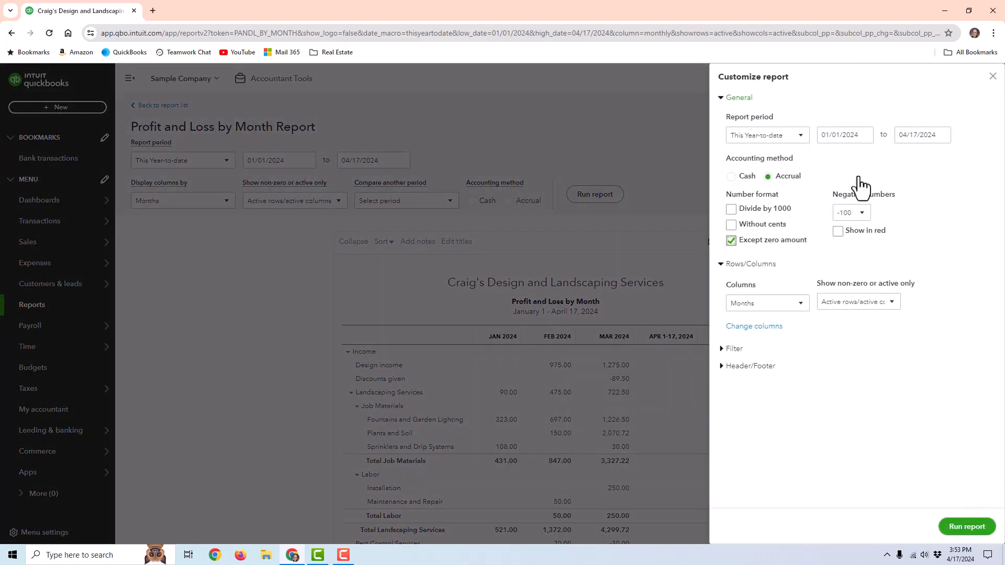
pyautogui.click(993, 76)
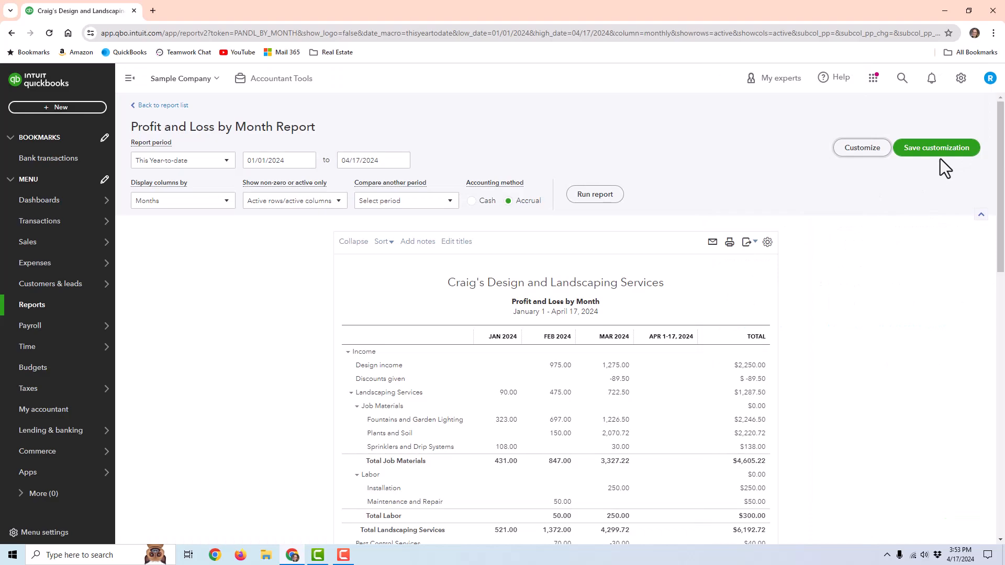
pyautogui.click(945, 151)
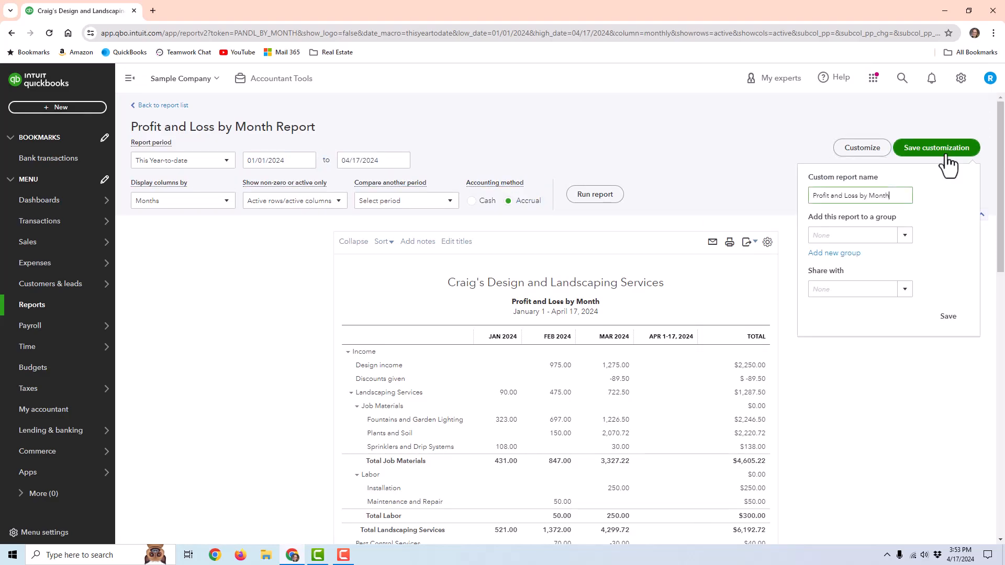
pyautogui.click(946, 315)
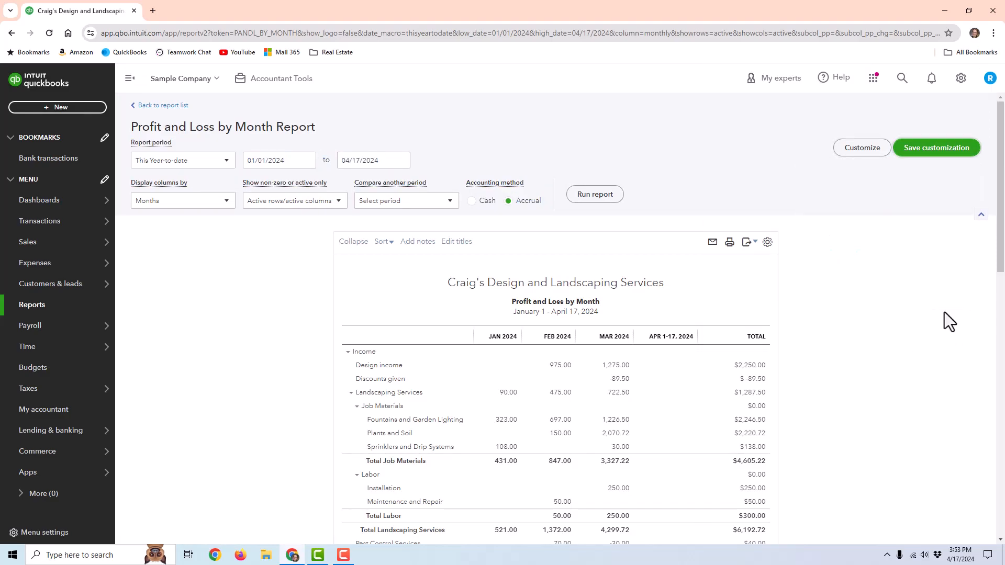
pyautogui.scroll(-2, 228, 109)
pyautogui.scroll(2, 197, 124)
pyautogui.scroll(1, 177, 120)
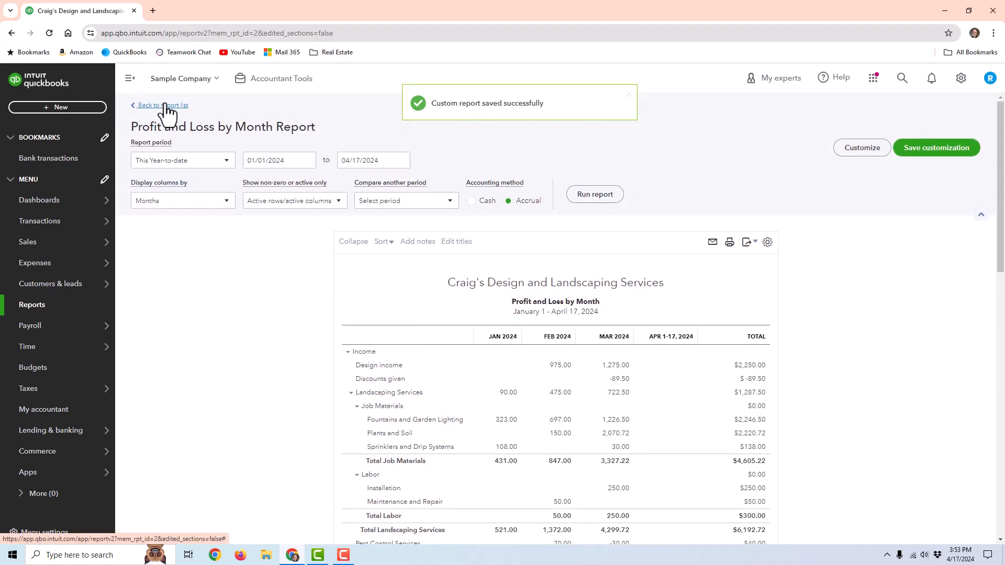
pyautogui.click(166, 106)
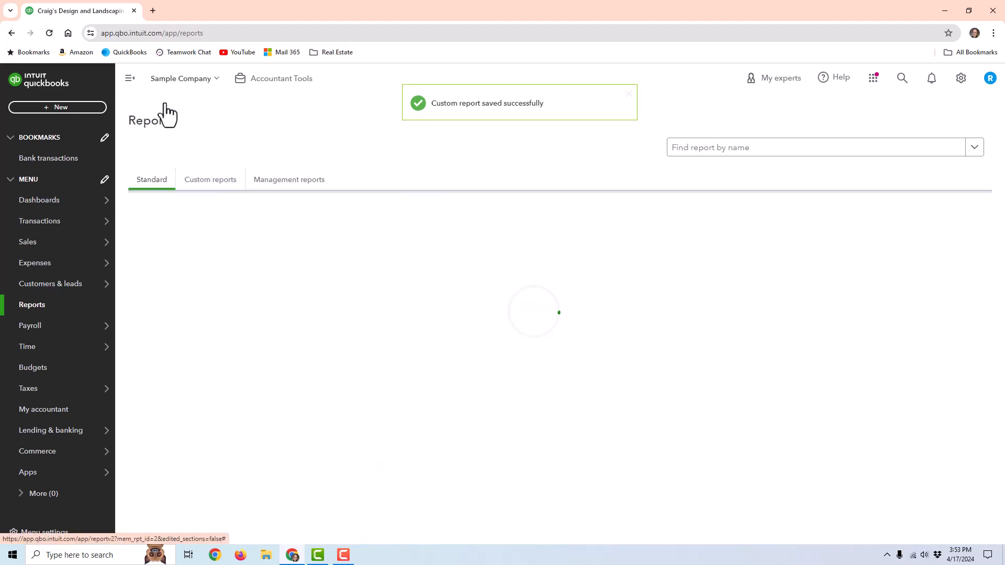
# - Show the Custom reports tab and look at the actions for Profit and Loss by Month
pyautogui.click(224, 181)
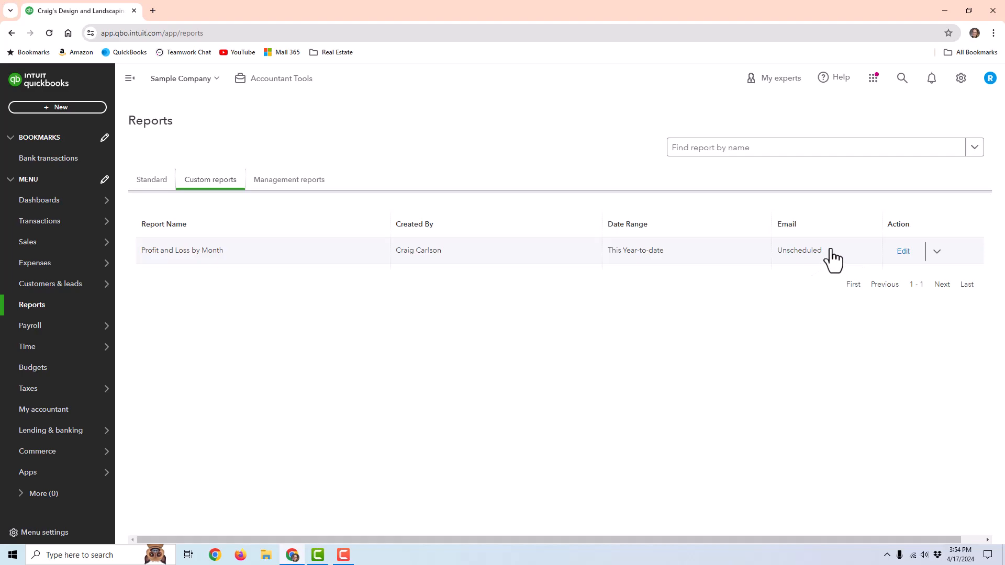
pyautogui.click(936, 252)
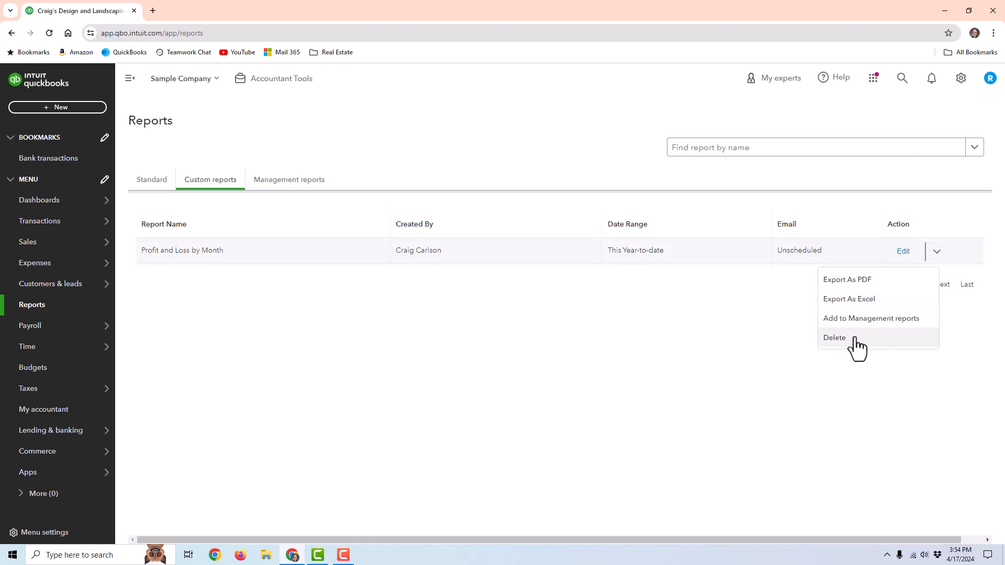
pyautogui.click(667, 326)
# - Edit the custom report, trying sharing with all users and an email schedule, then close without saving
pyautogui.click(901, 253)
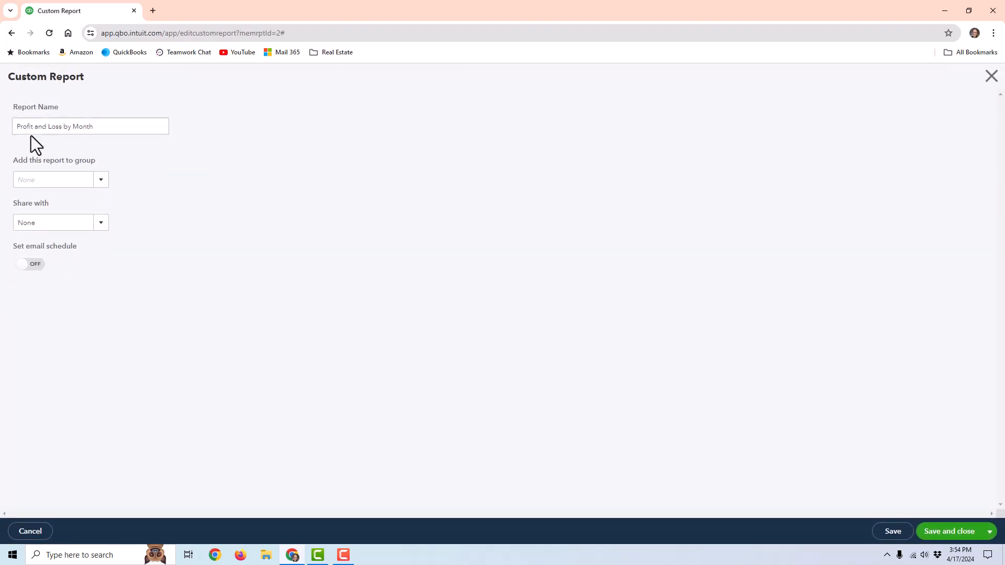
pyautogui.click(100, 223)
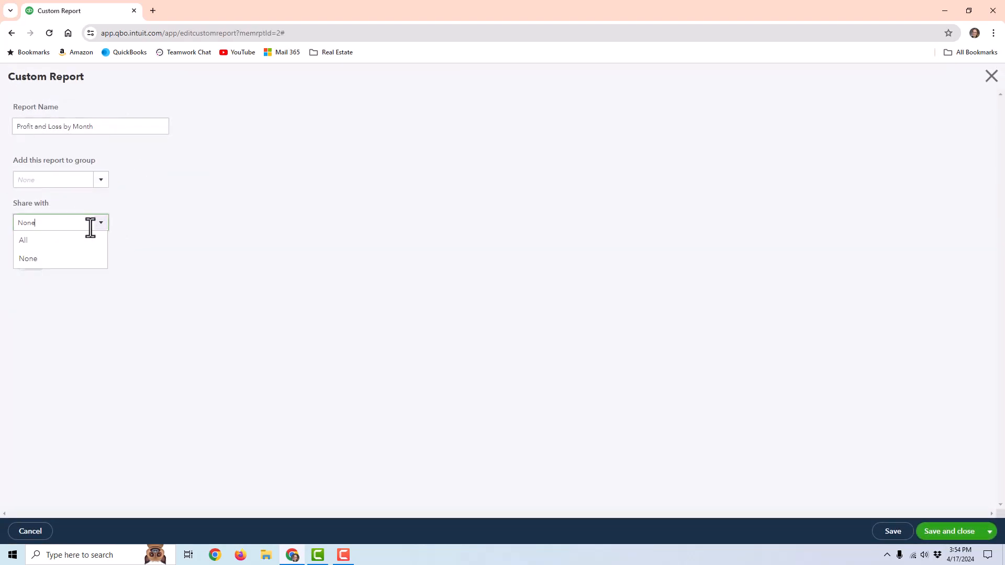
pyautogui.click(46, 239)
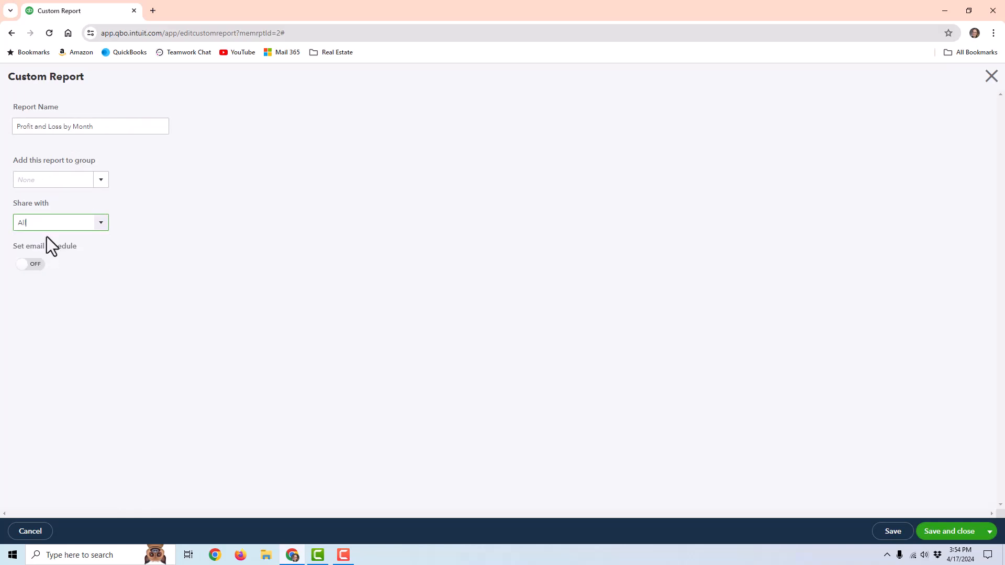
pyautogui.click(24, 266)
pyautogui.scroll(-3, 293, 228)
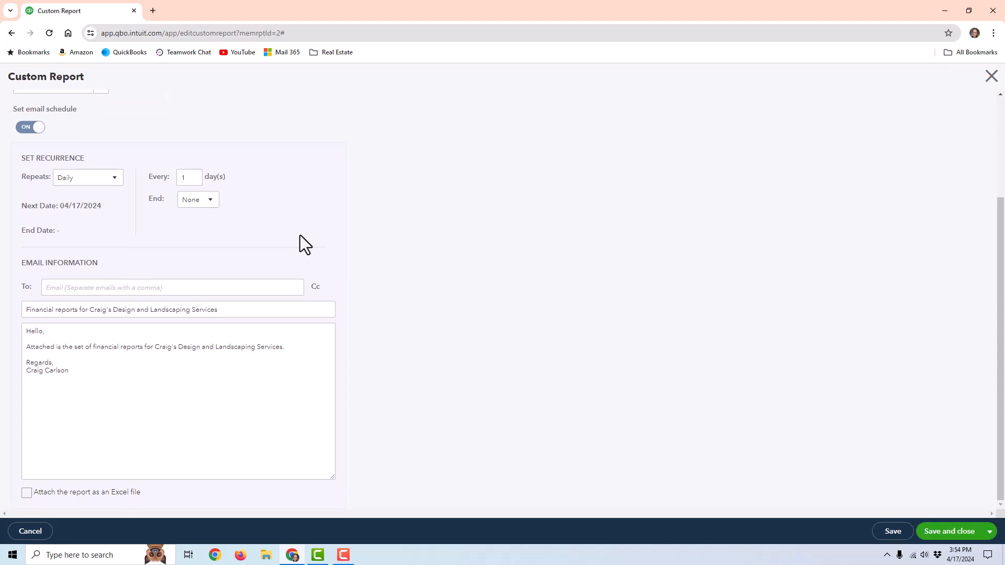
pyautogui.scroll(3, 539, 175)
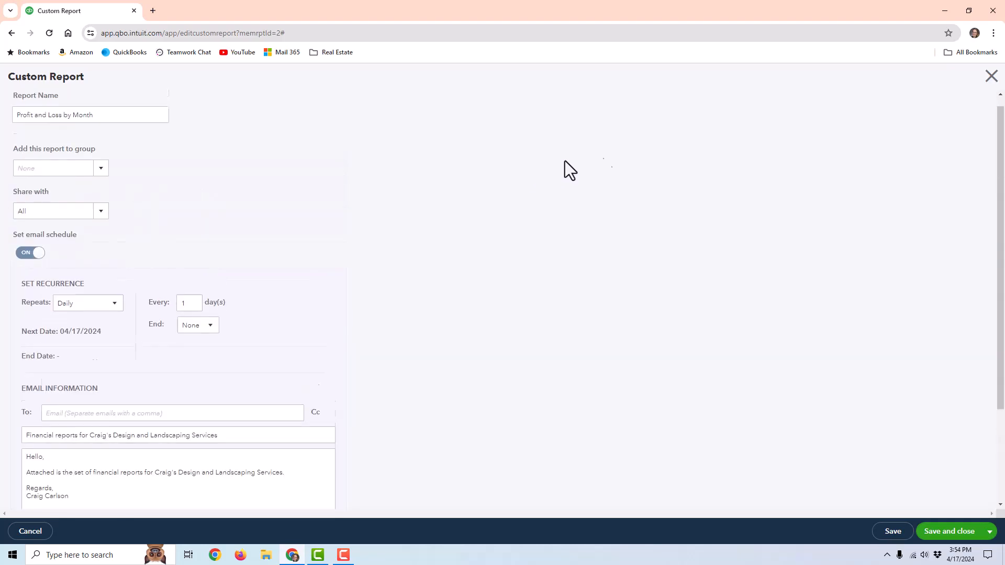
pyautogui.click(991, 76)
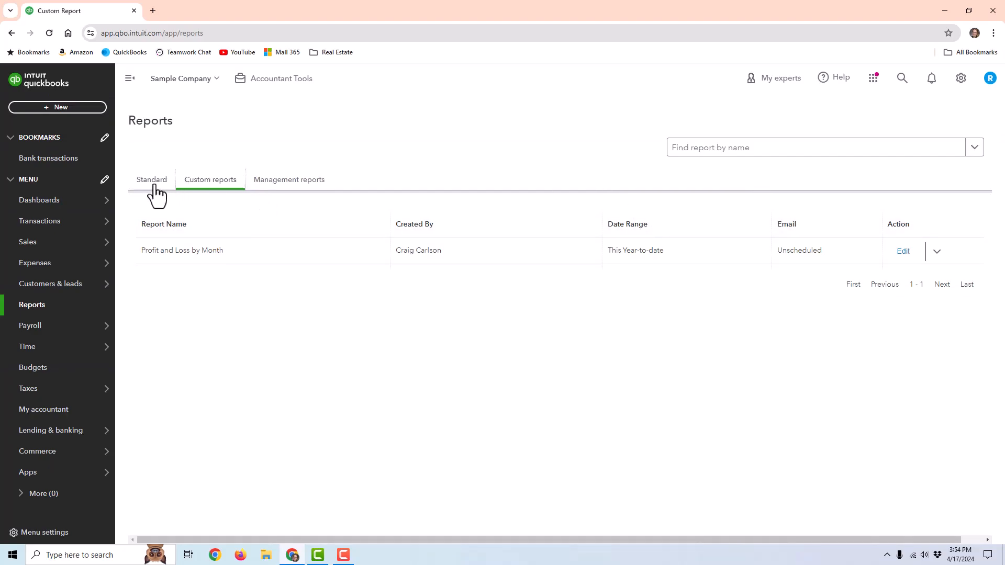
# - Browse Management reports, then return to Standard reports to confirm Favorites include Profit and Loss by Month
pyautogui.click(251, 183)
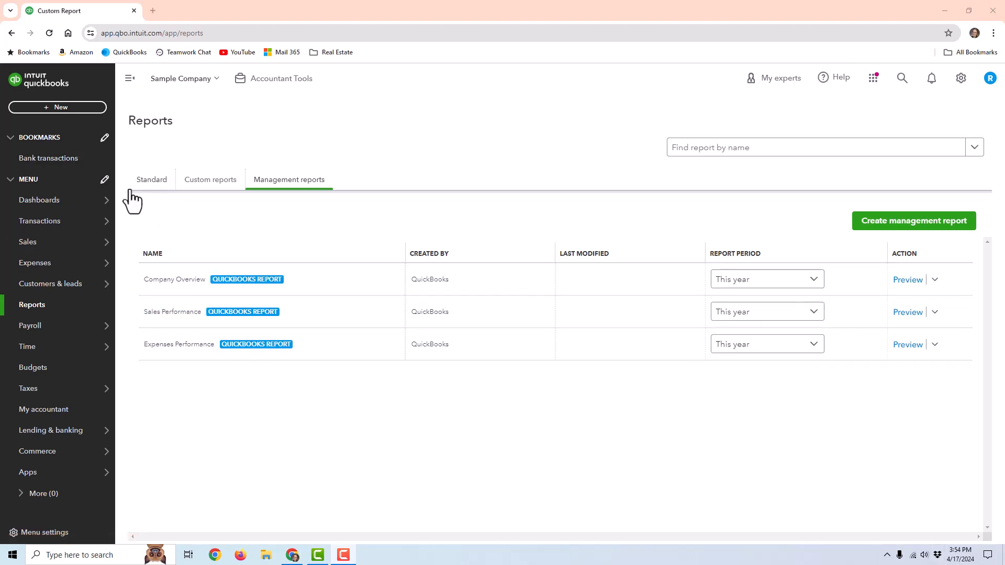
pyautogui.click(151, 184)
pyautogui.scroll(-3, 555, 324)
pyautogui.scroll(-5, 341, 309)
pyautogui.scroll(8, 251, 215)
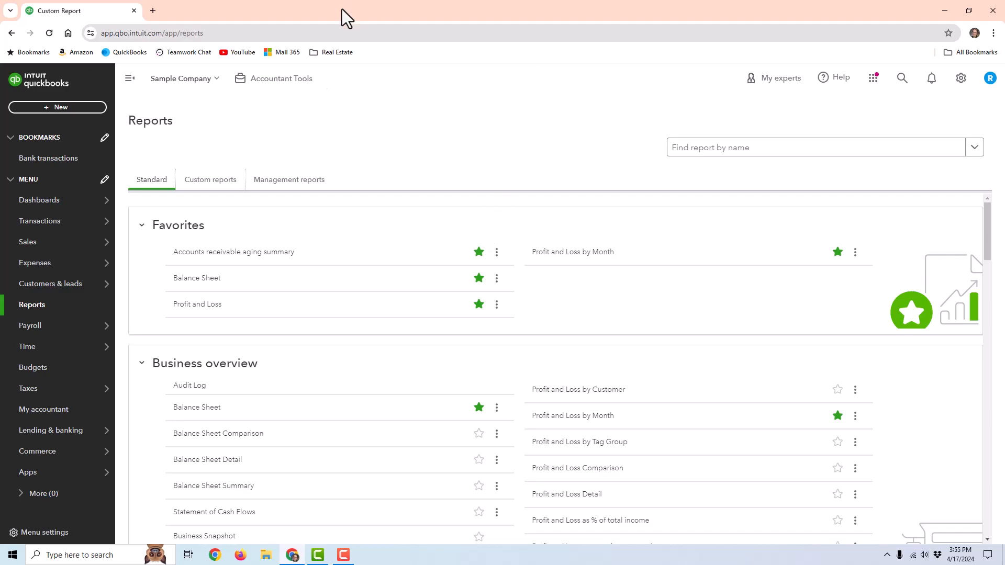
pyautogui.moveTo(47, 226)
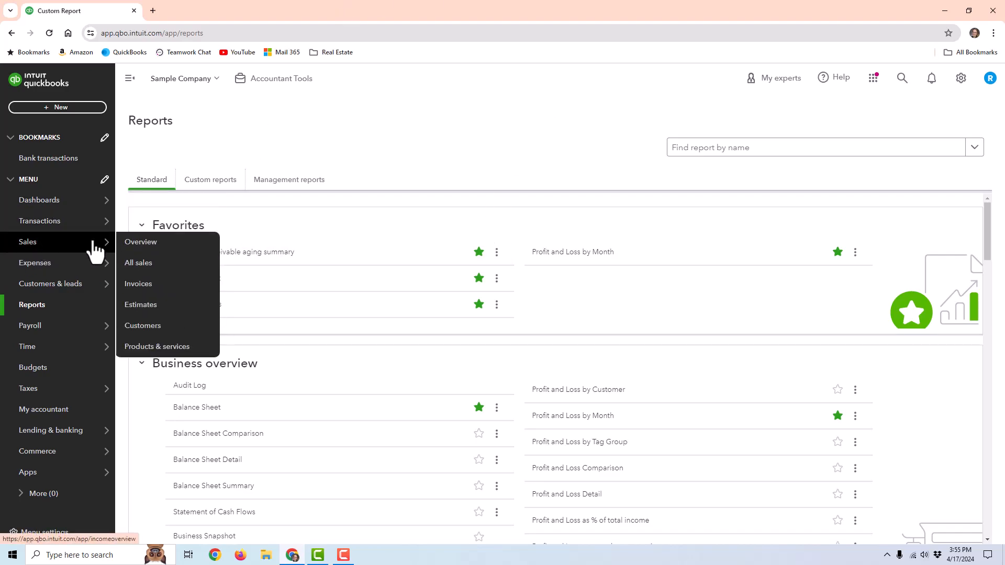